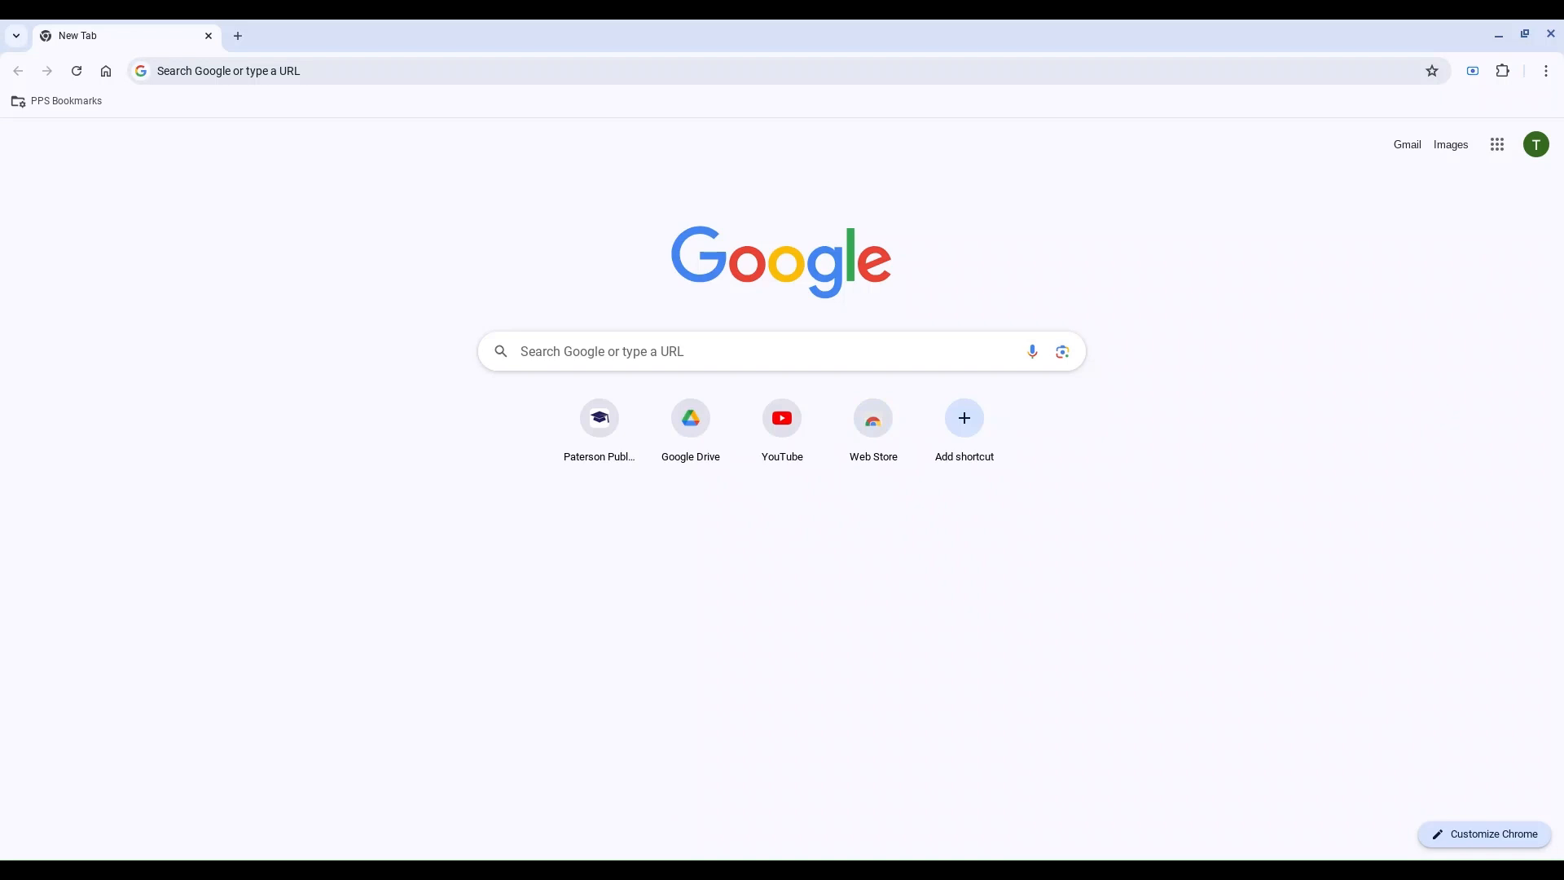
left_click(1504, 155)
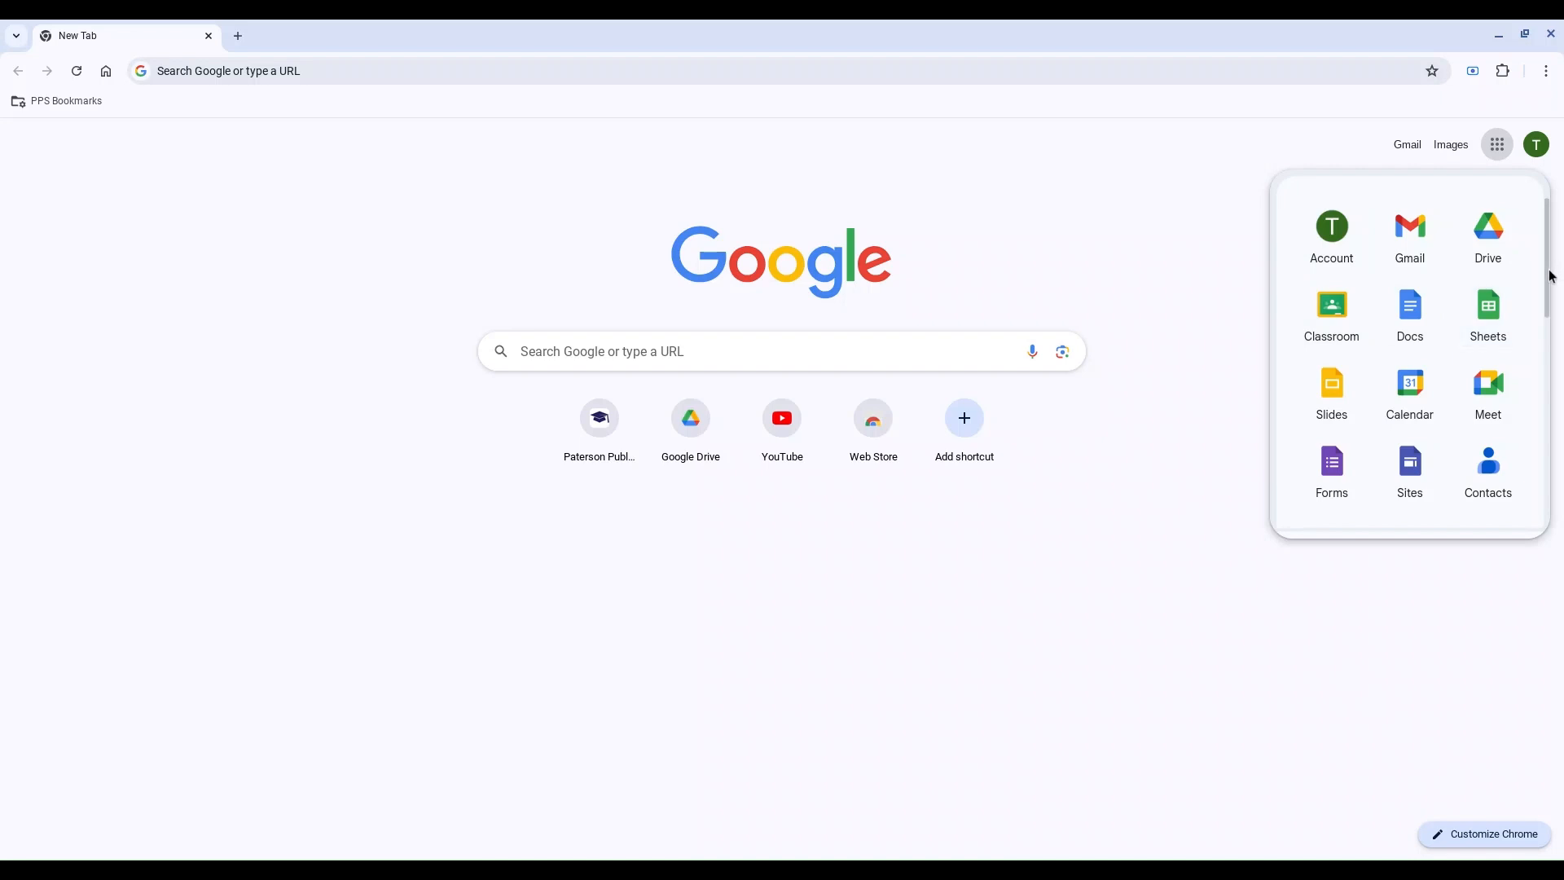
left_click_drag(1547, 279, 1515, 267)
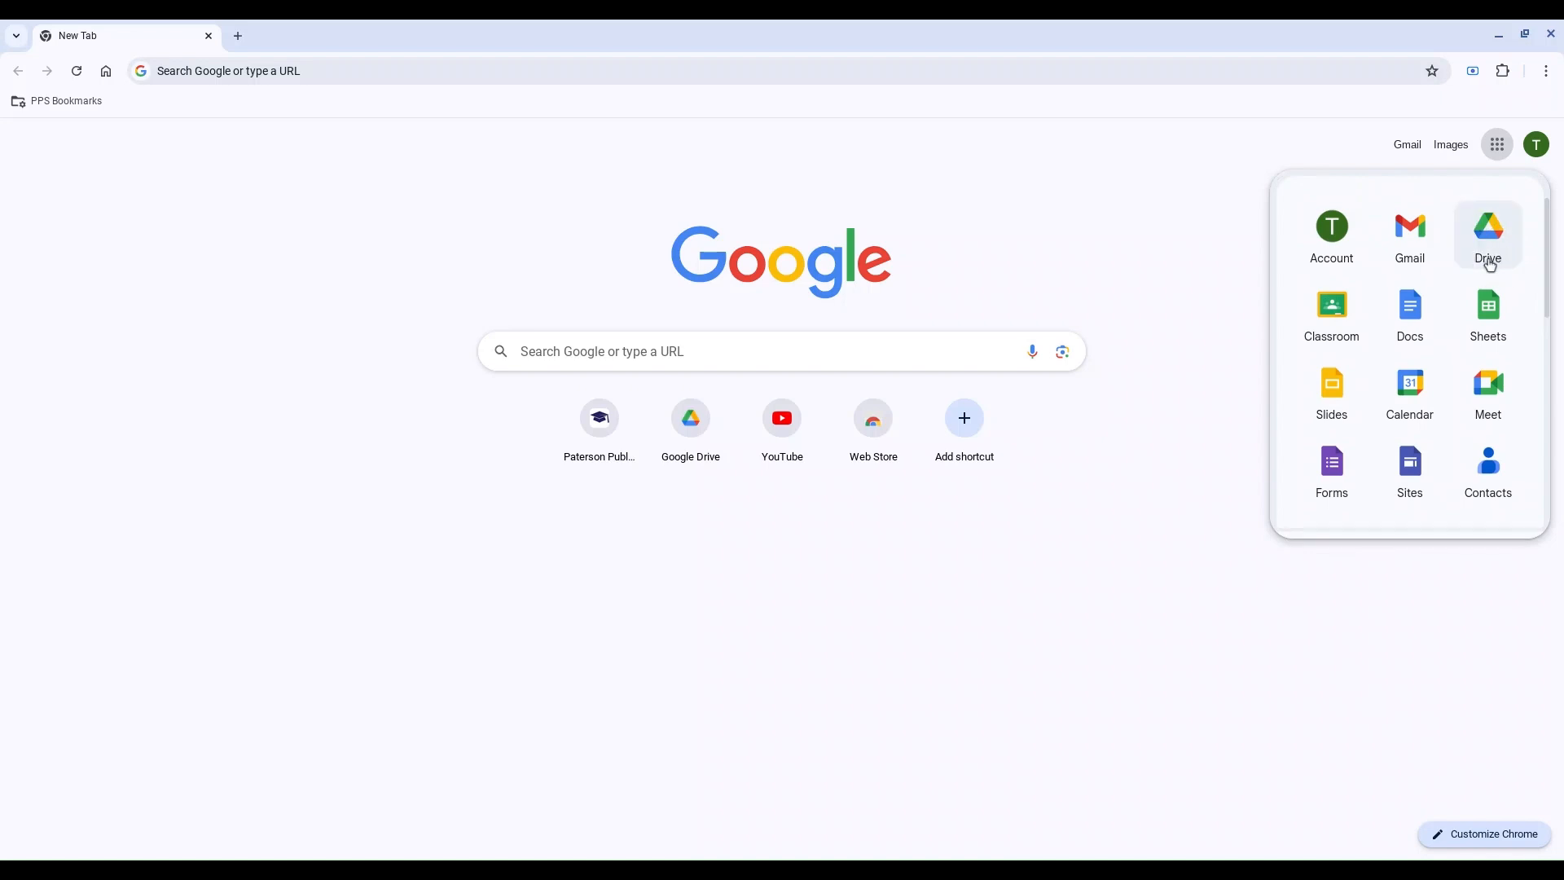
left_click(1018, 222)
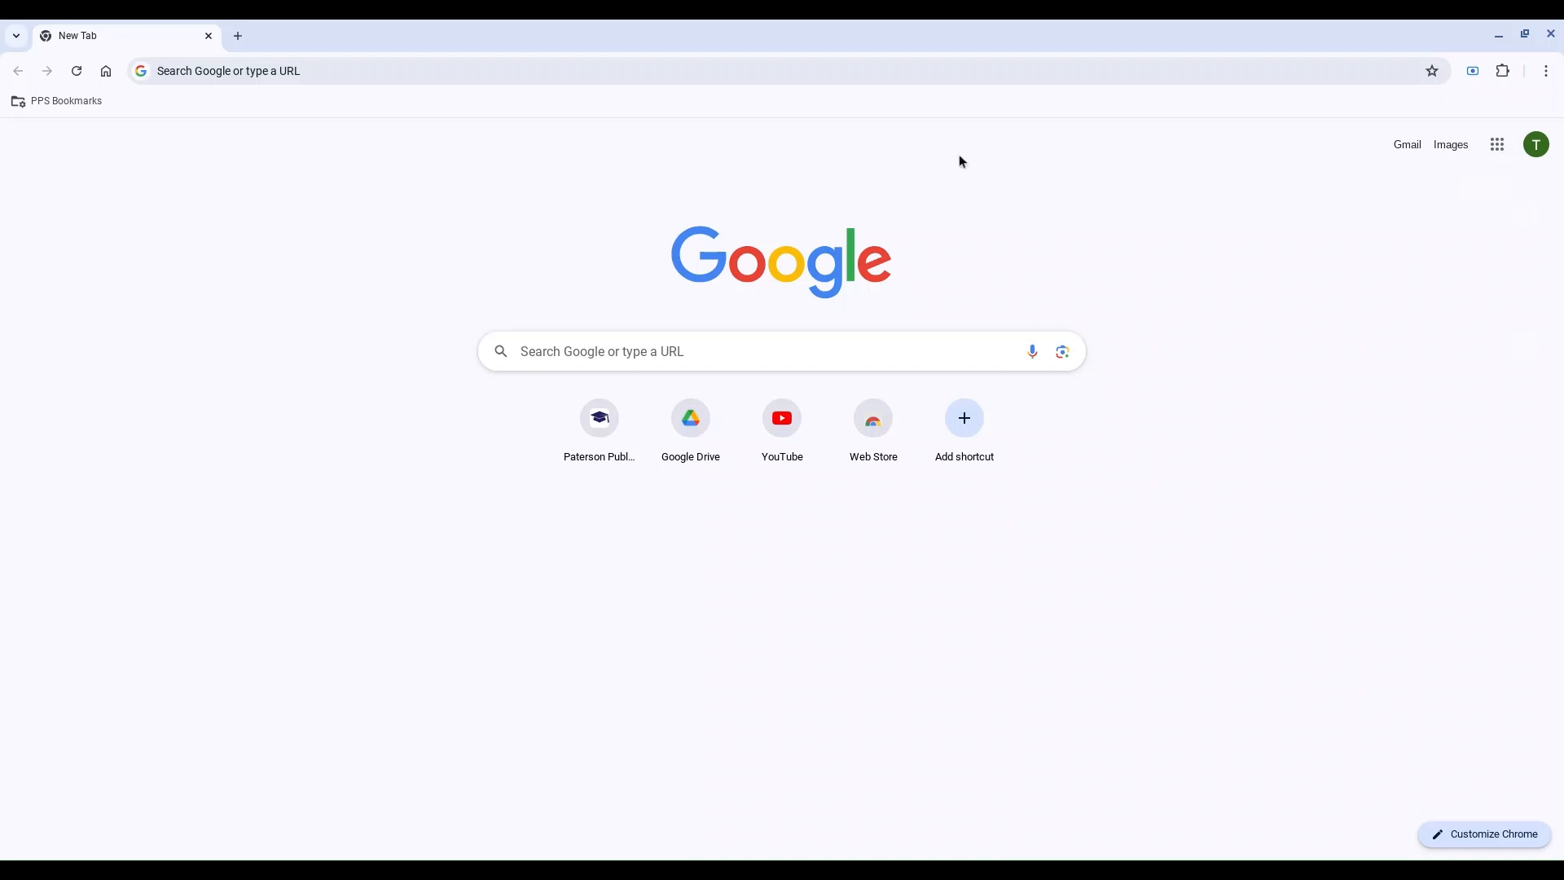
Step: Go to drive.google.com and open the My Drive section
left_click(938, 72)
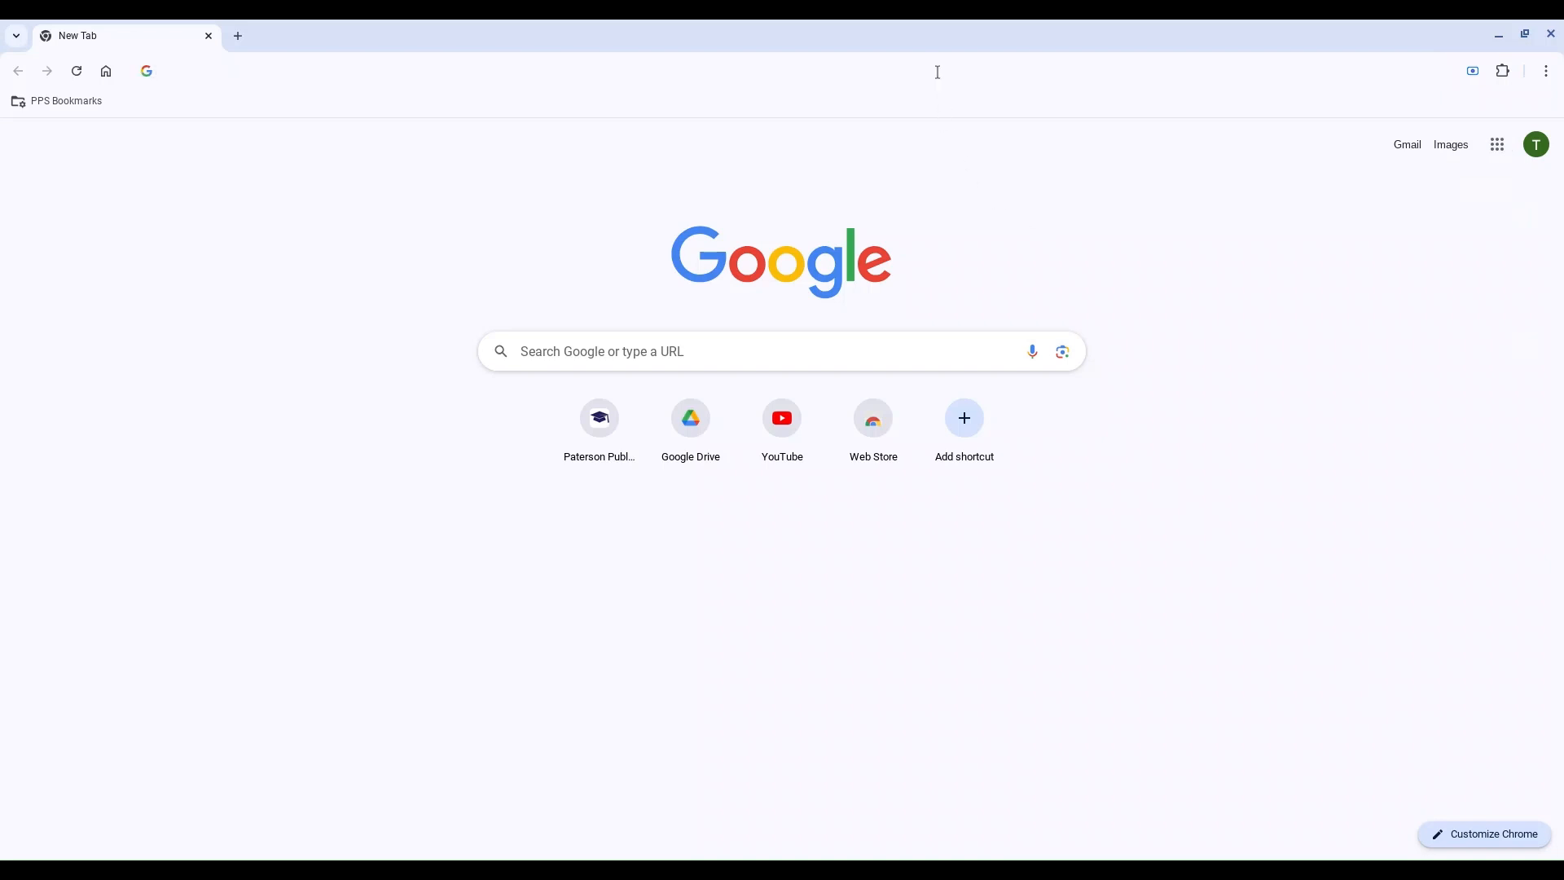
type("drive.google.com")
key("Return")
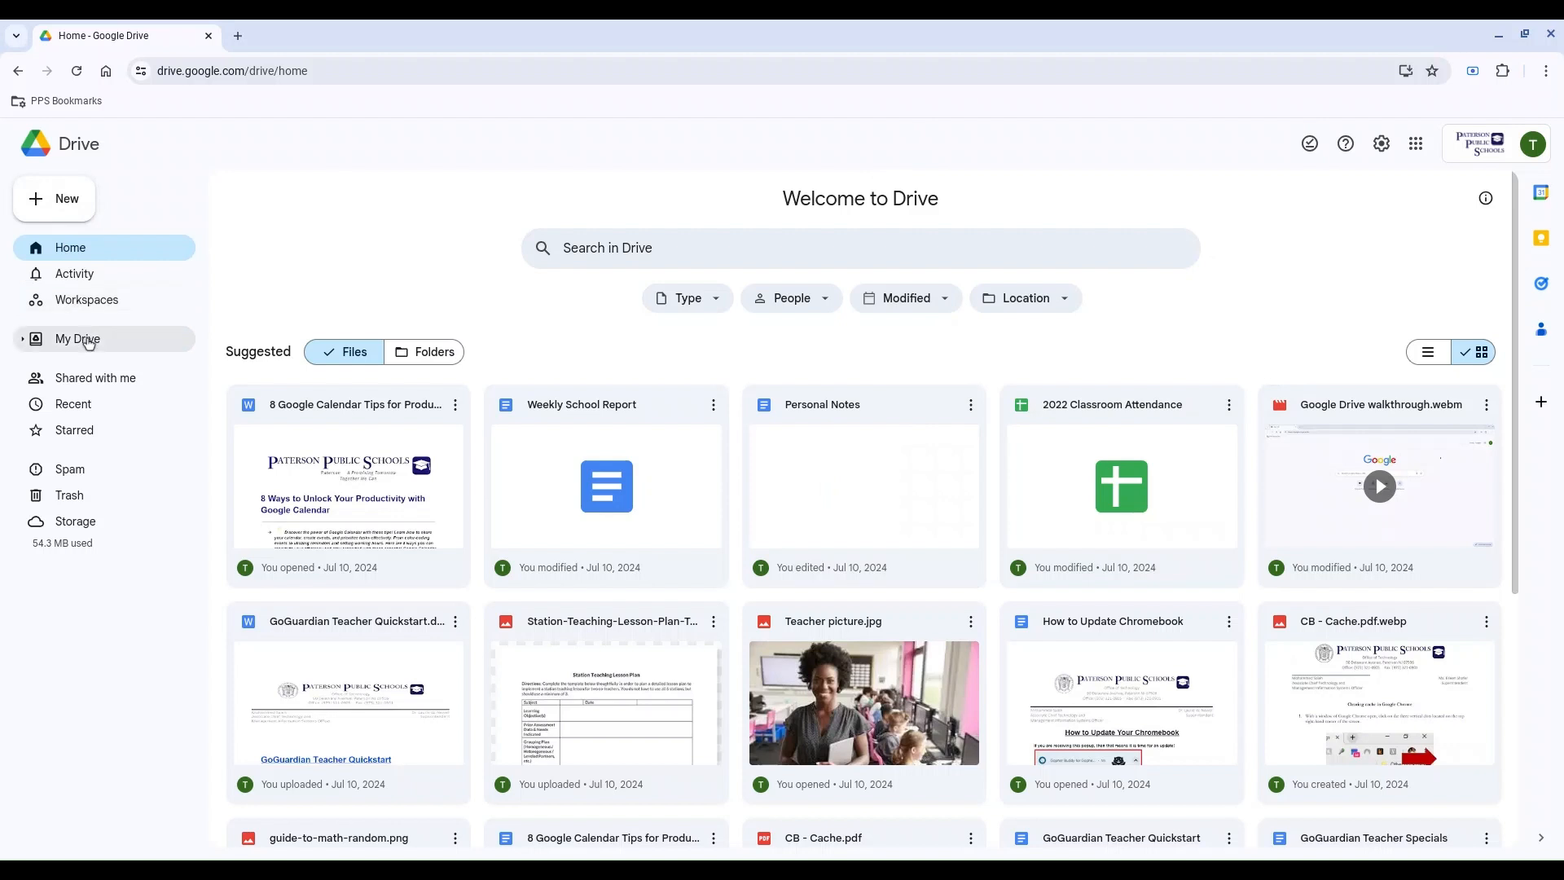
left_click(112, 348)
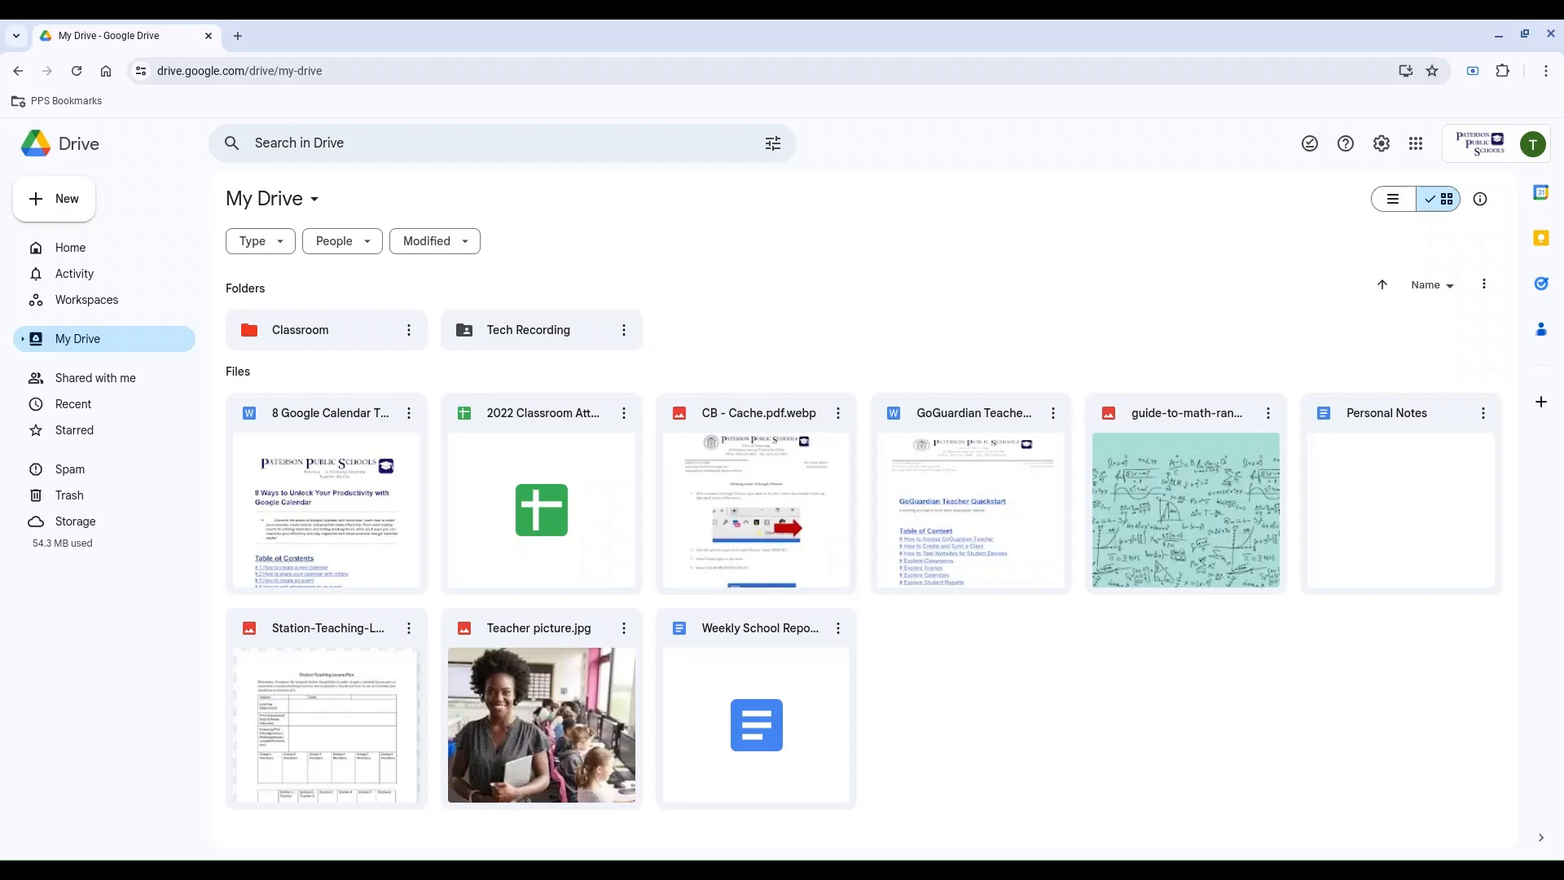
Step: Create a new folder named Personal in My Drive
left_click(78, 205)
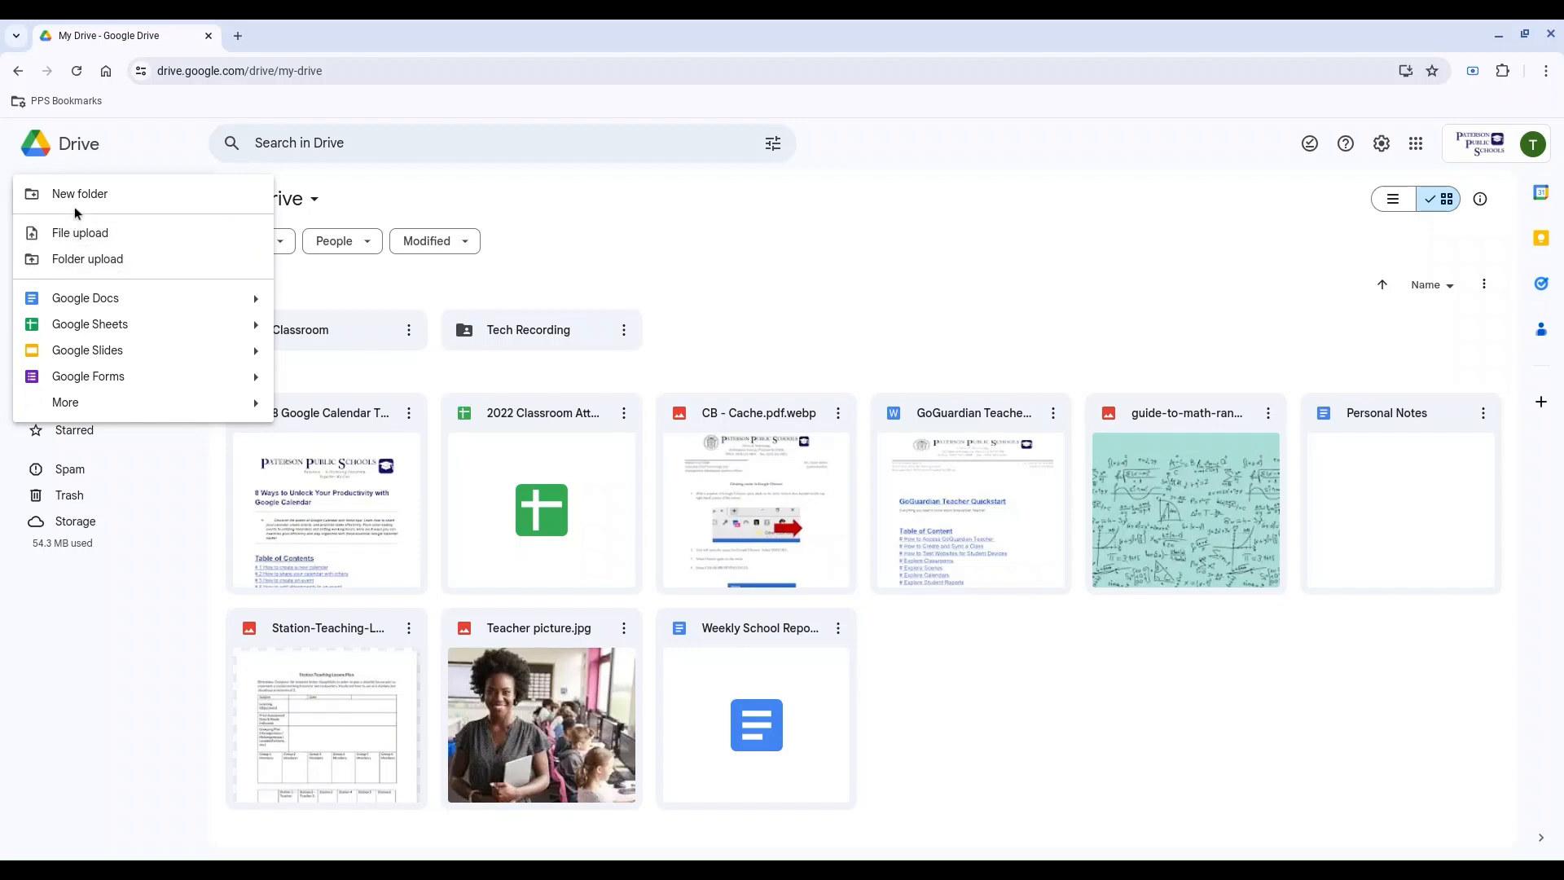
left_click(109, 202)
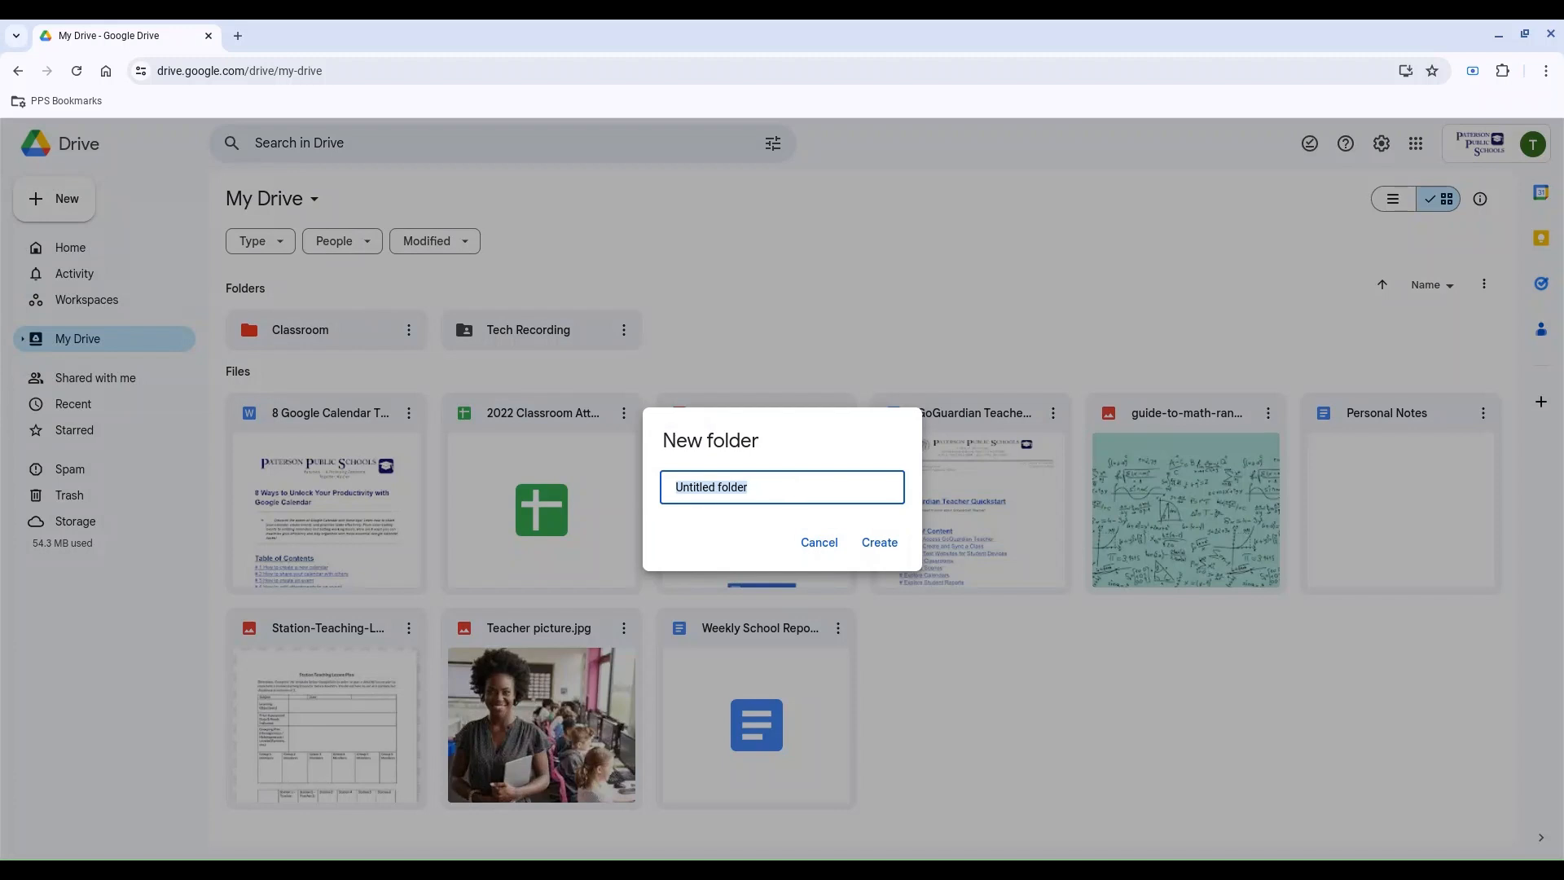
type("Persona")
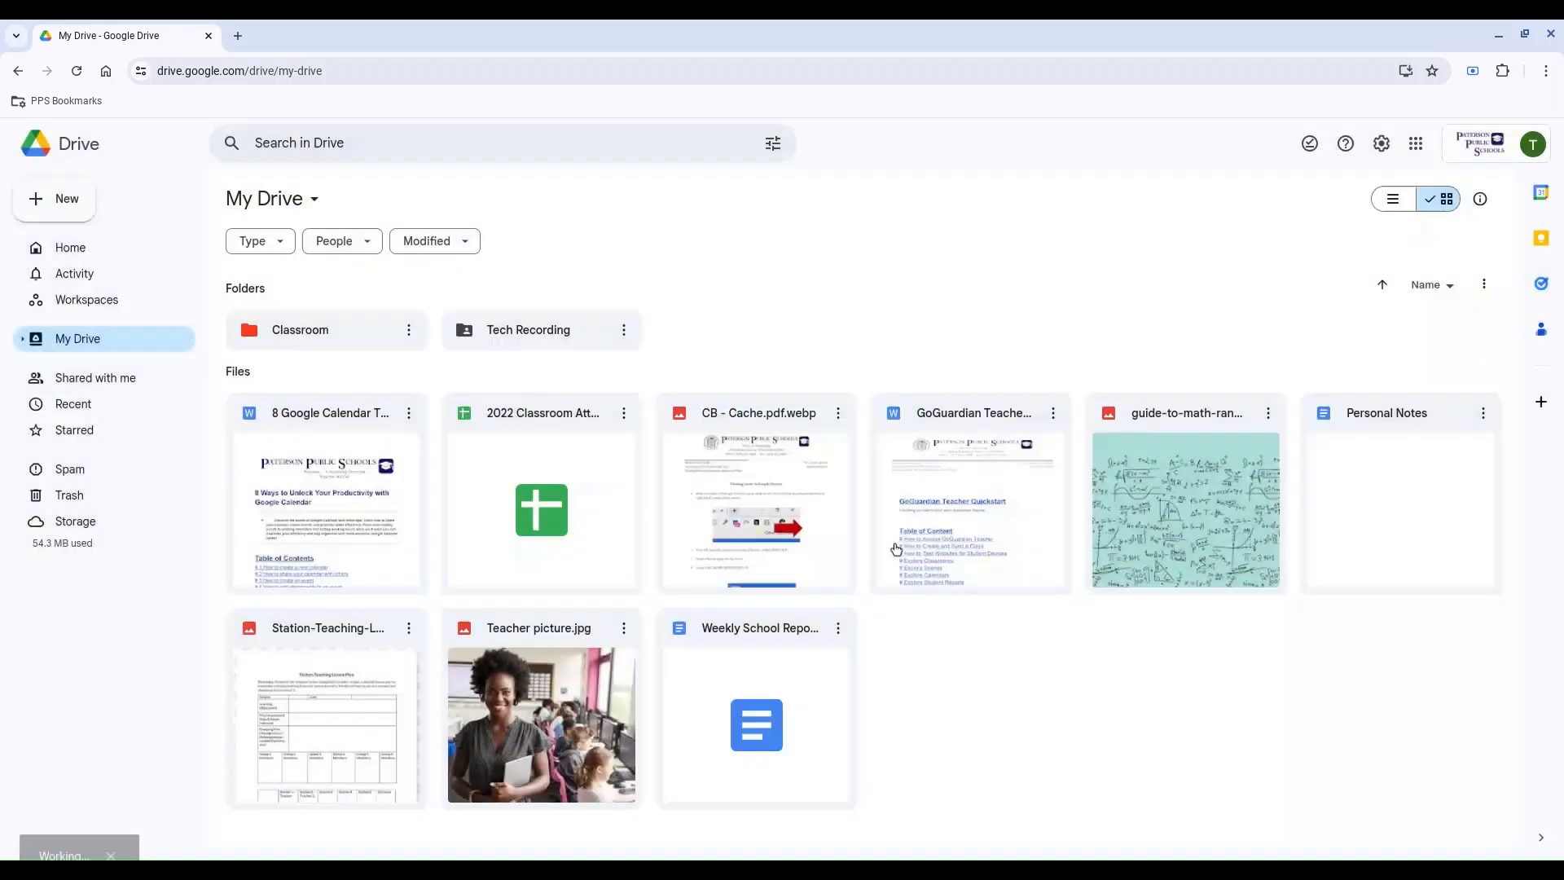
left_click(894, 542)
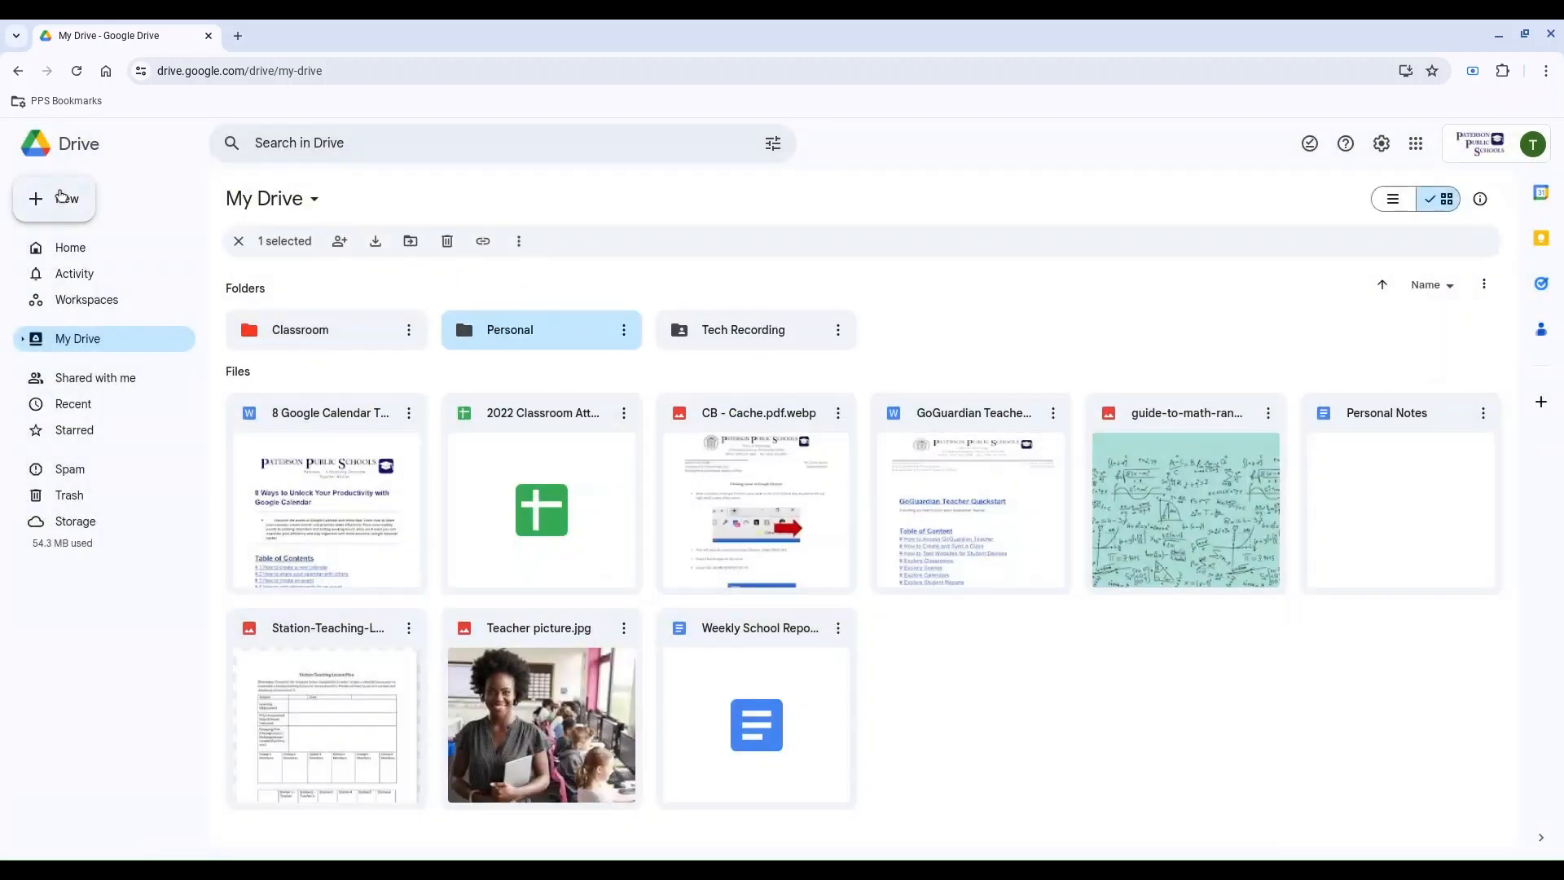
Step: Add a new folder named Extras to My Drive
left_click(65, 199)
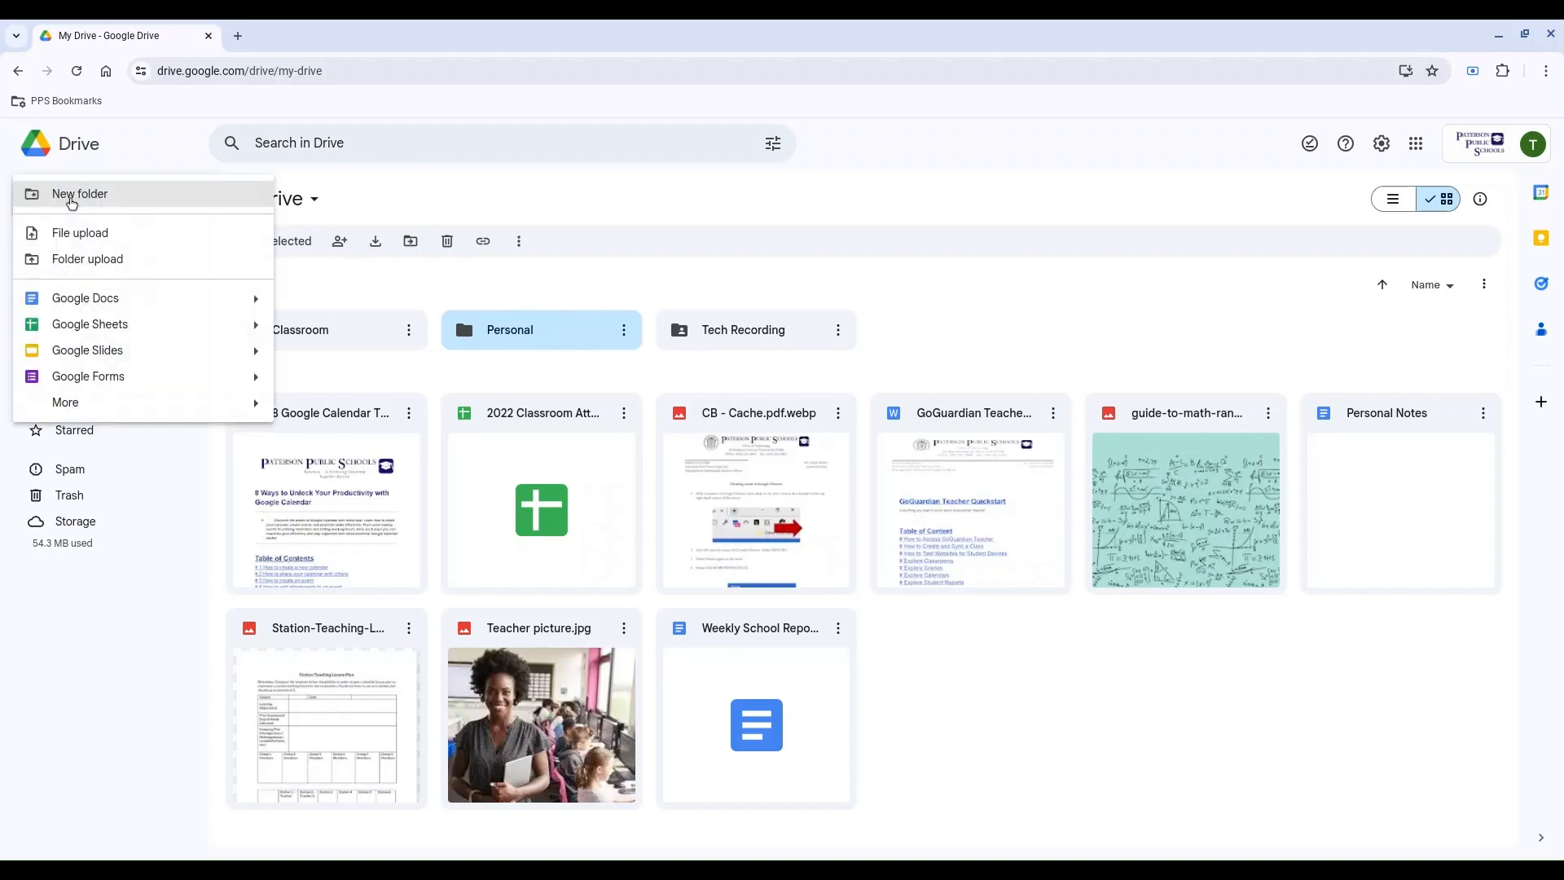
left_click(80, 194)
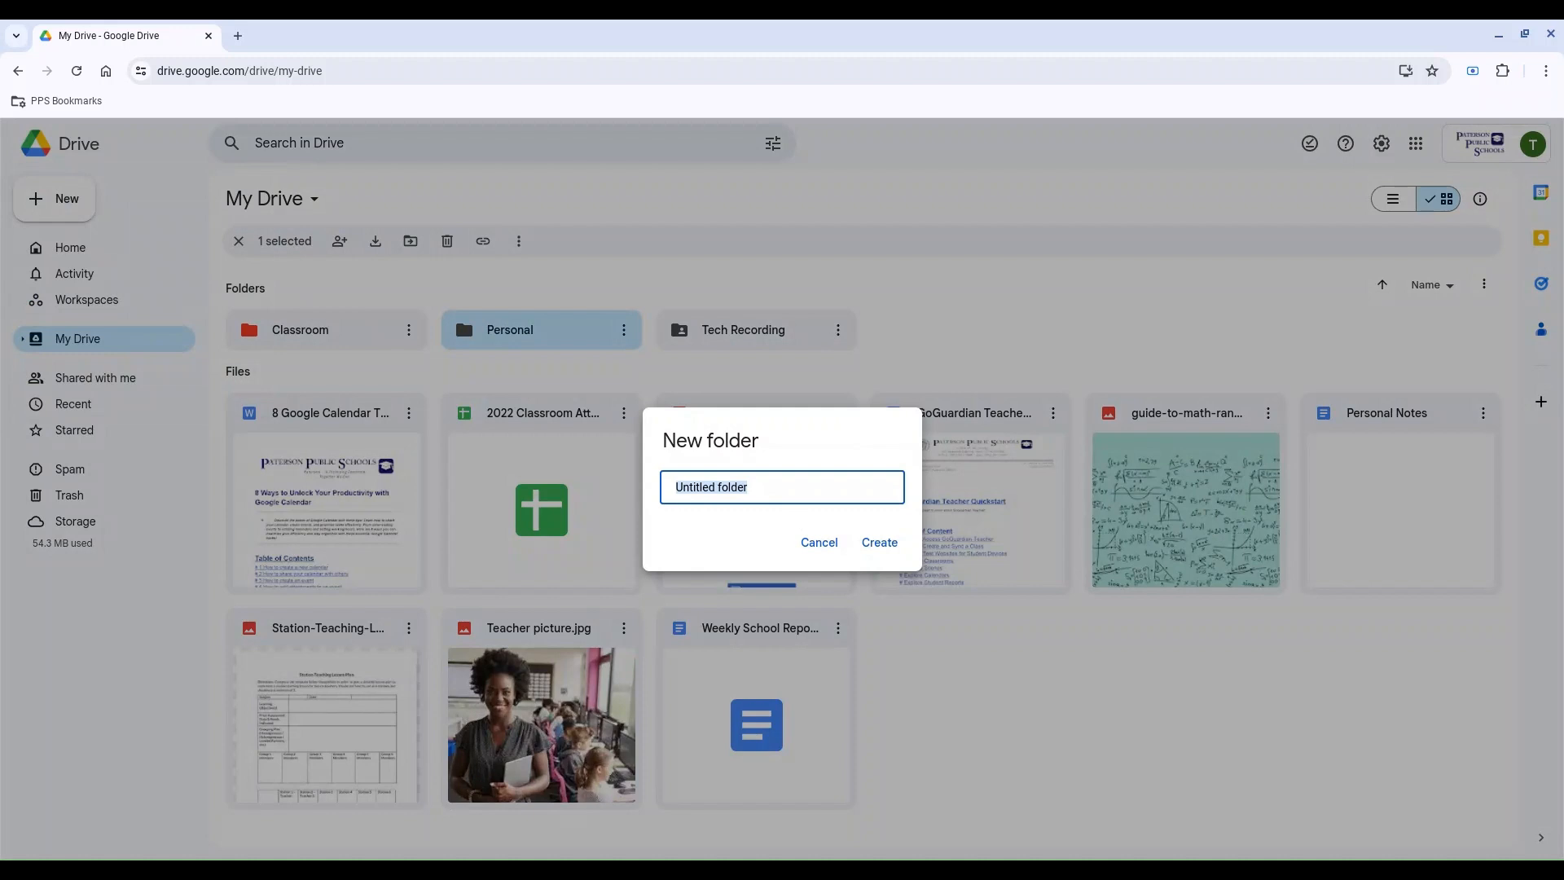
type("Extras")
key("Return")
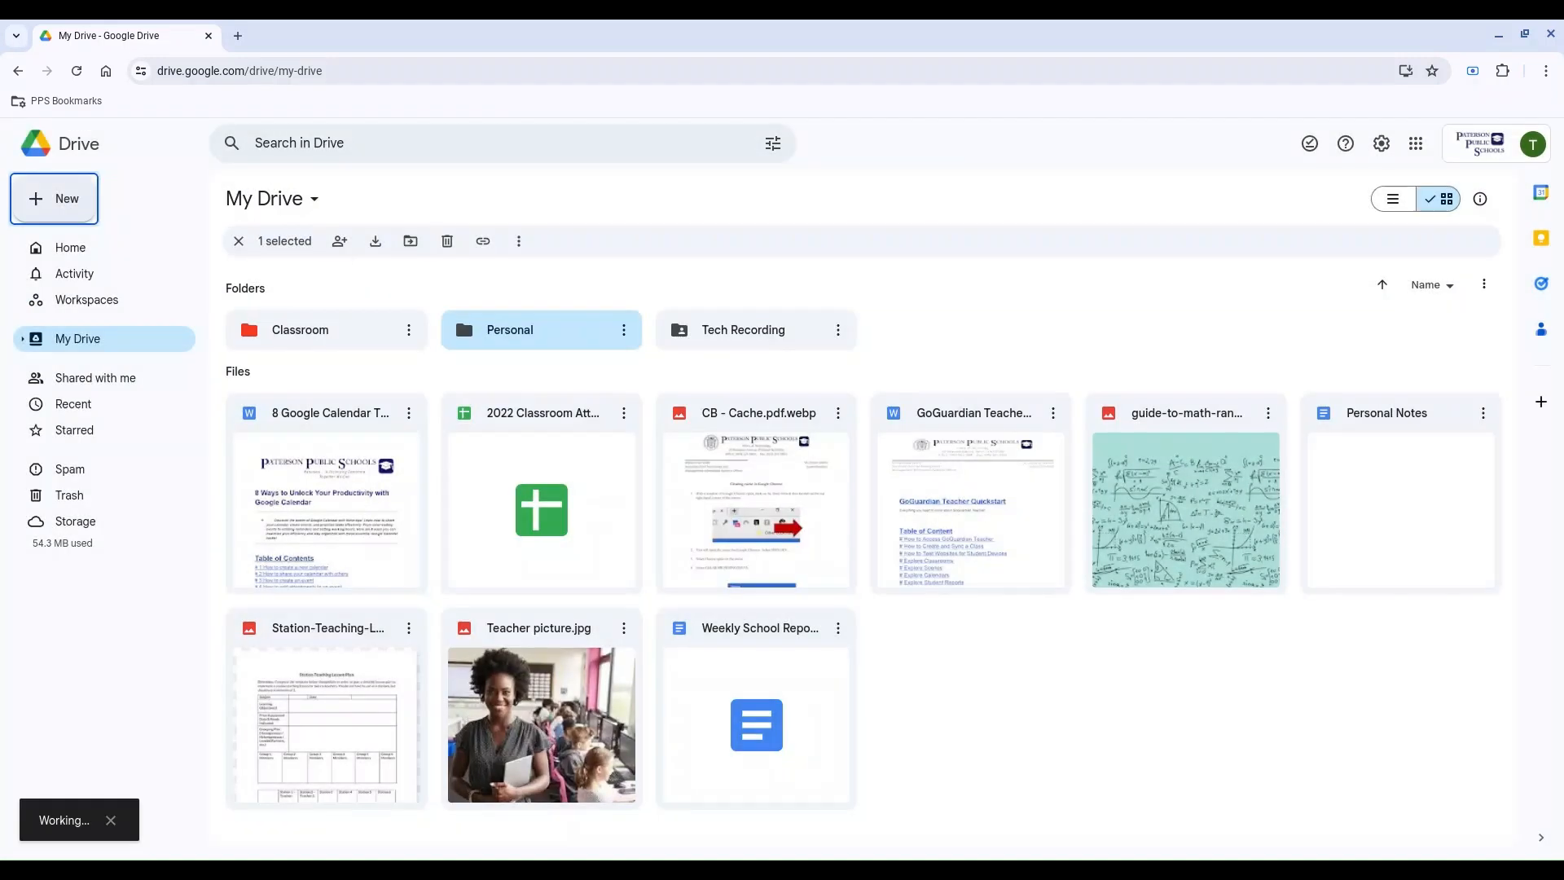
Step: Create a folder named Archive in My Drive and clear the selection
left_click(61, 194)
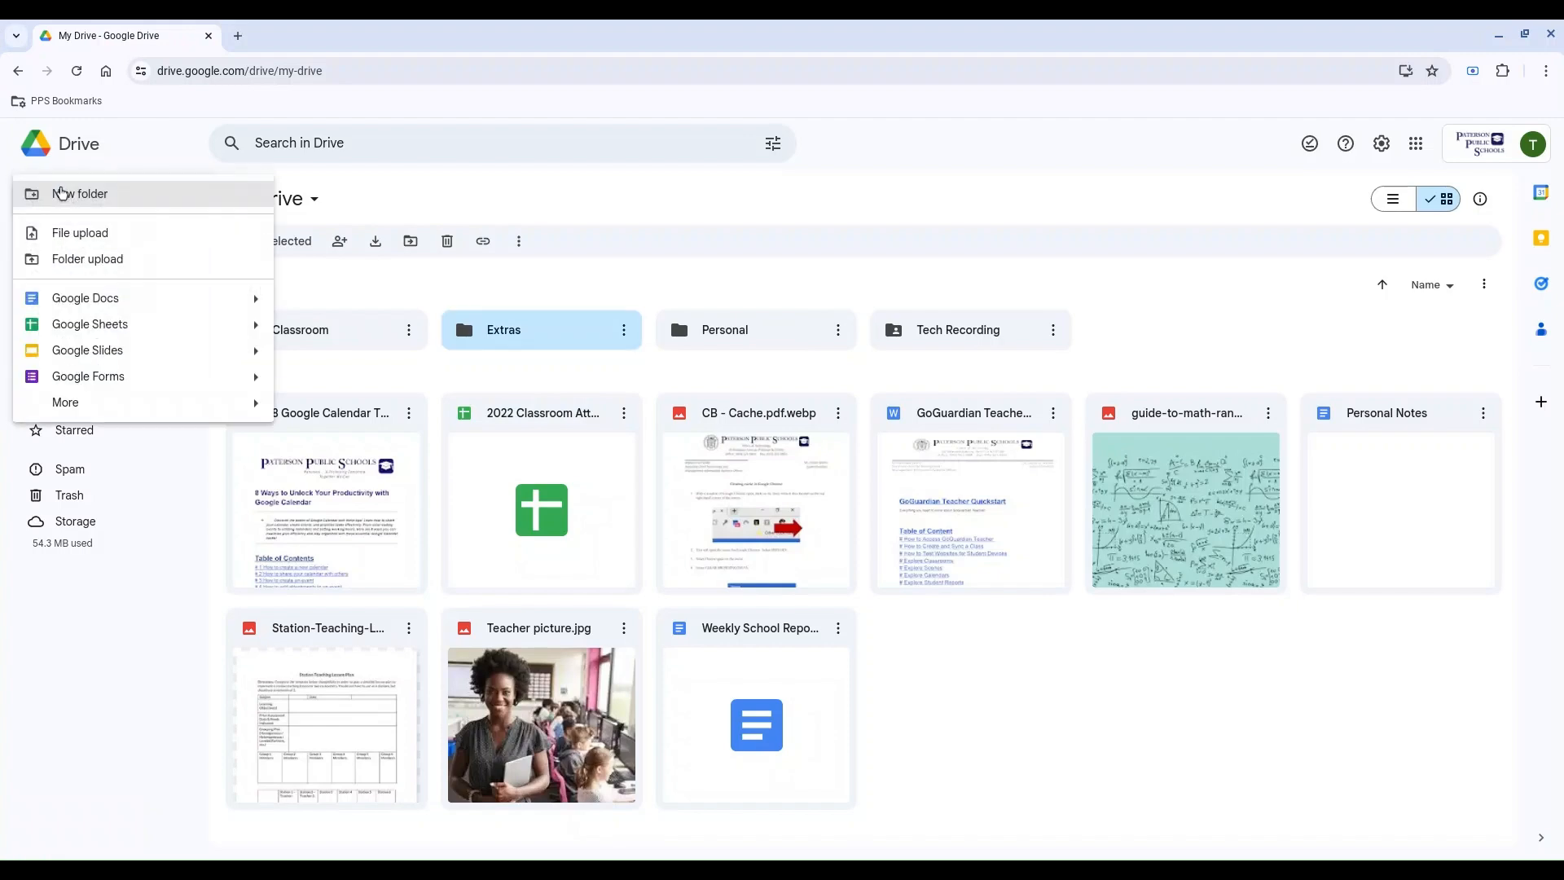
left_click(104, 195)
type("Archive")
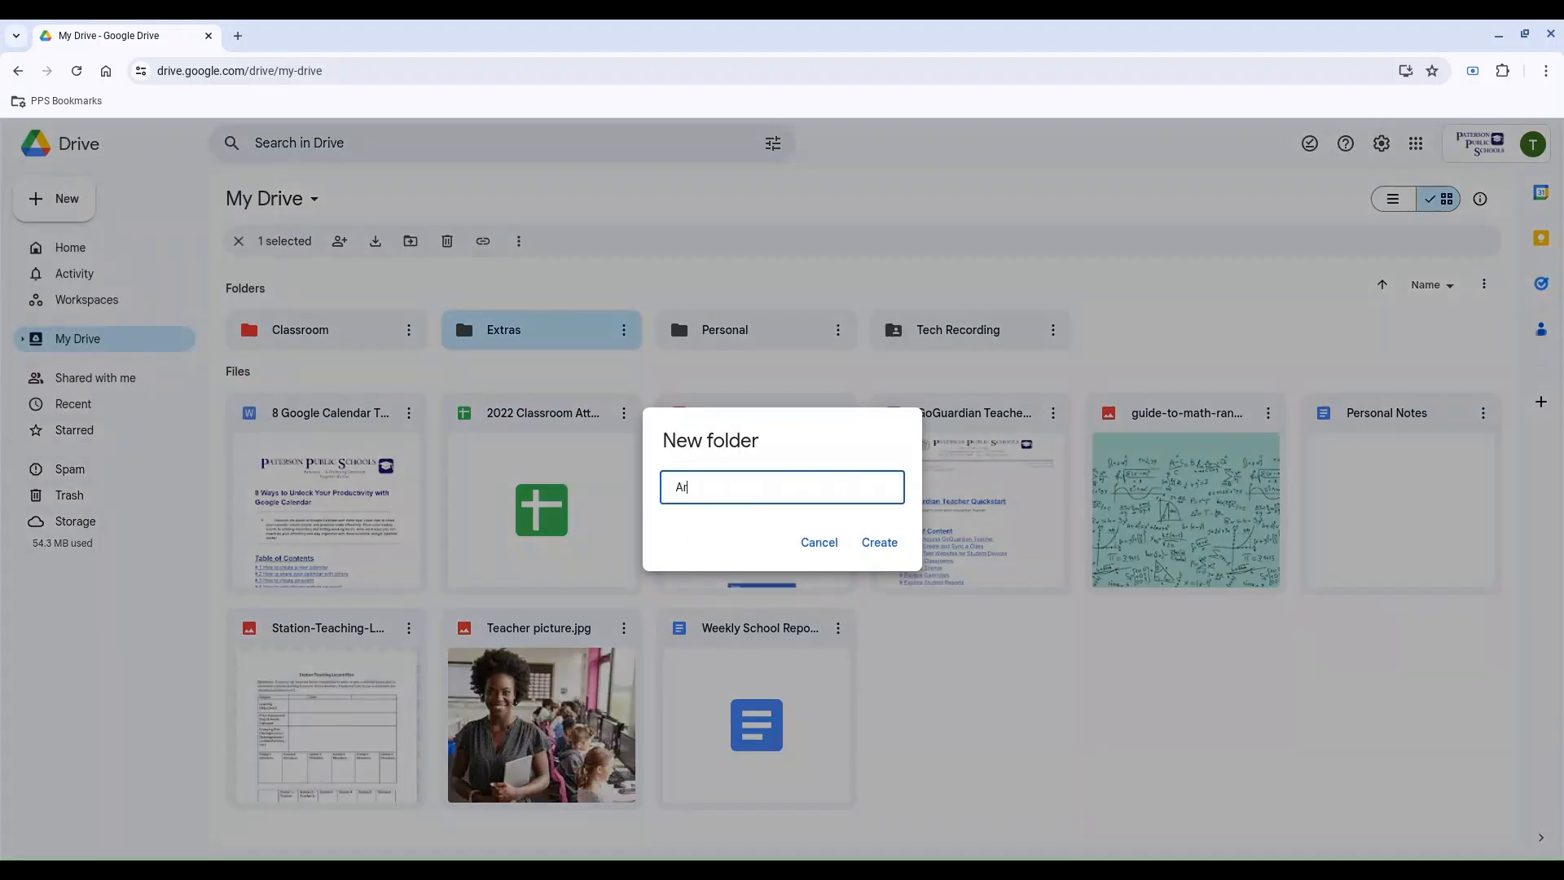
key("Return")
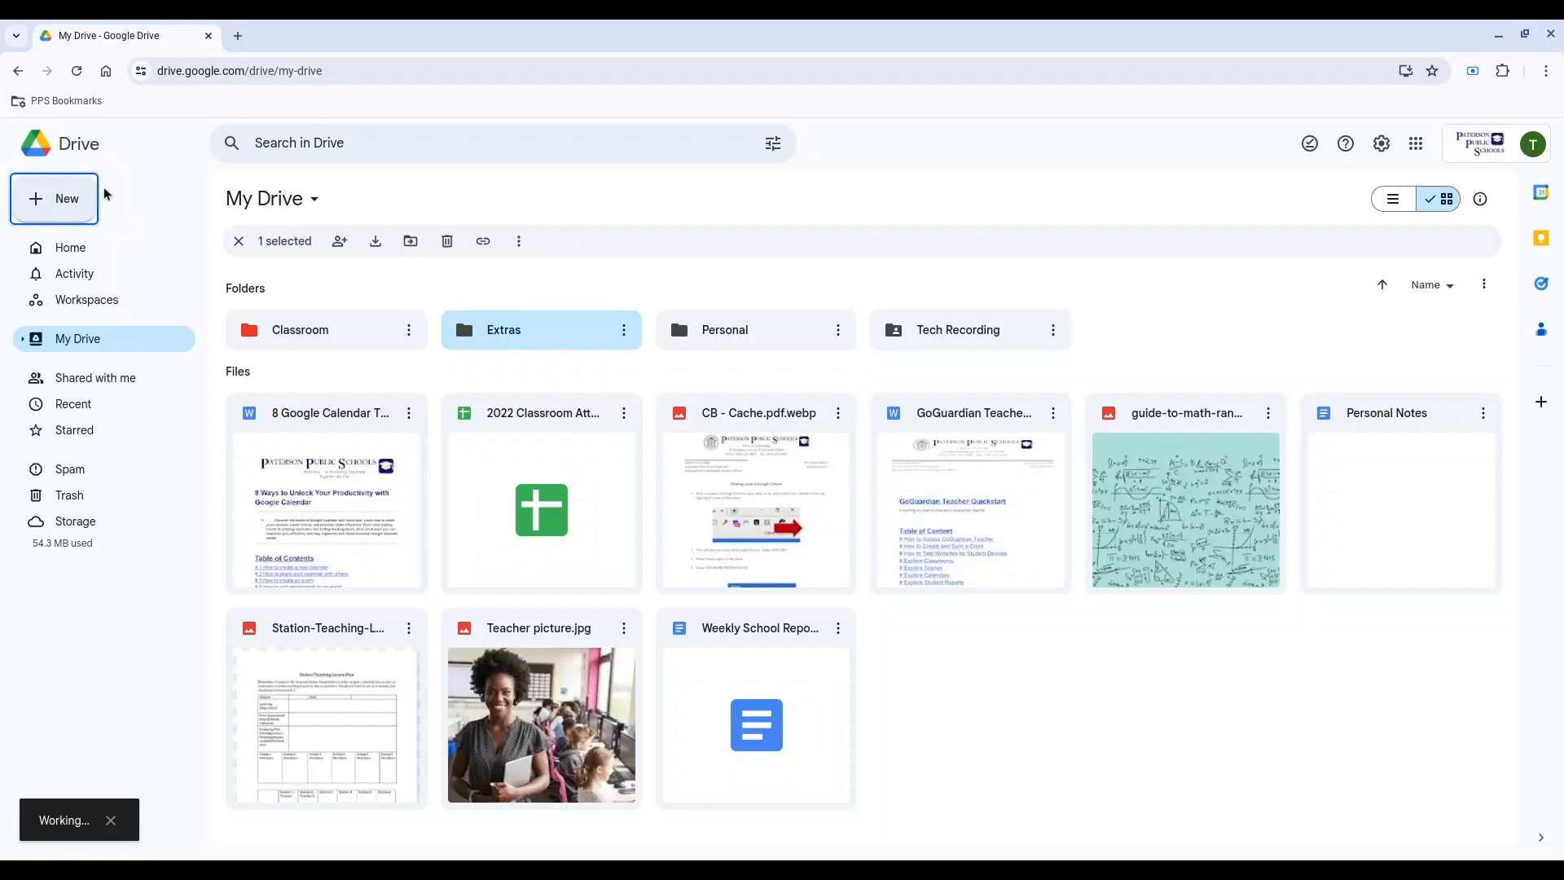
left_click(1155, 807)
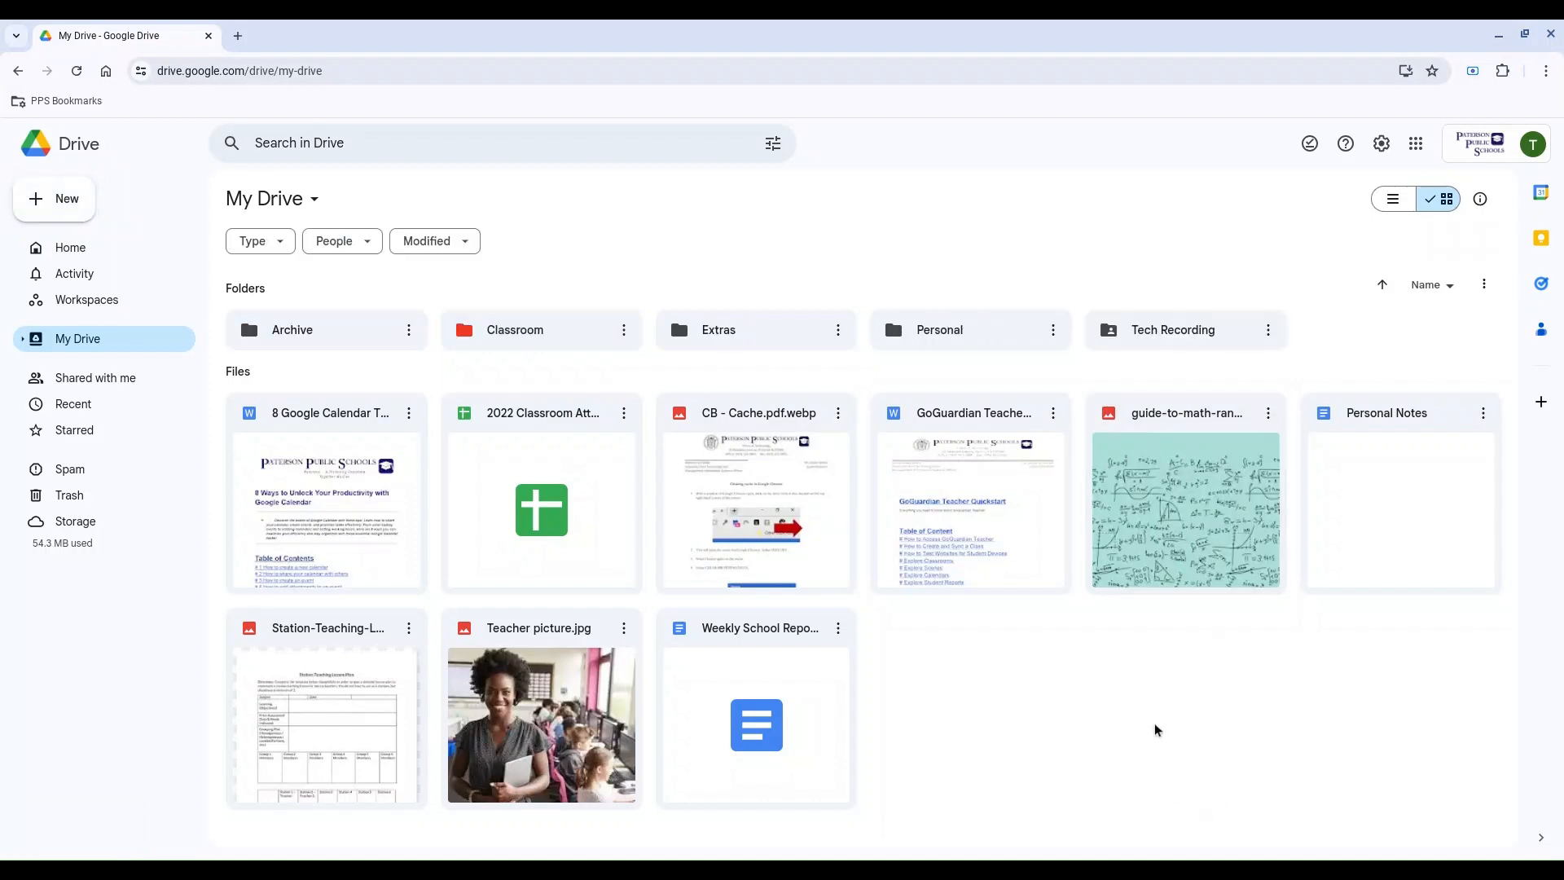
Step: Create a folder named Photos in My Drive and deselect it
right_click(1324, 335)
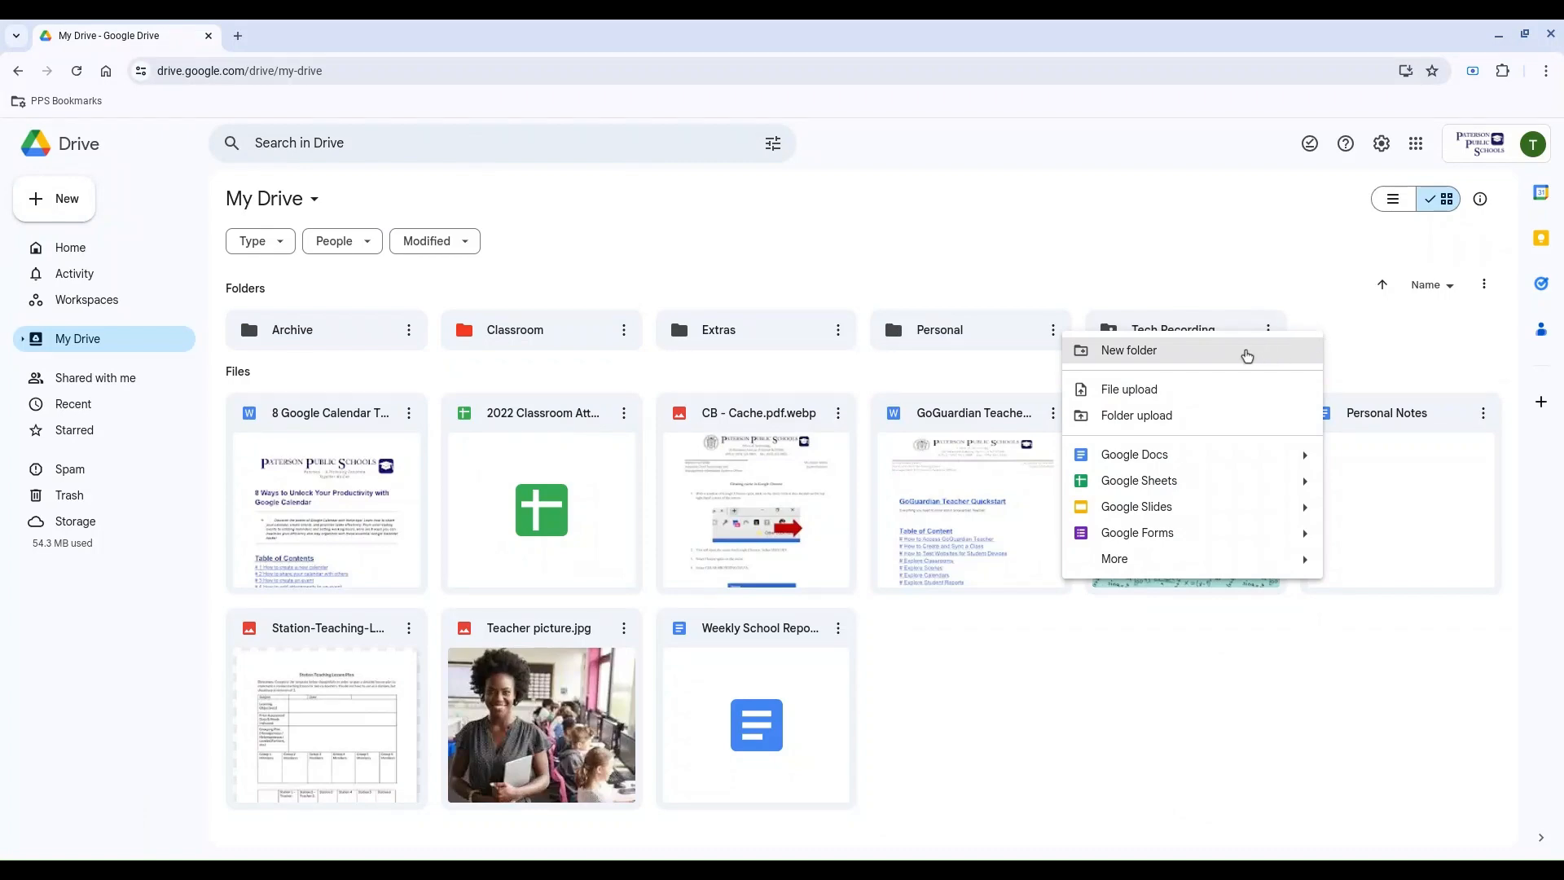
left_click(1246, 356)
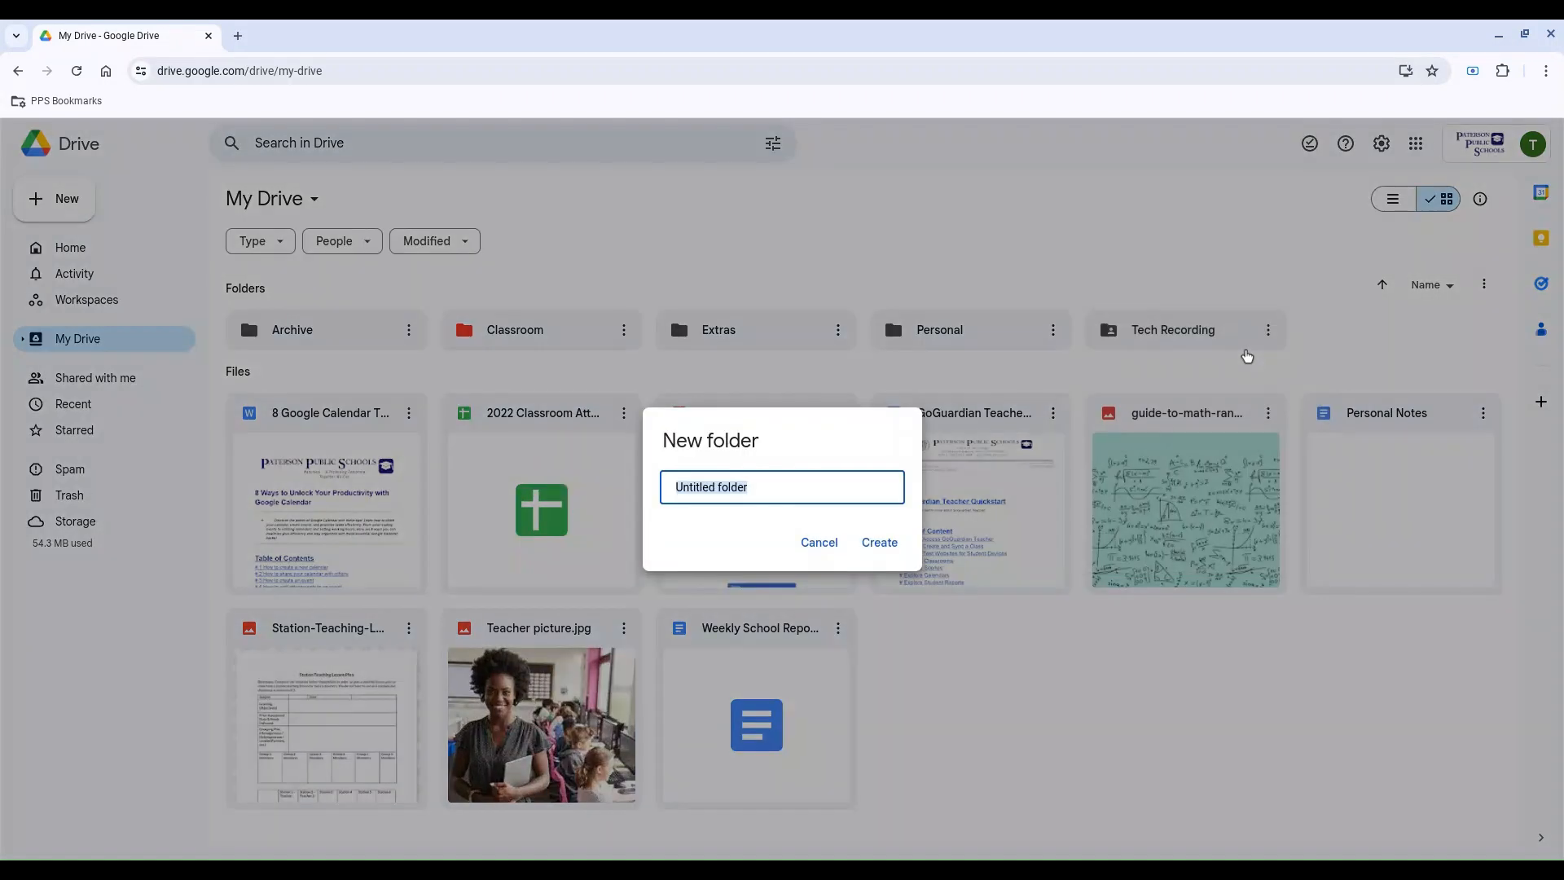
type("Photos")
left_click(874, 554)
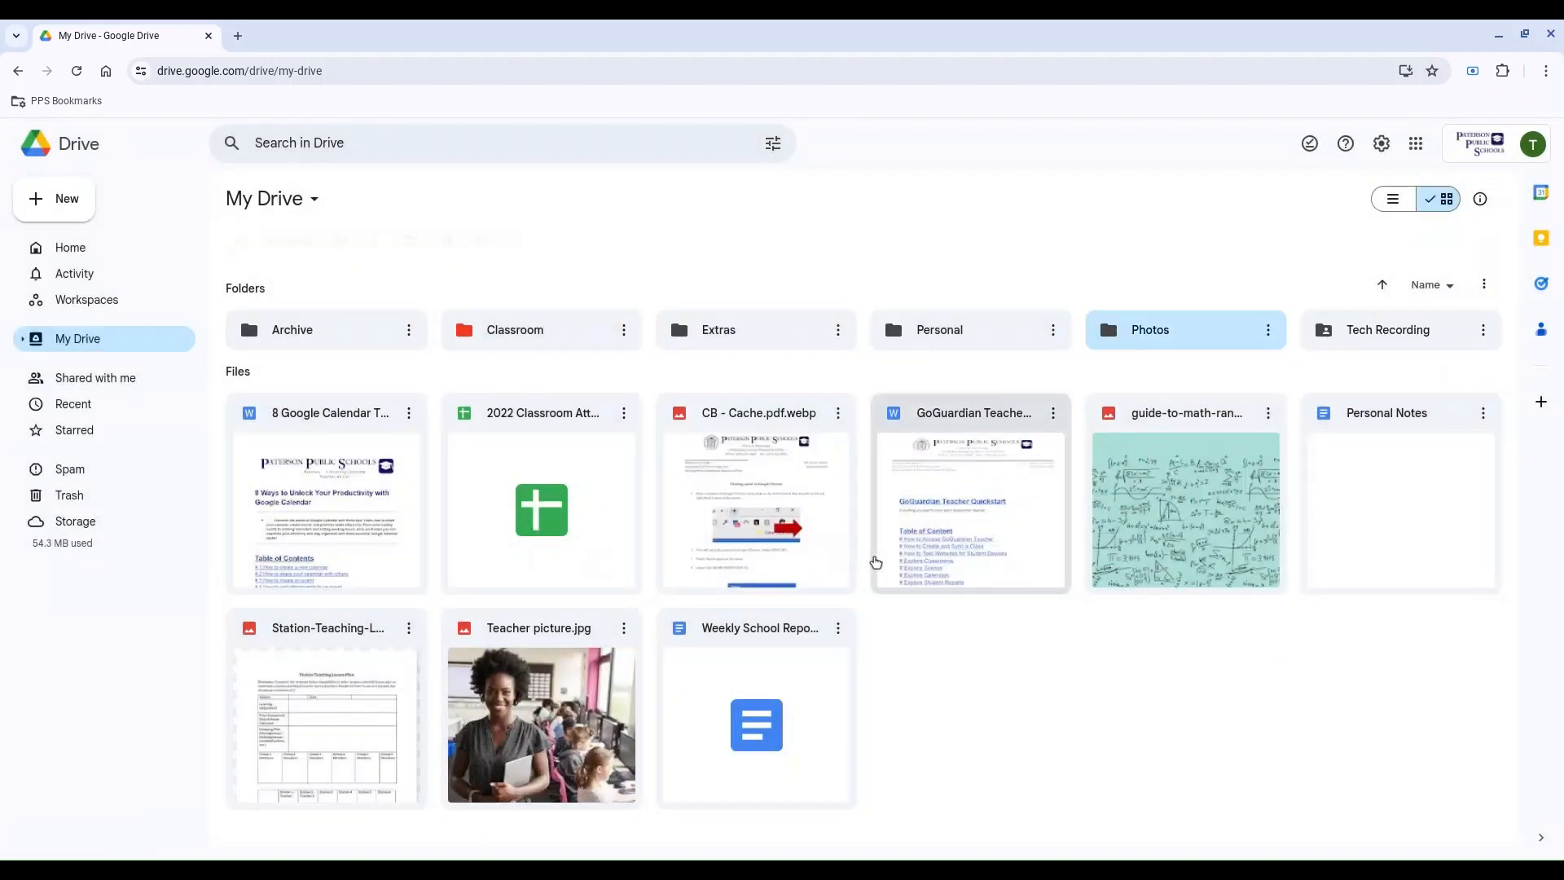
left_click(933, 387)
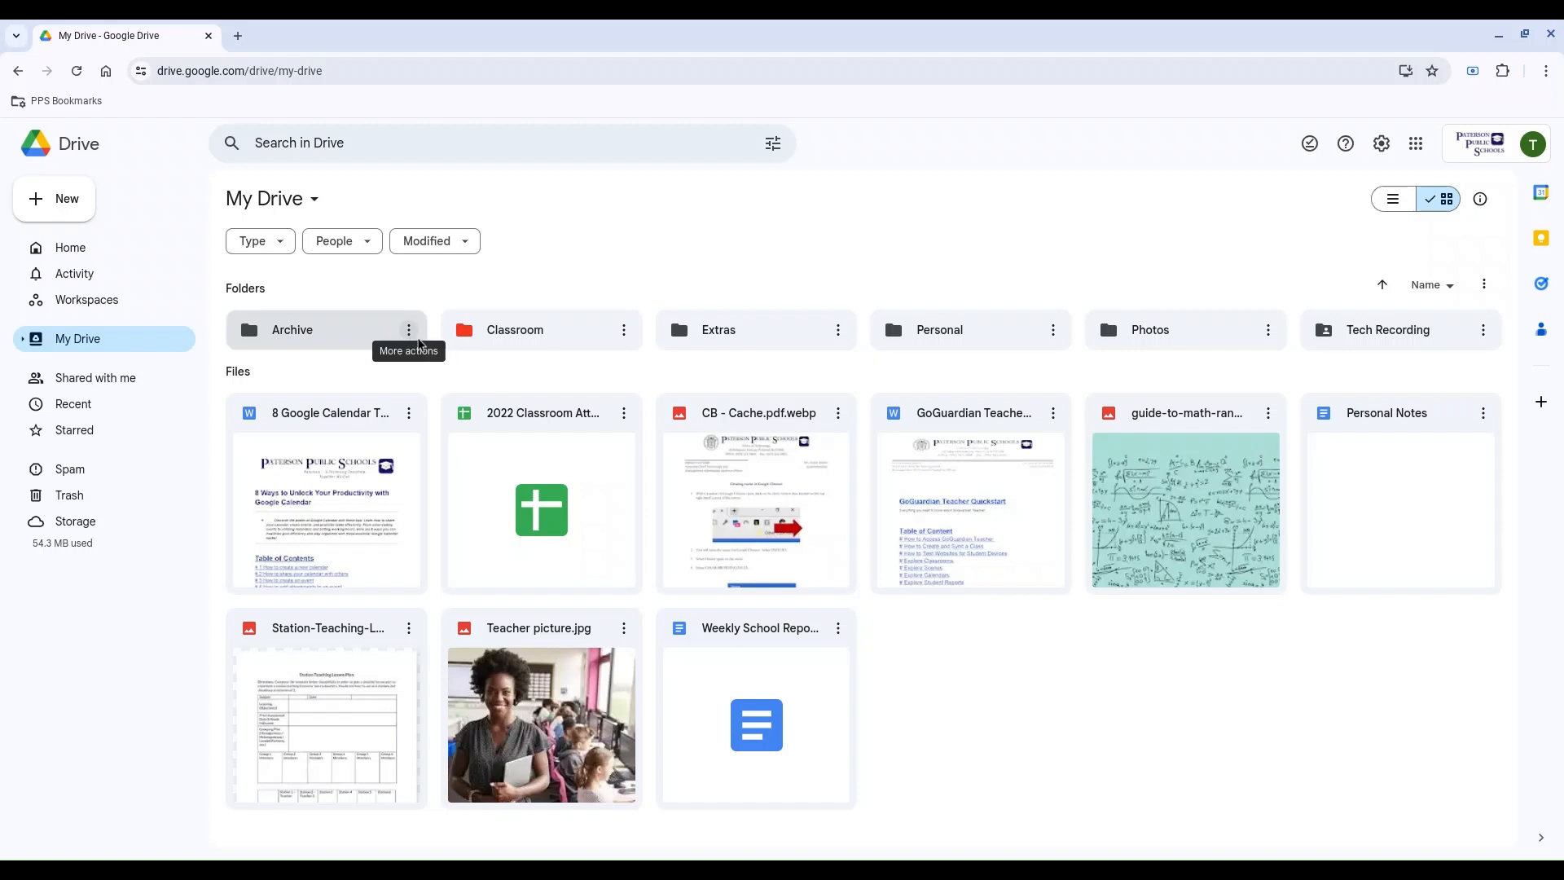
Step: Set the Archive folder's color to blue and clear the selection
left_click(409, 333)
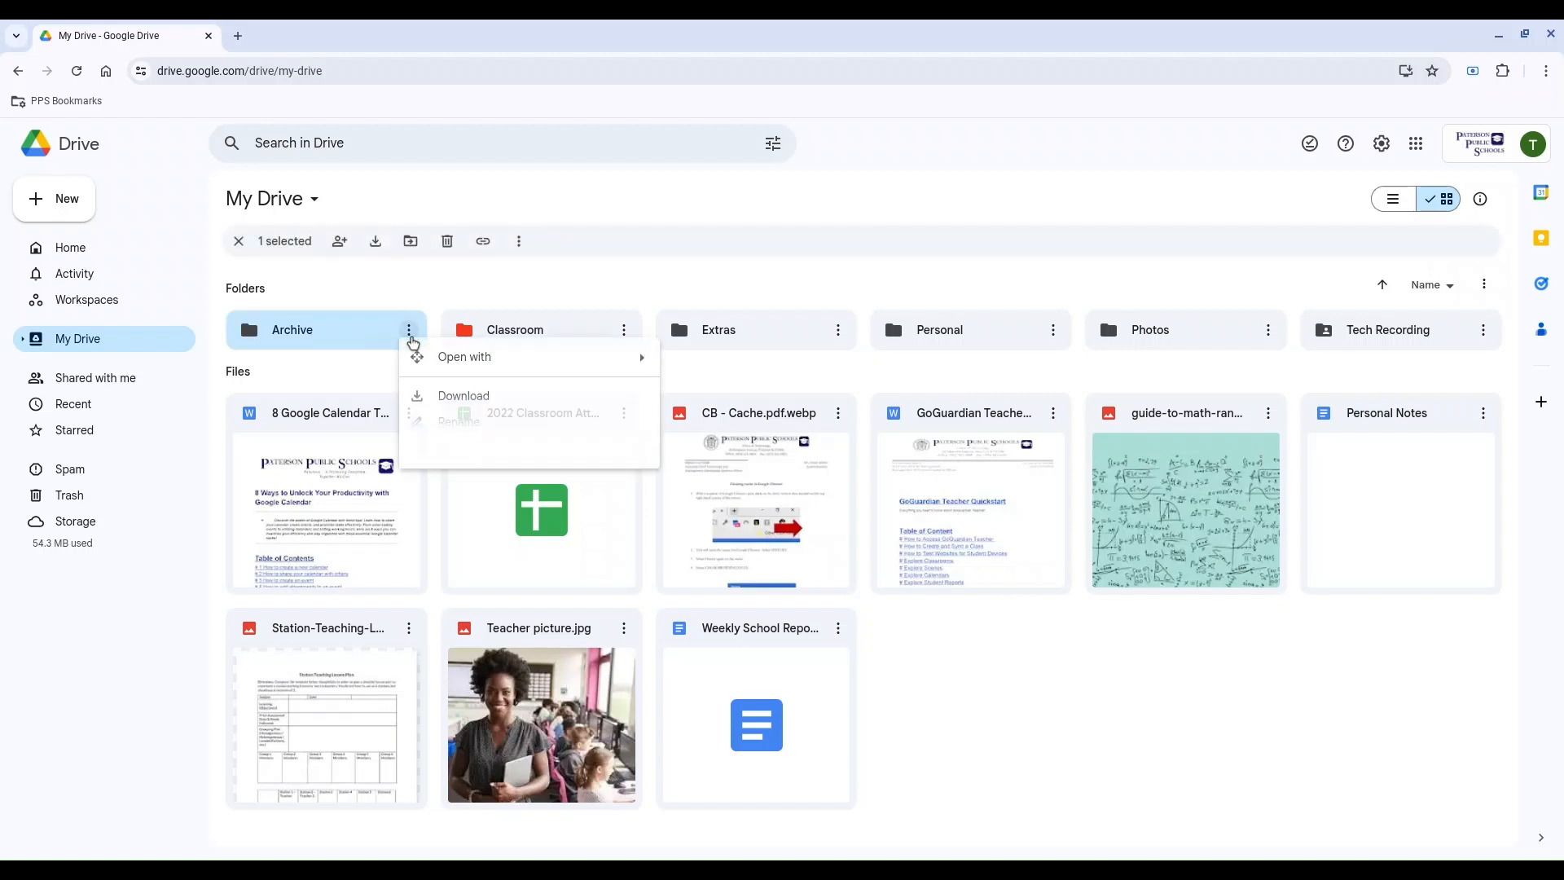
mouse_move(505, 492)
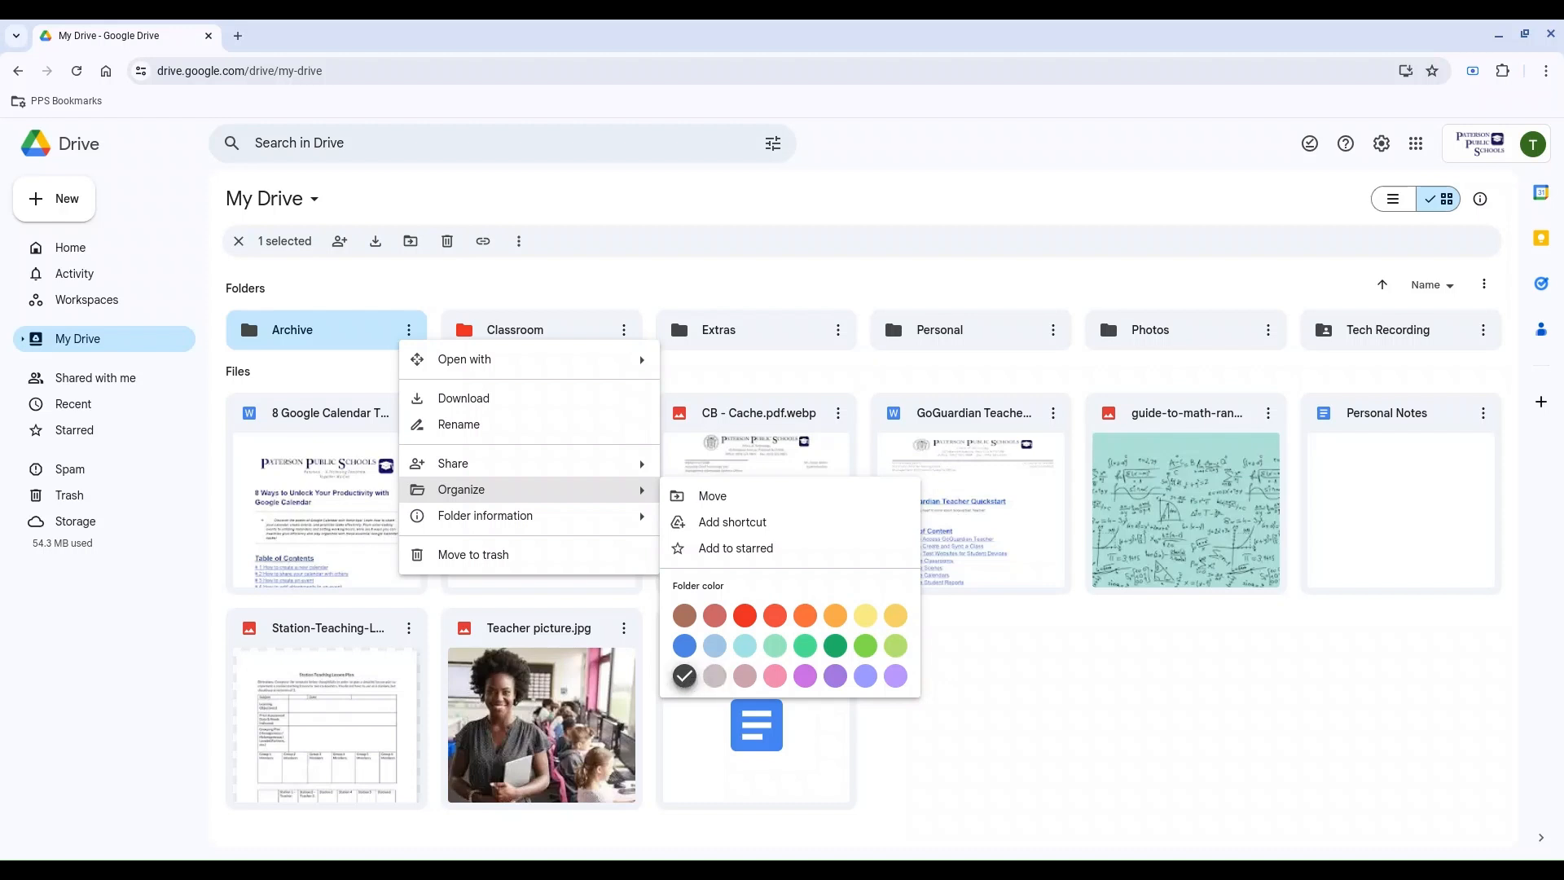
left_click(689, 649)
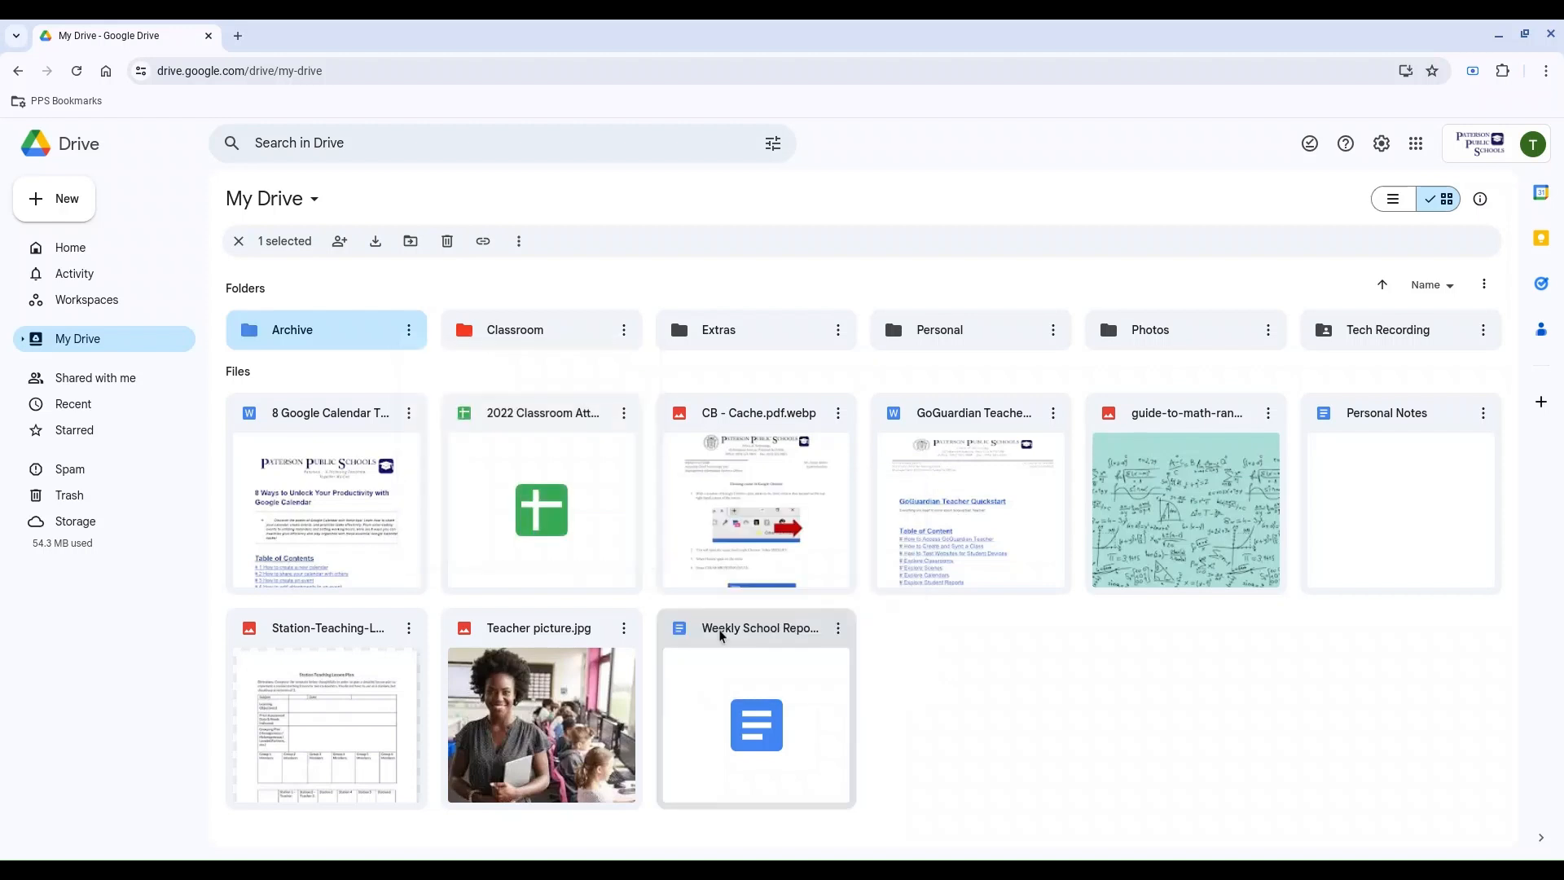
left_click(834, 386)
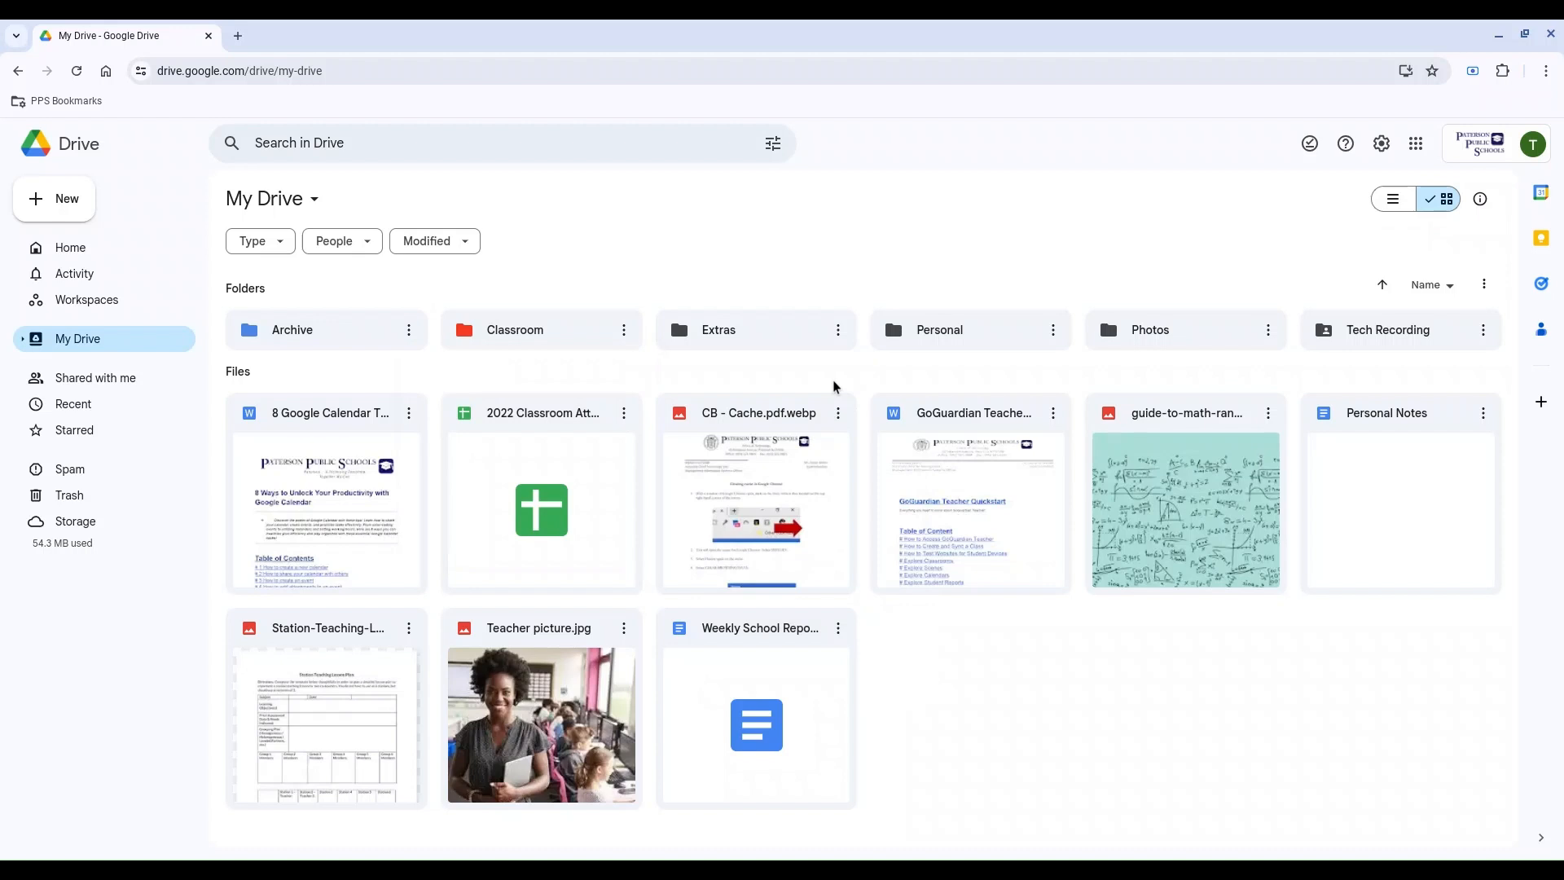
Step: Color the Extras folder green and the Personal folder purple
left_click(837, 329)
mouse_move(908, 501)
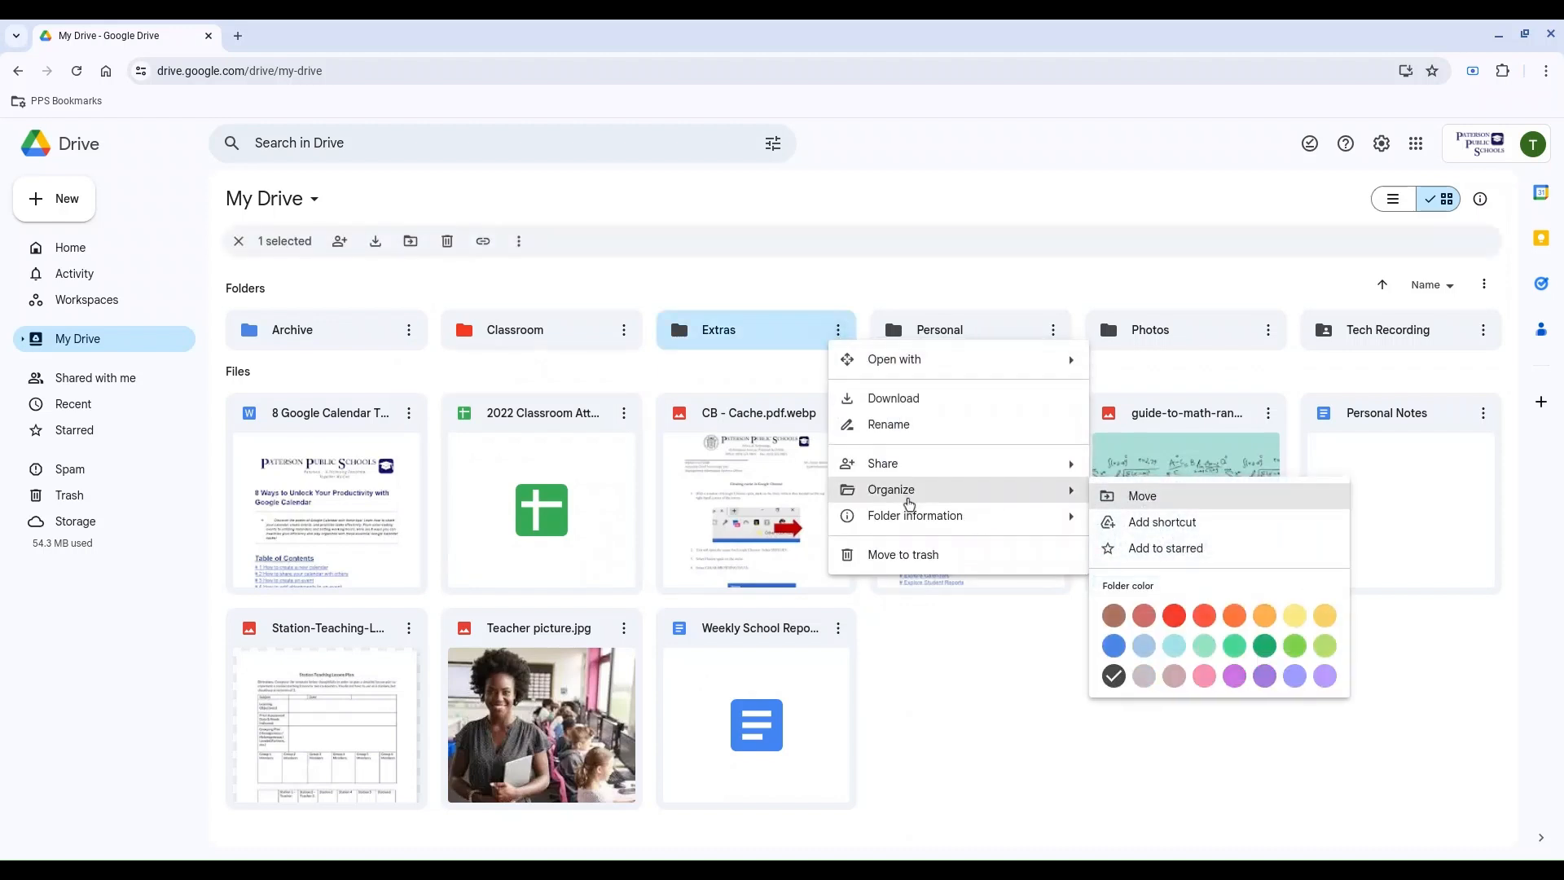
left_click(1294, 645)
left_click(1053, 329)
mouse_move(1106, 489)
left_click(959, 676)
Step: Color the Photos folder pink and the Tech Recording folder yellow, and clear the selection
left_click(1268, 329)
mouse_move(1321, 489)
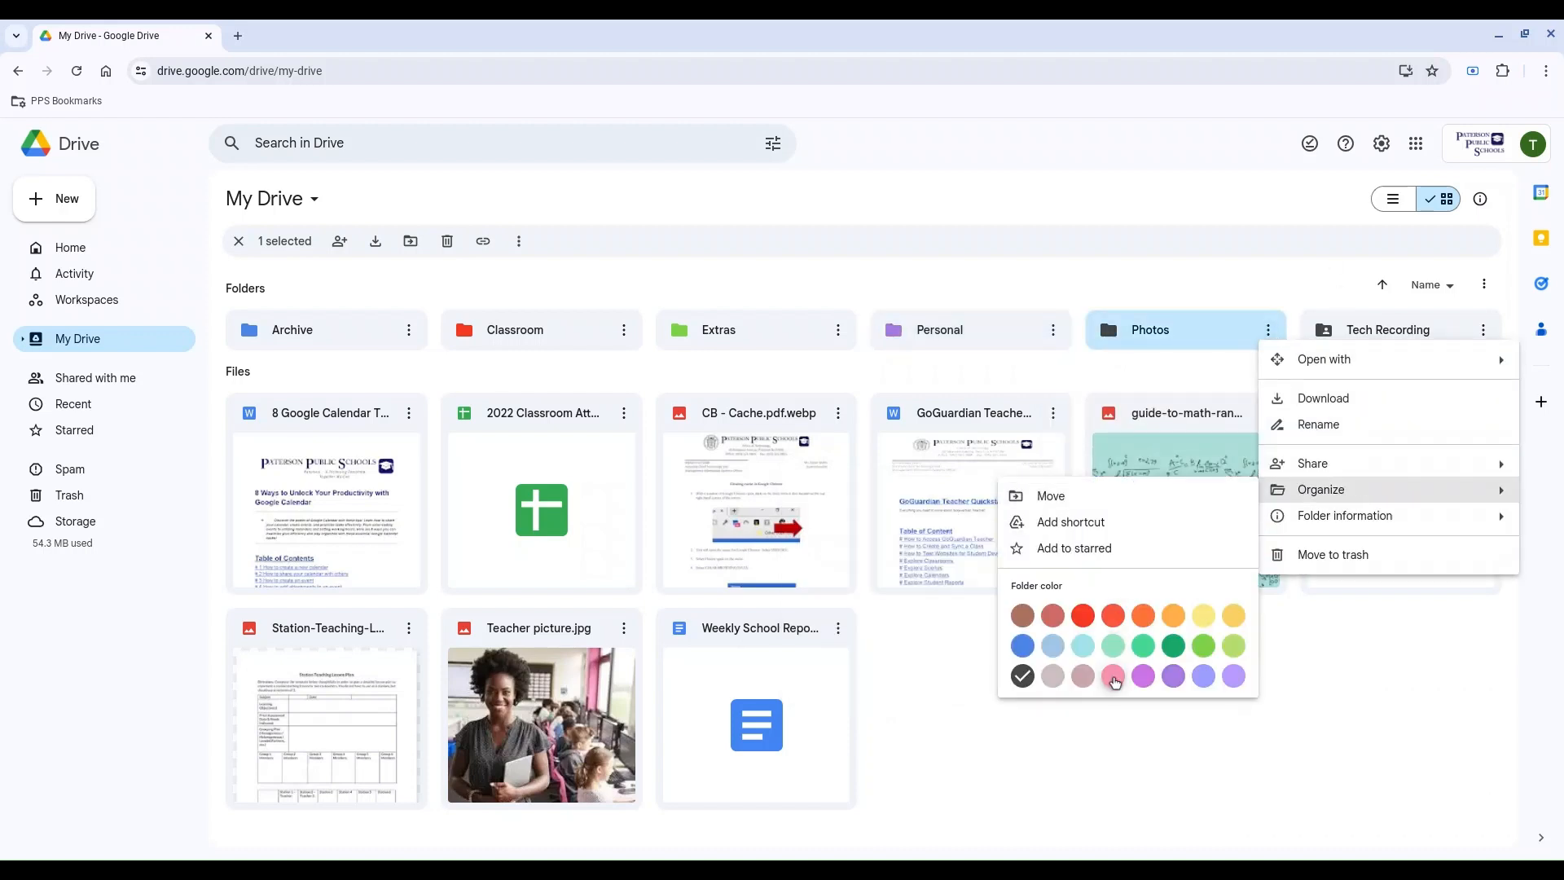
left_click(1113, 676)
left_click(1483, 329)
left_click(1186, 618)
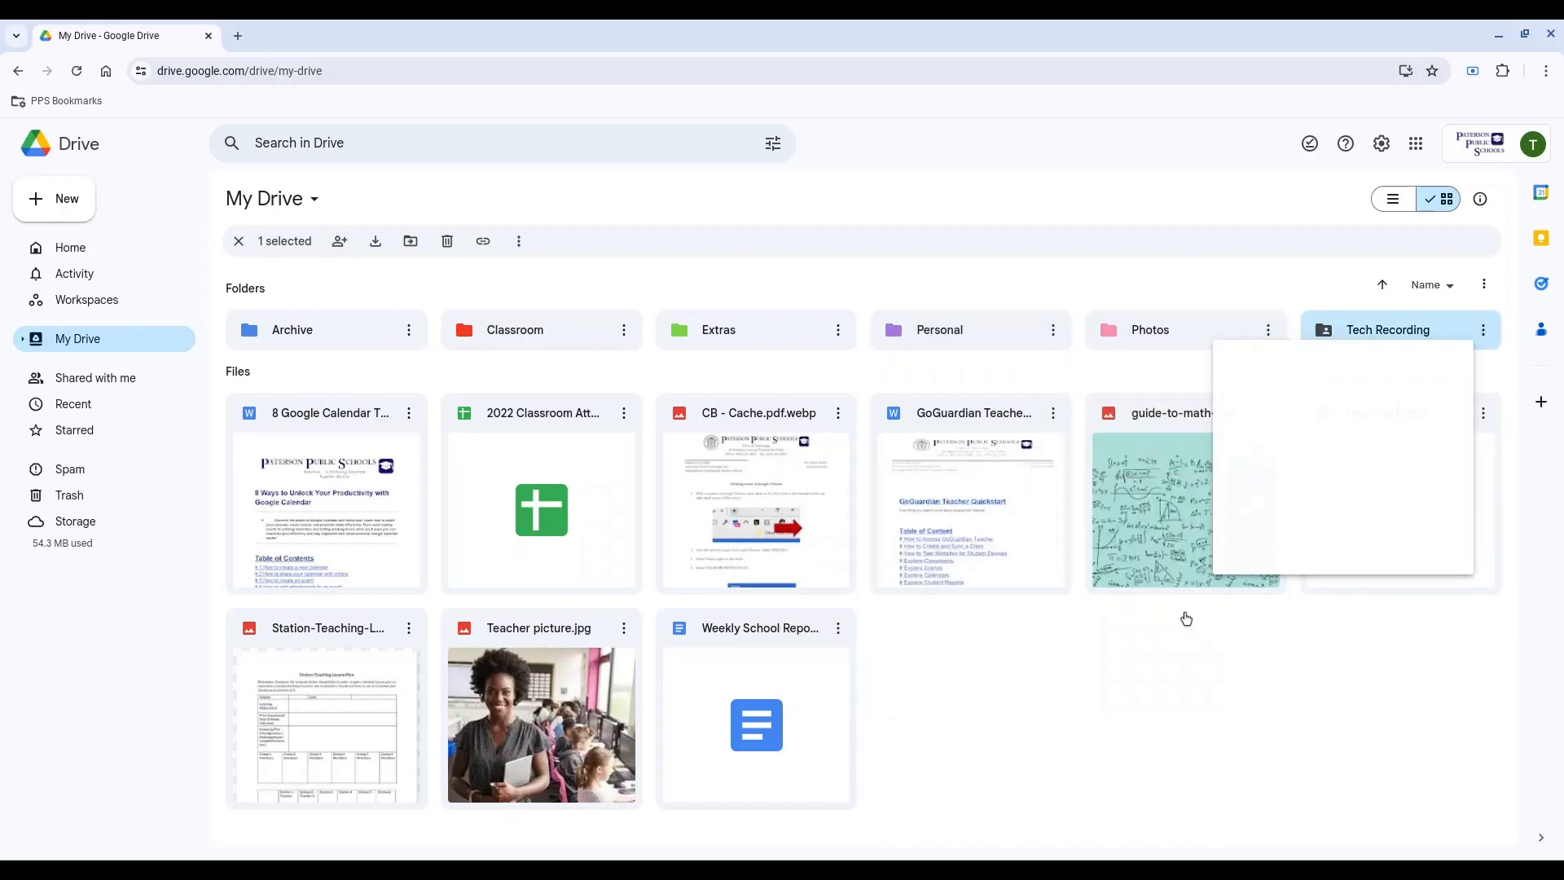
left_click(770, 193)
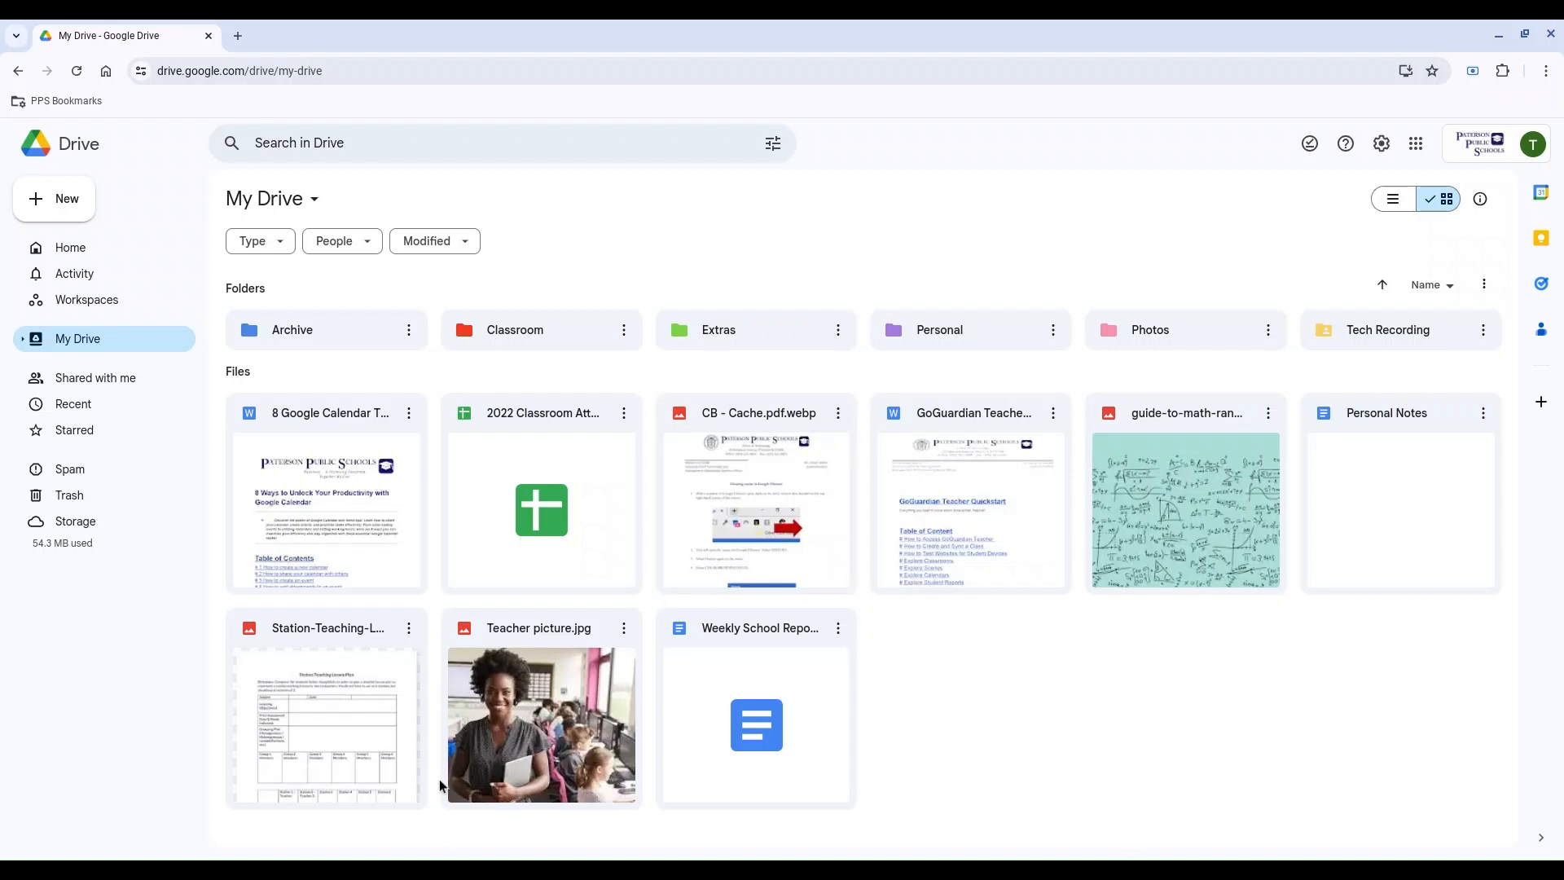
Step: Move the file Teacher picture.jpg from My Drive into the Photos folder
left_click(624, 635)
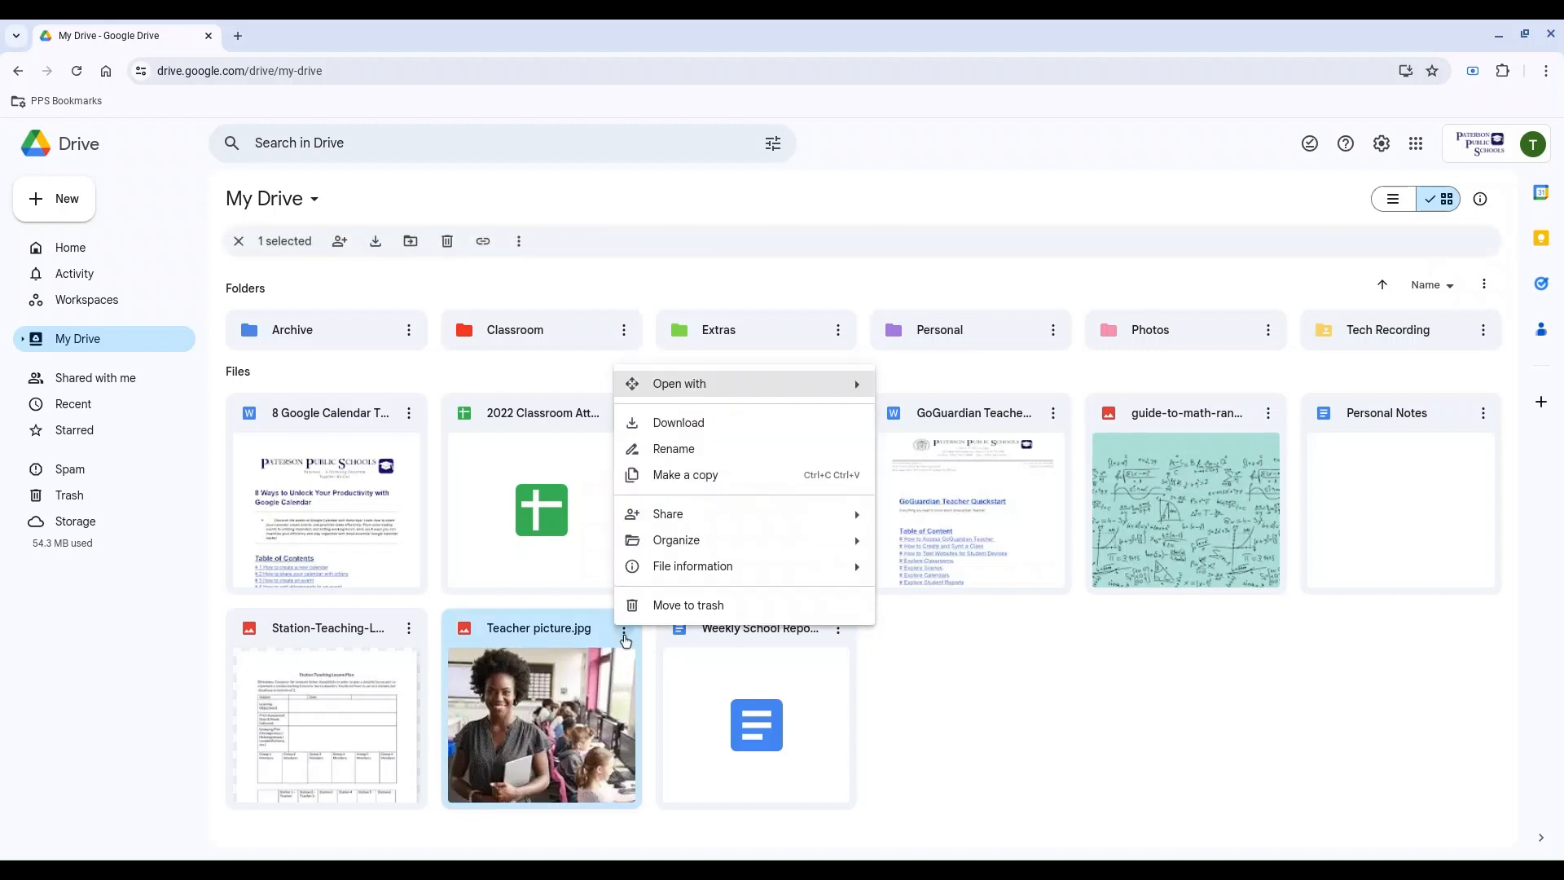
mouse_move(686, 549)
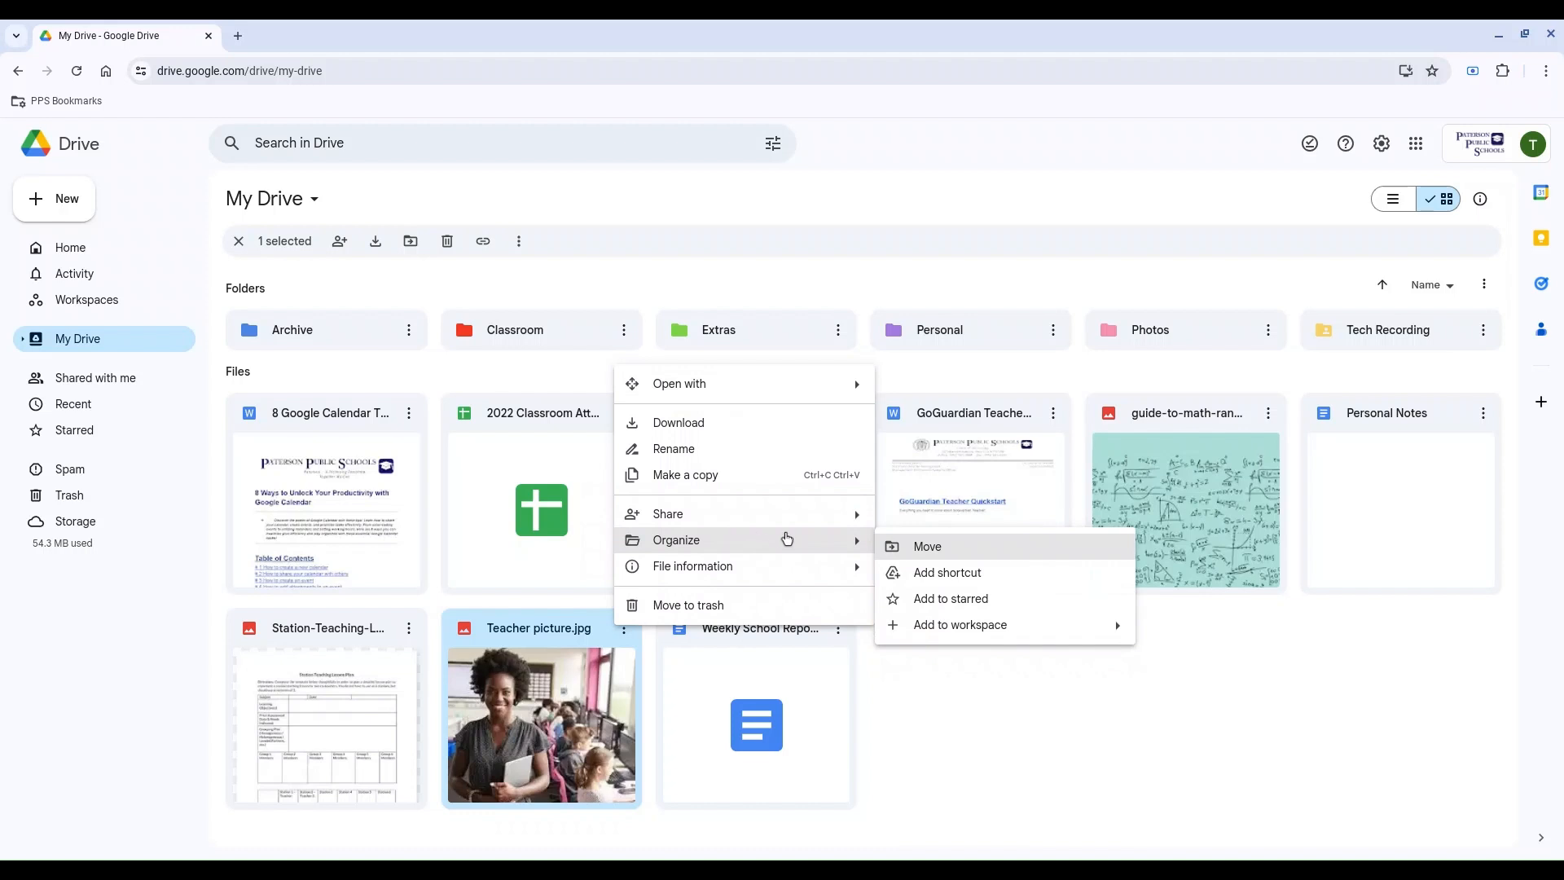
left_click(896, 549)
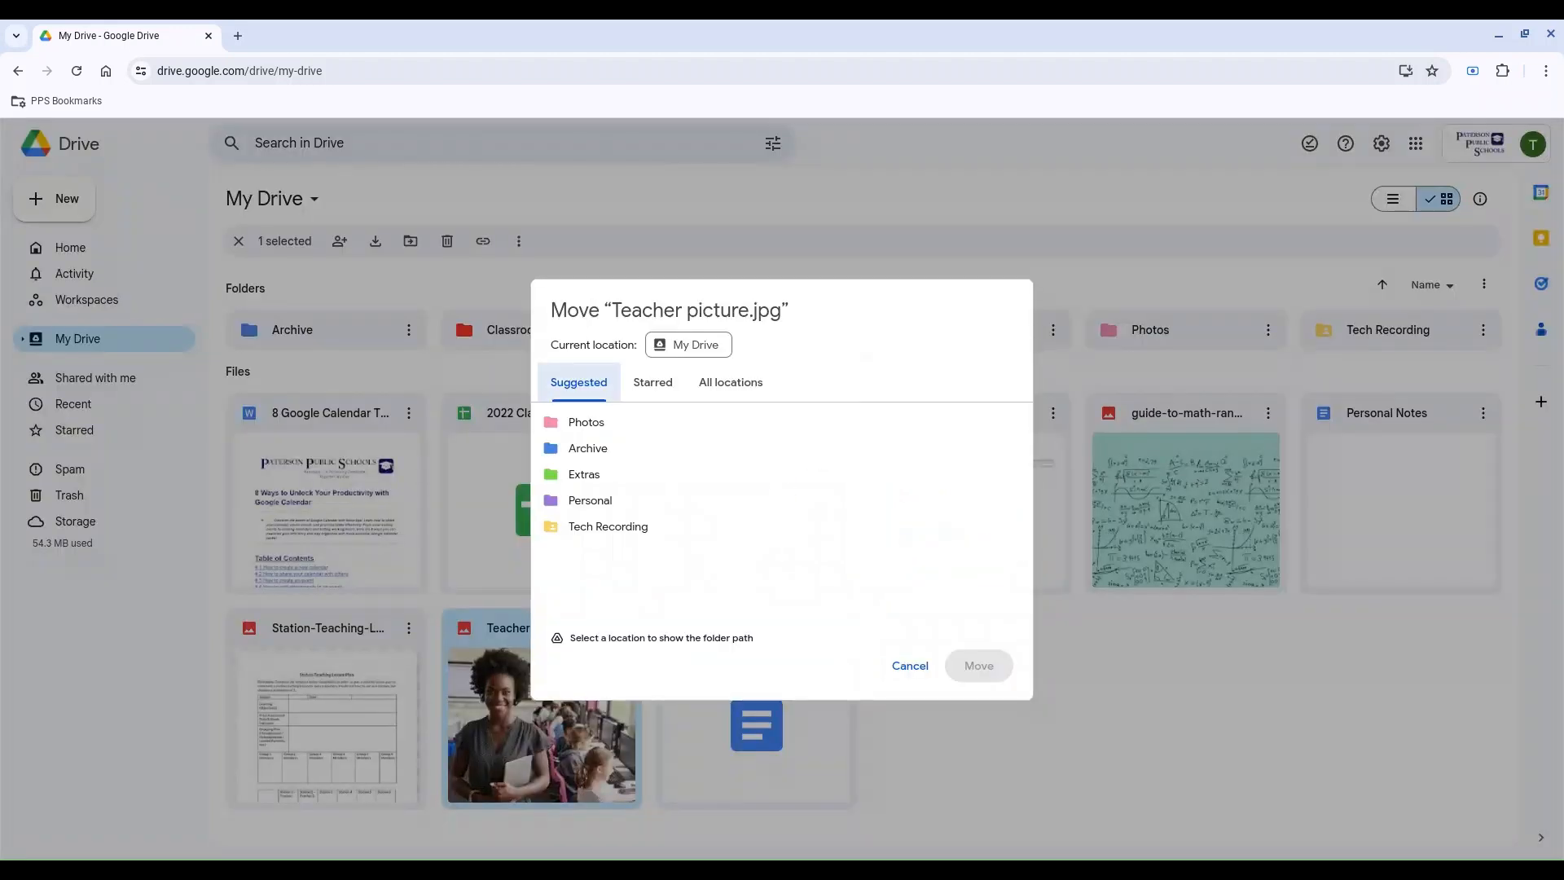
mouse_move(645, 436)
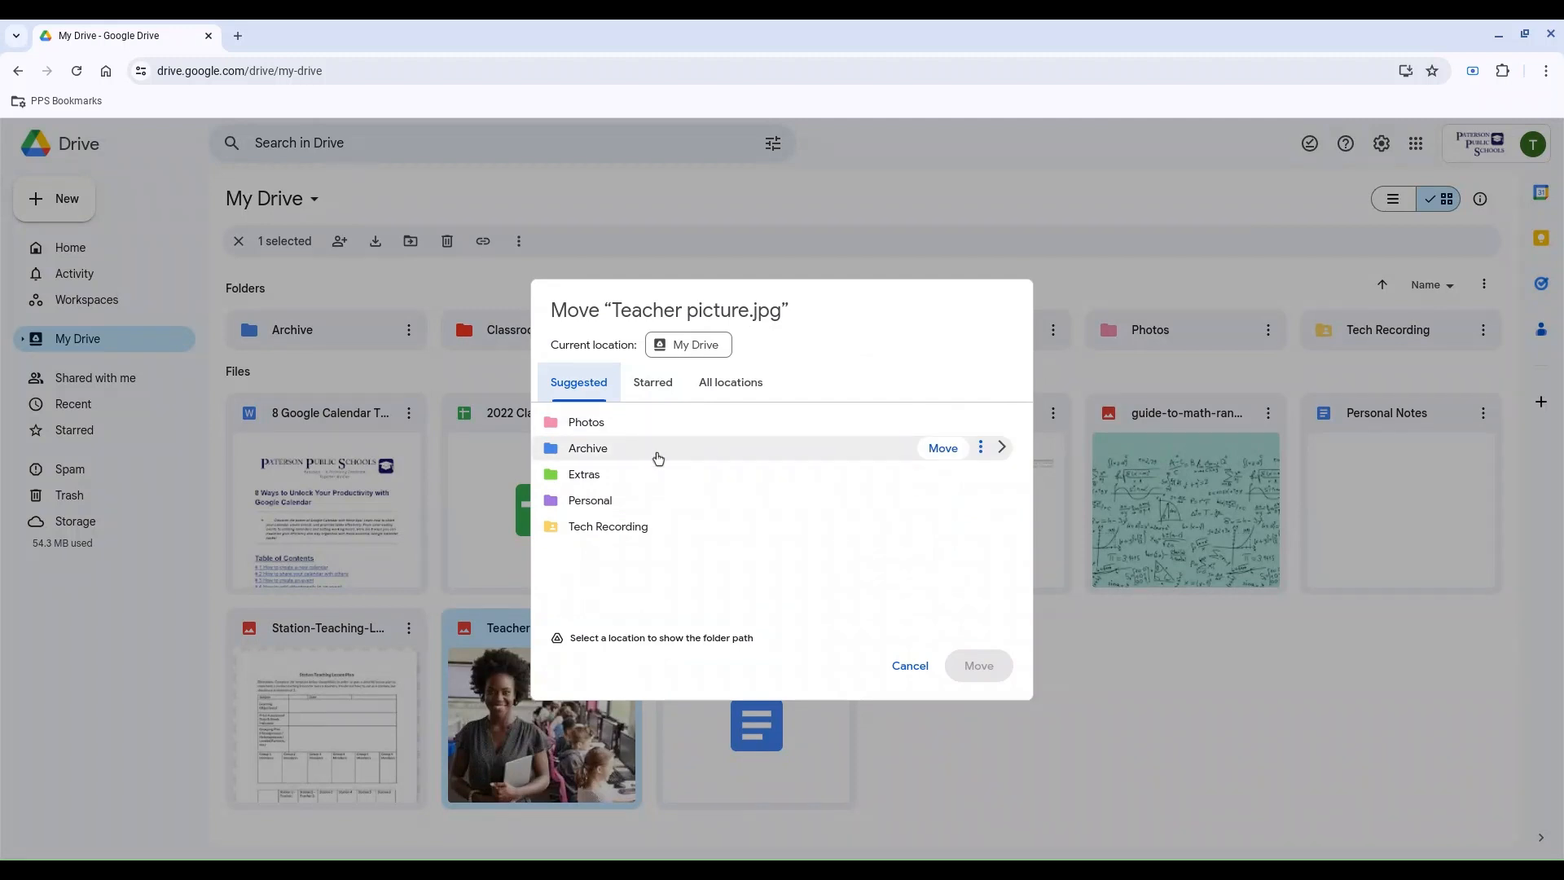
mouse_move(664, 496)
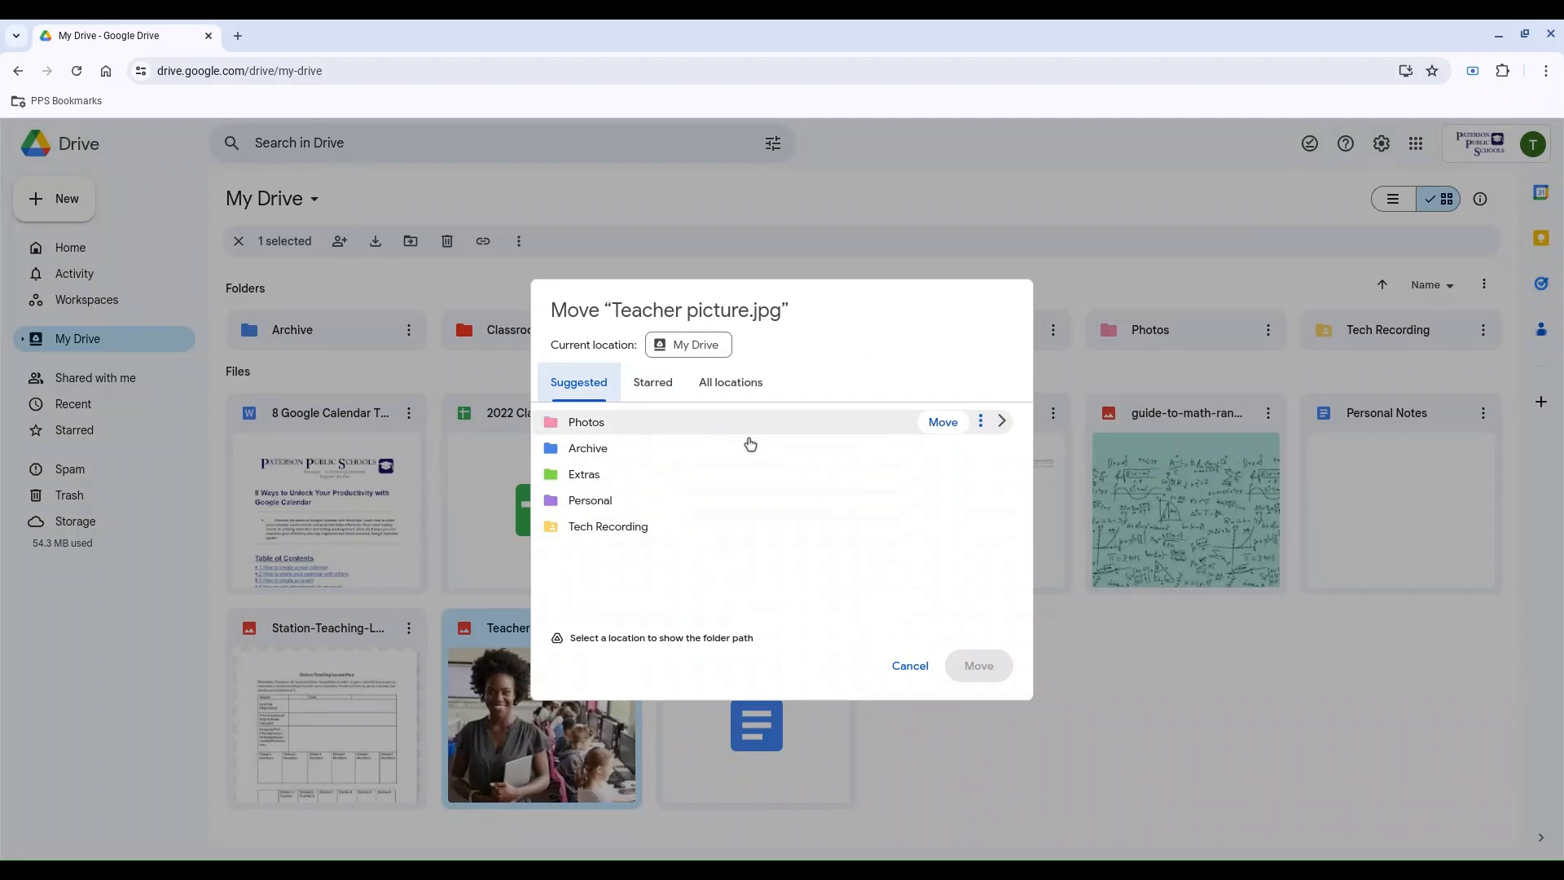
left_click(670, 425)
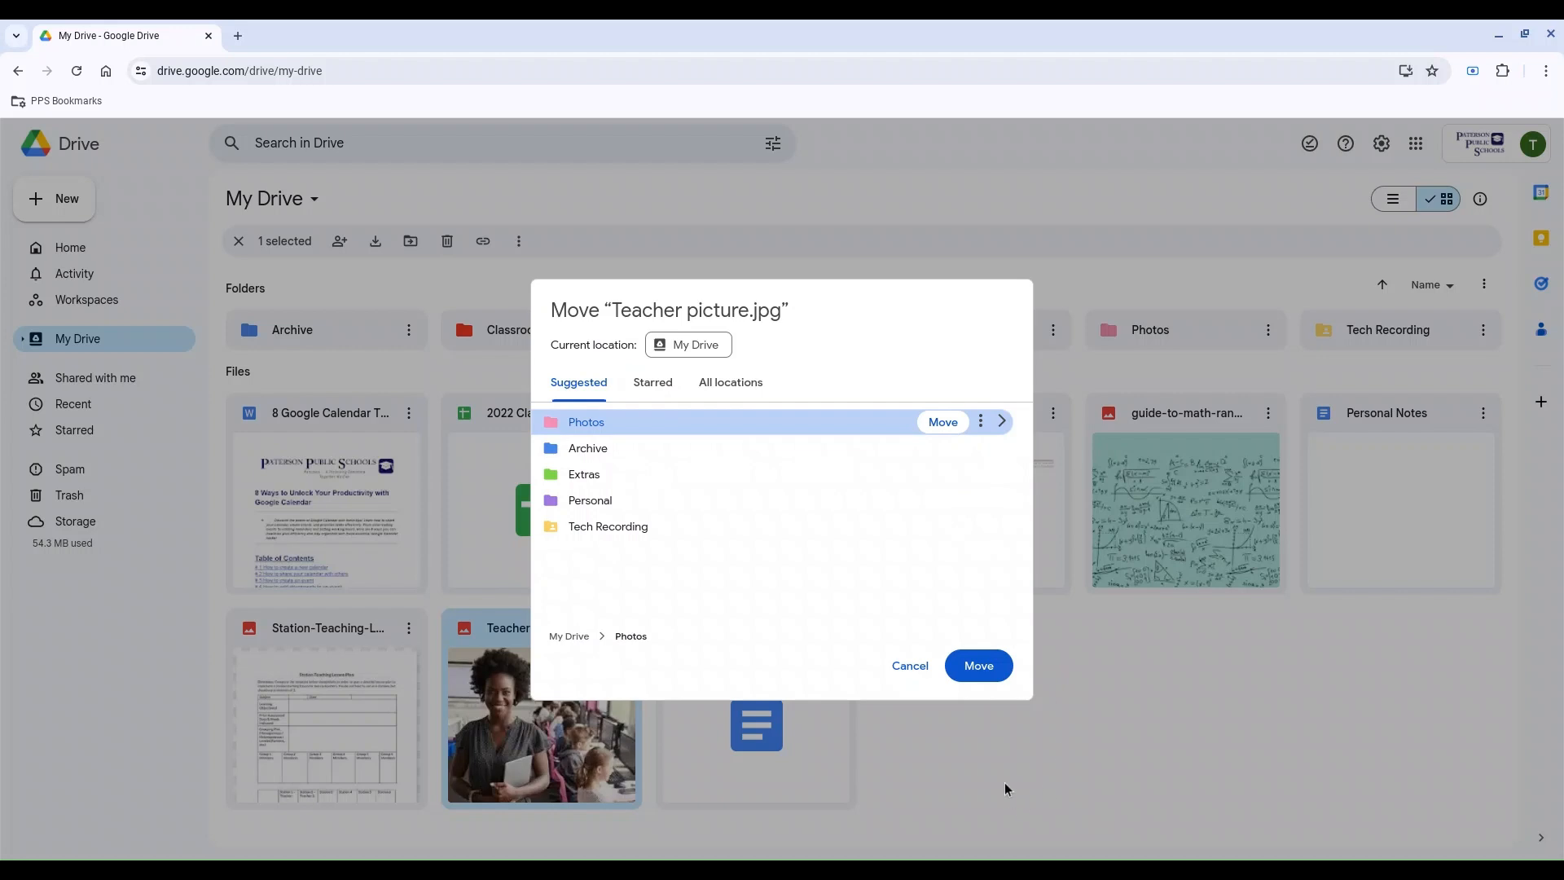
left_click(977, 677)
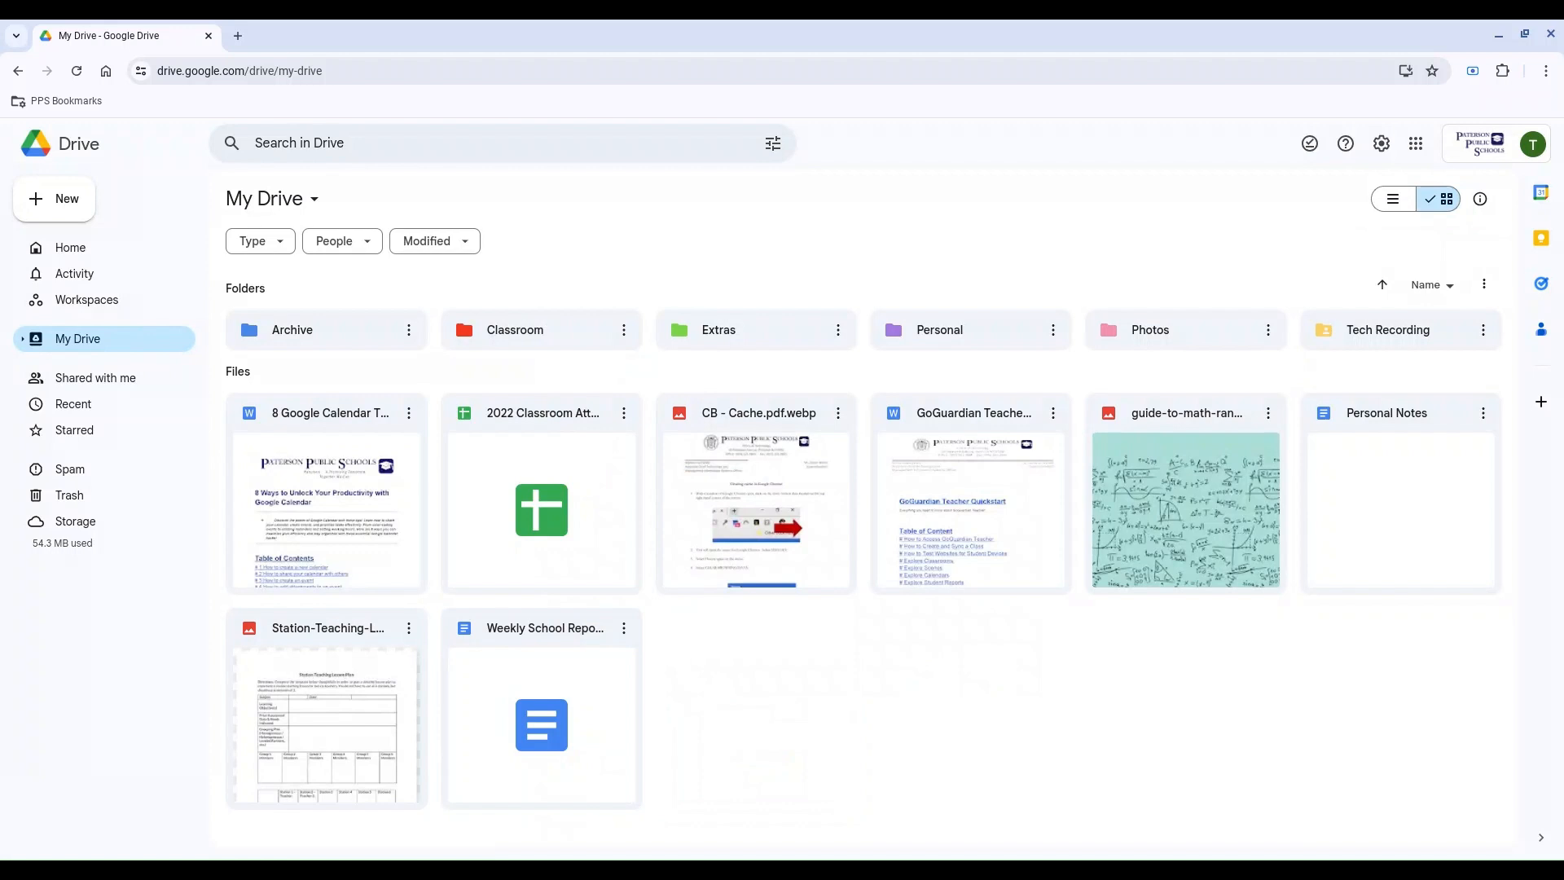
Step: Move guide-to-math-random.png into the Photos folder, check the folder's contents and return to My Drive
left_click_drag(1175, 492, 1156, 339)
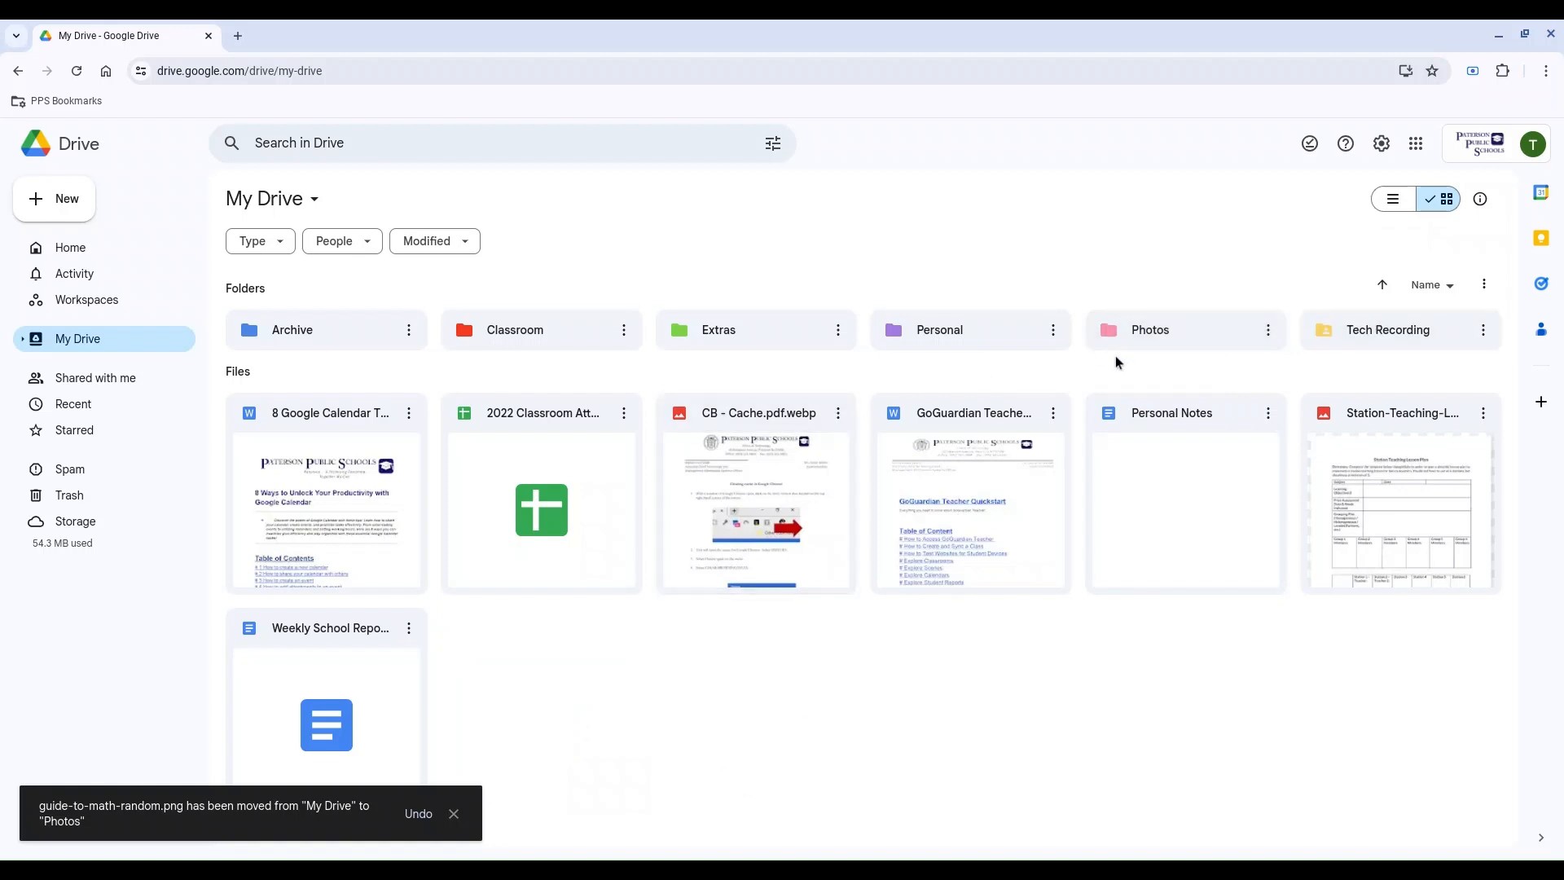
double_click(1145, 334)
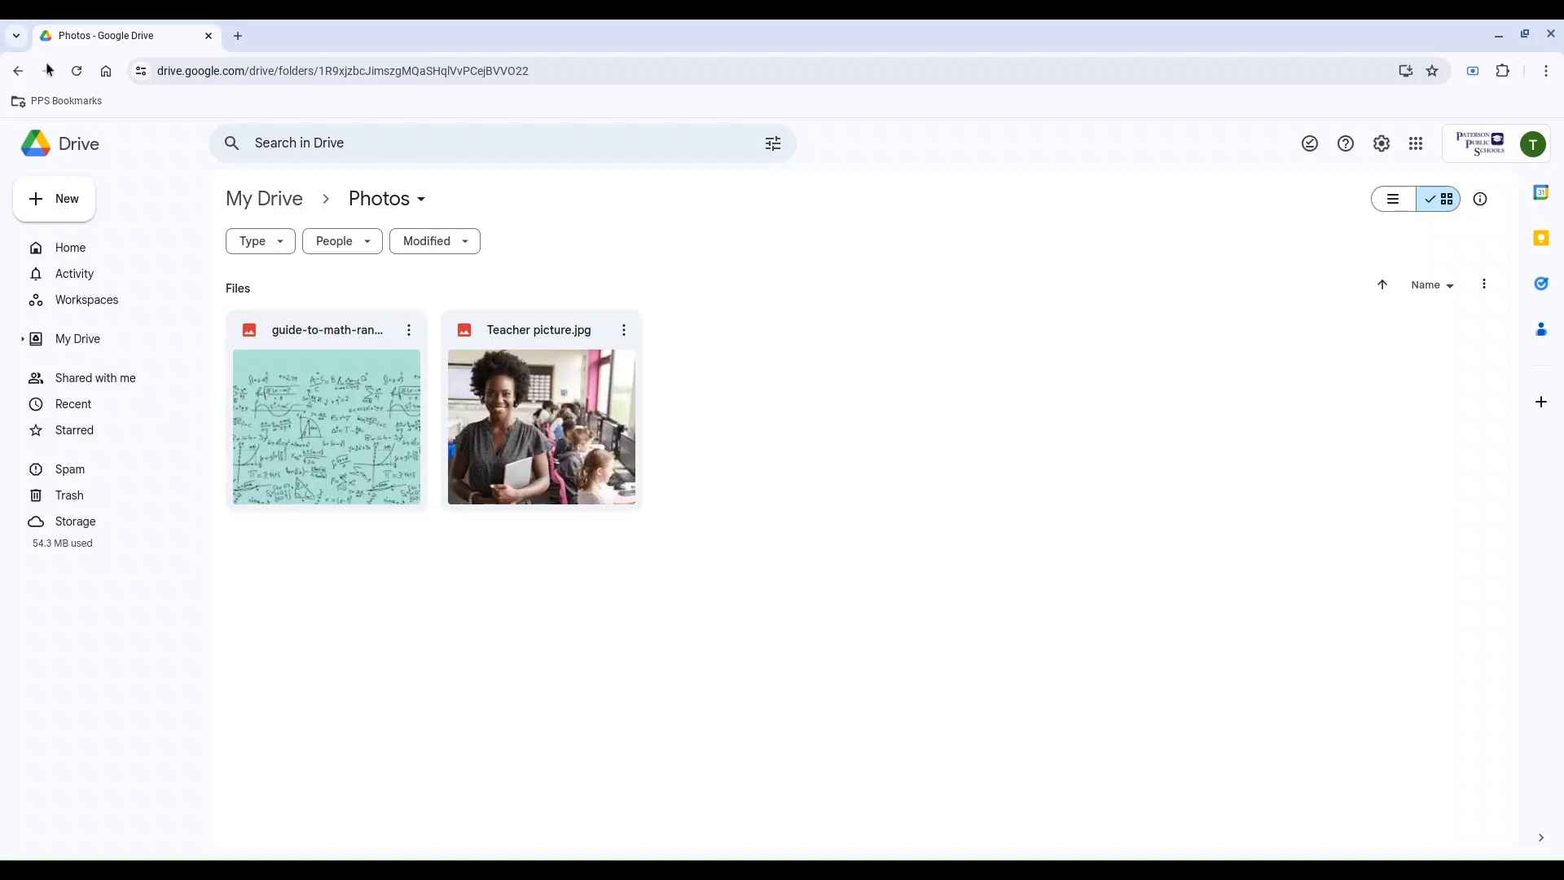
left_click(20, 72)
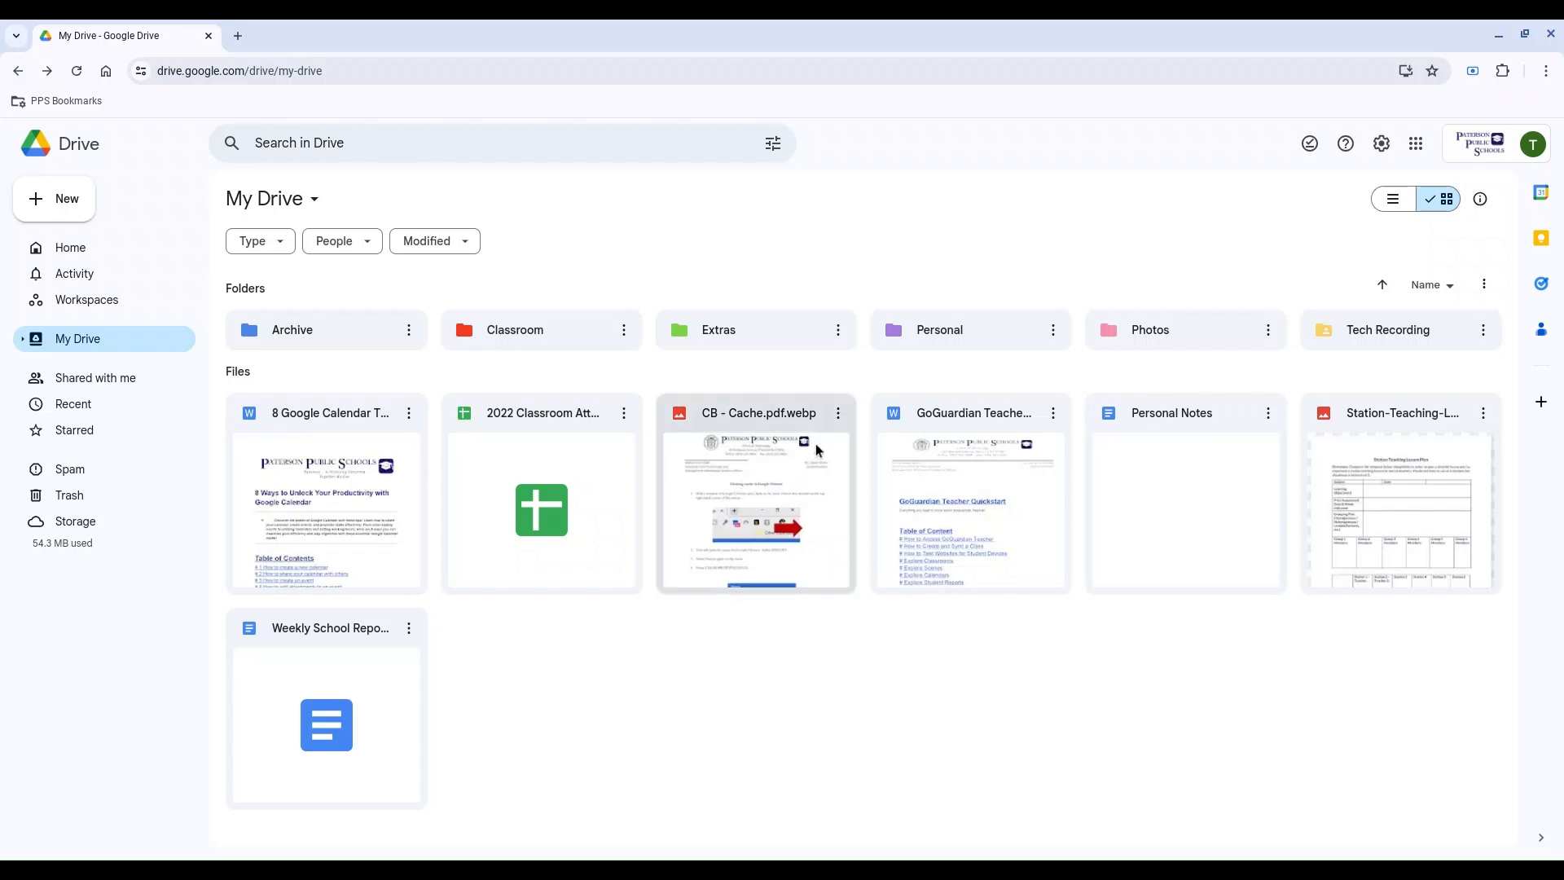
Step: Add the file CB - Cache.pdf.webp to the starred items and clear the selection
left_click(840, 413)
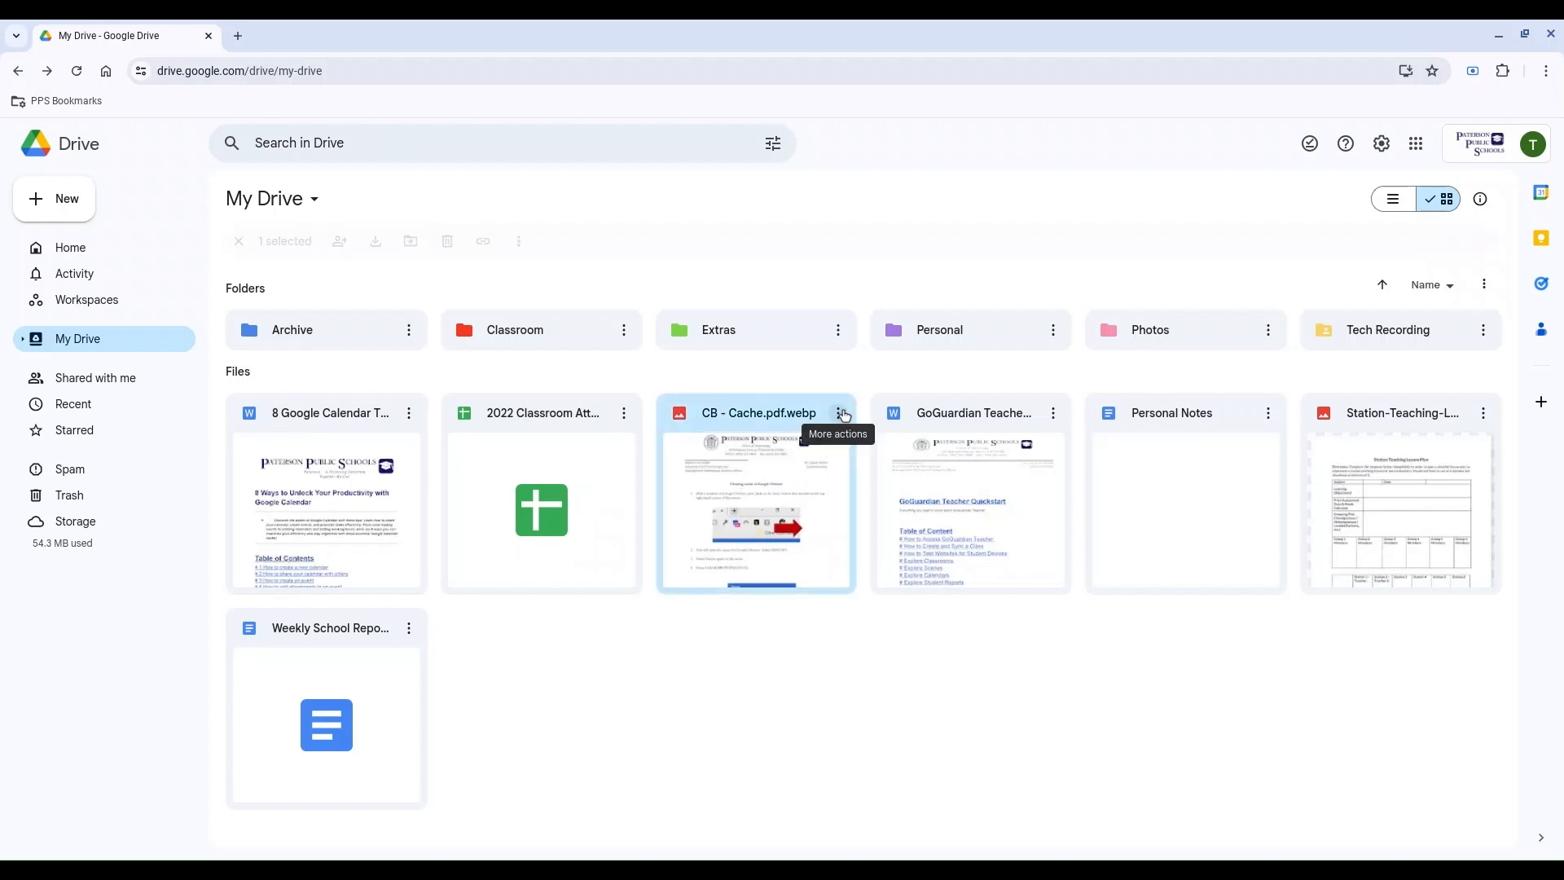
mouse_move(926, 599)
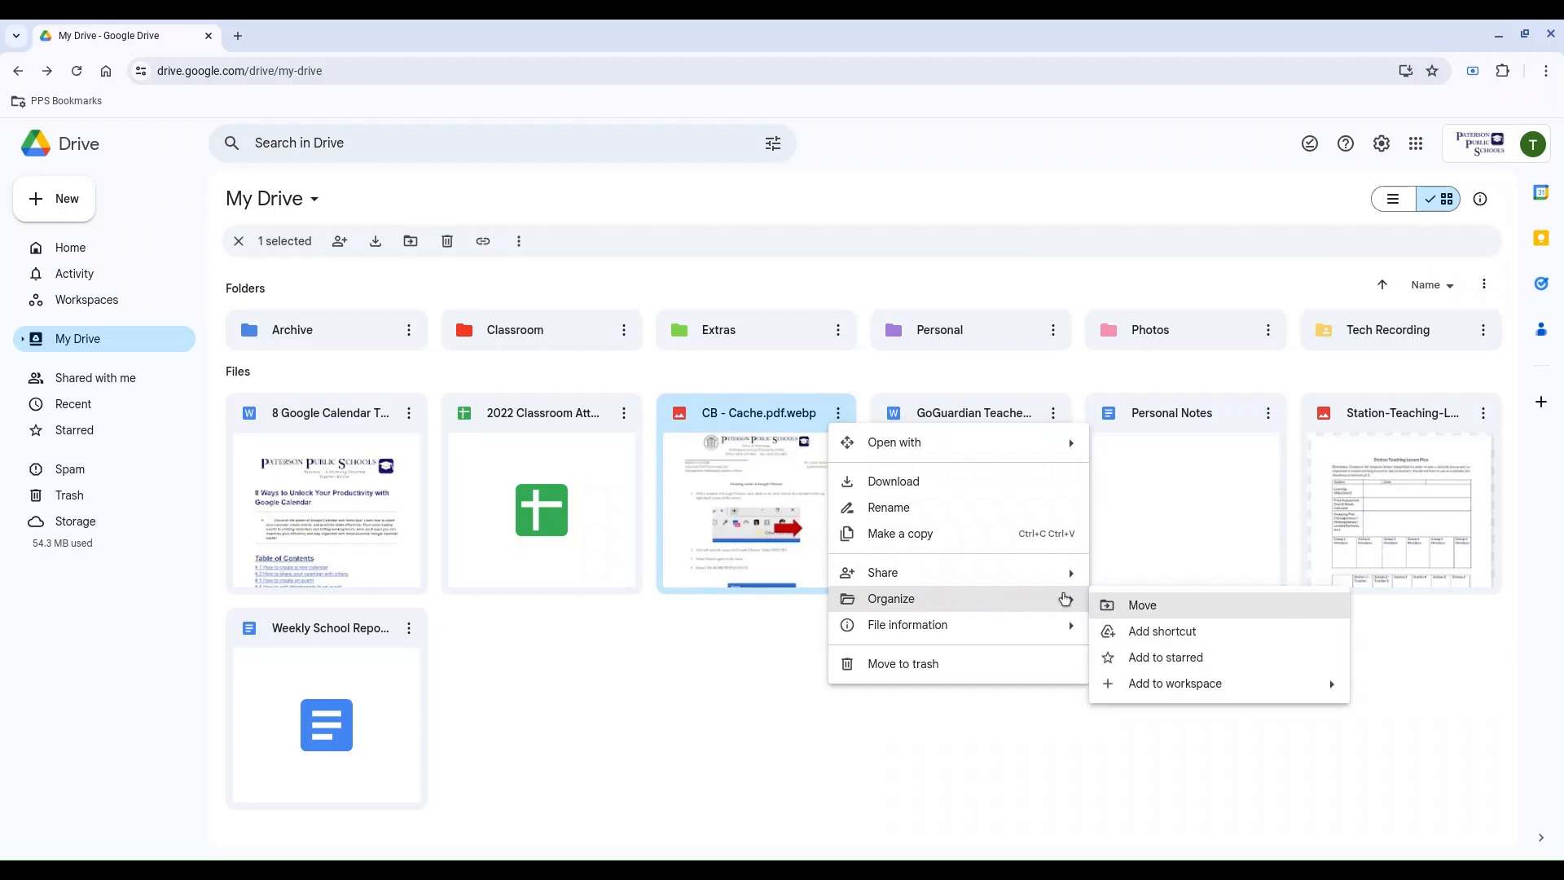
left_click(1150, 657)
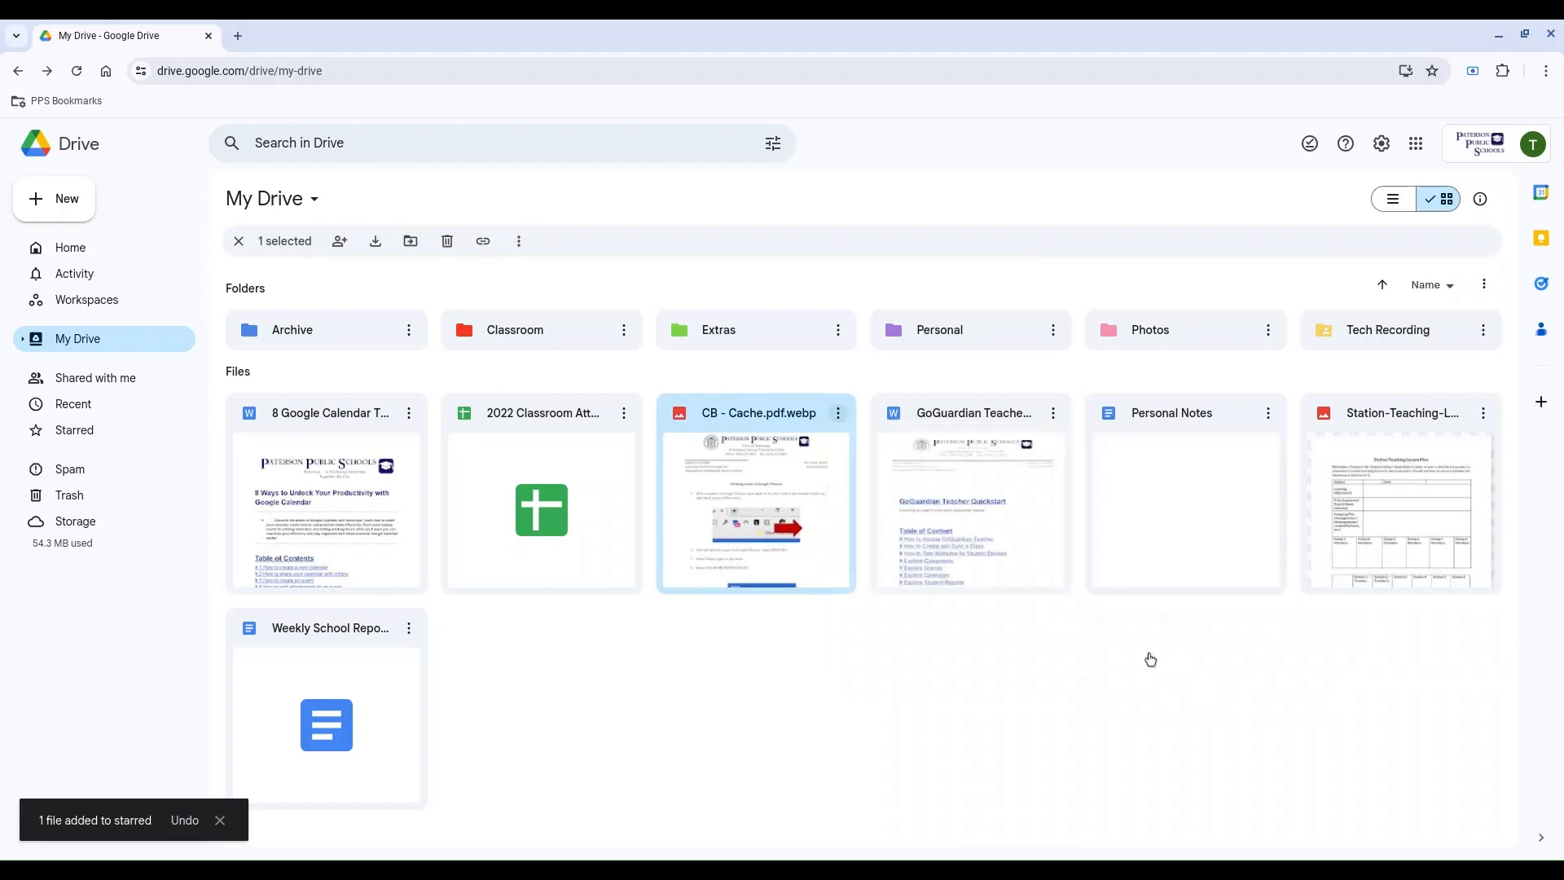
left_click(1149, 657)
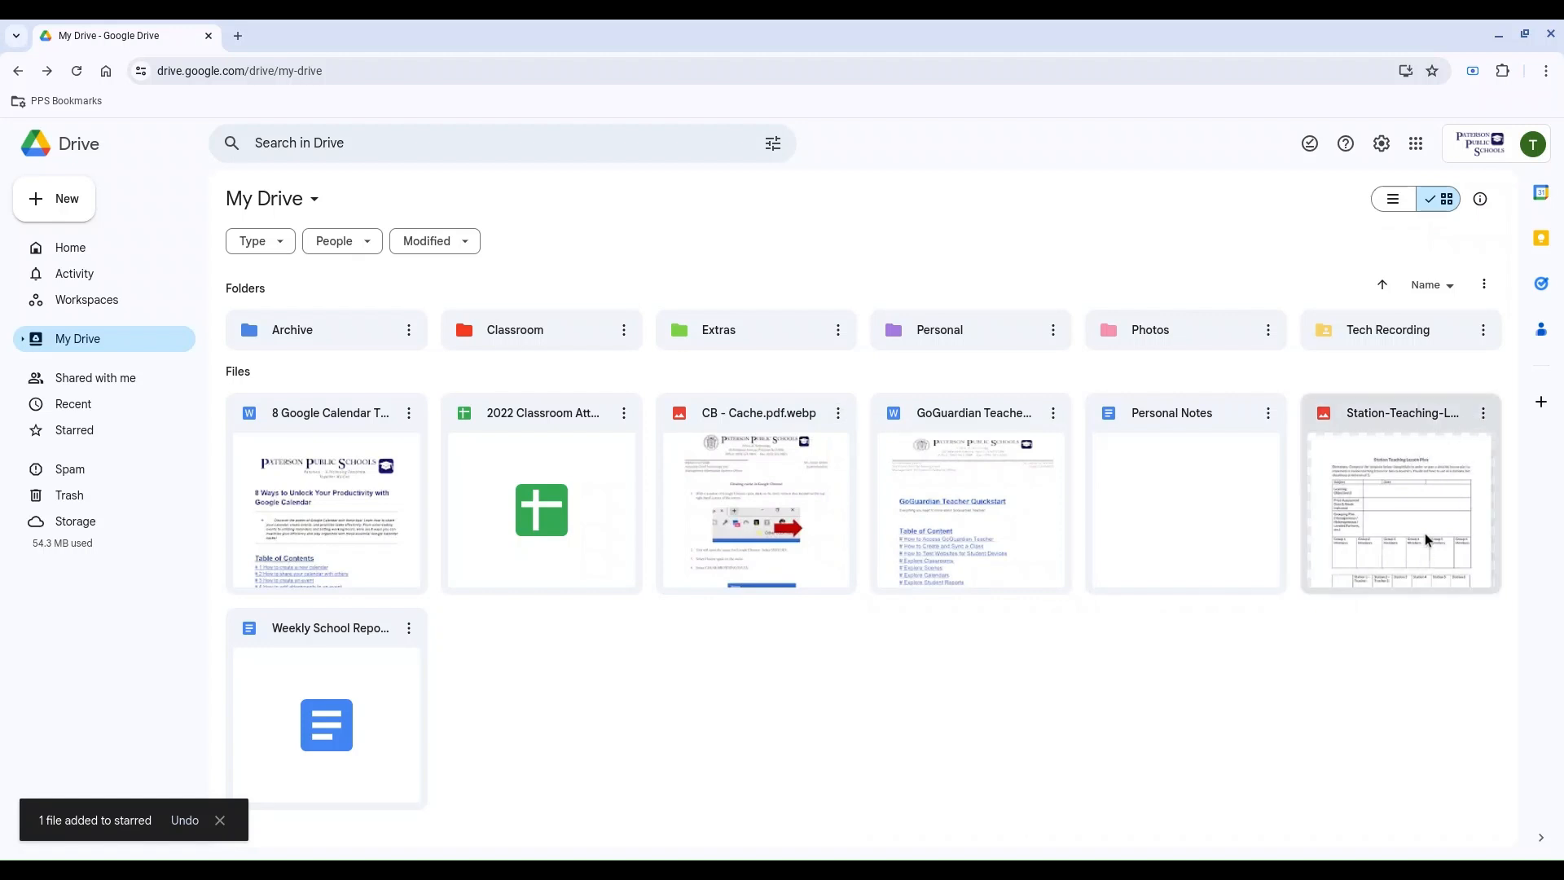
Step: Check the Organize options of the Station-Teaching file, view the Starred items and return to My Drive
left_click(1482, 422)
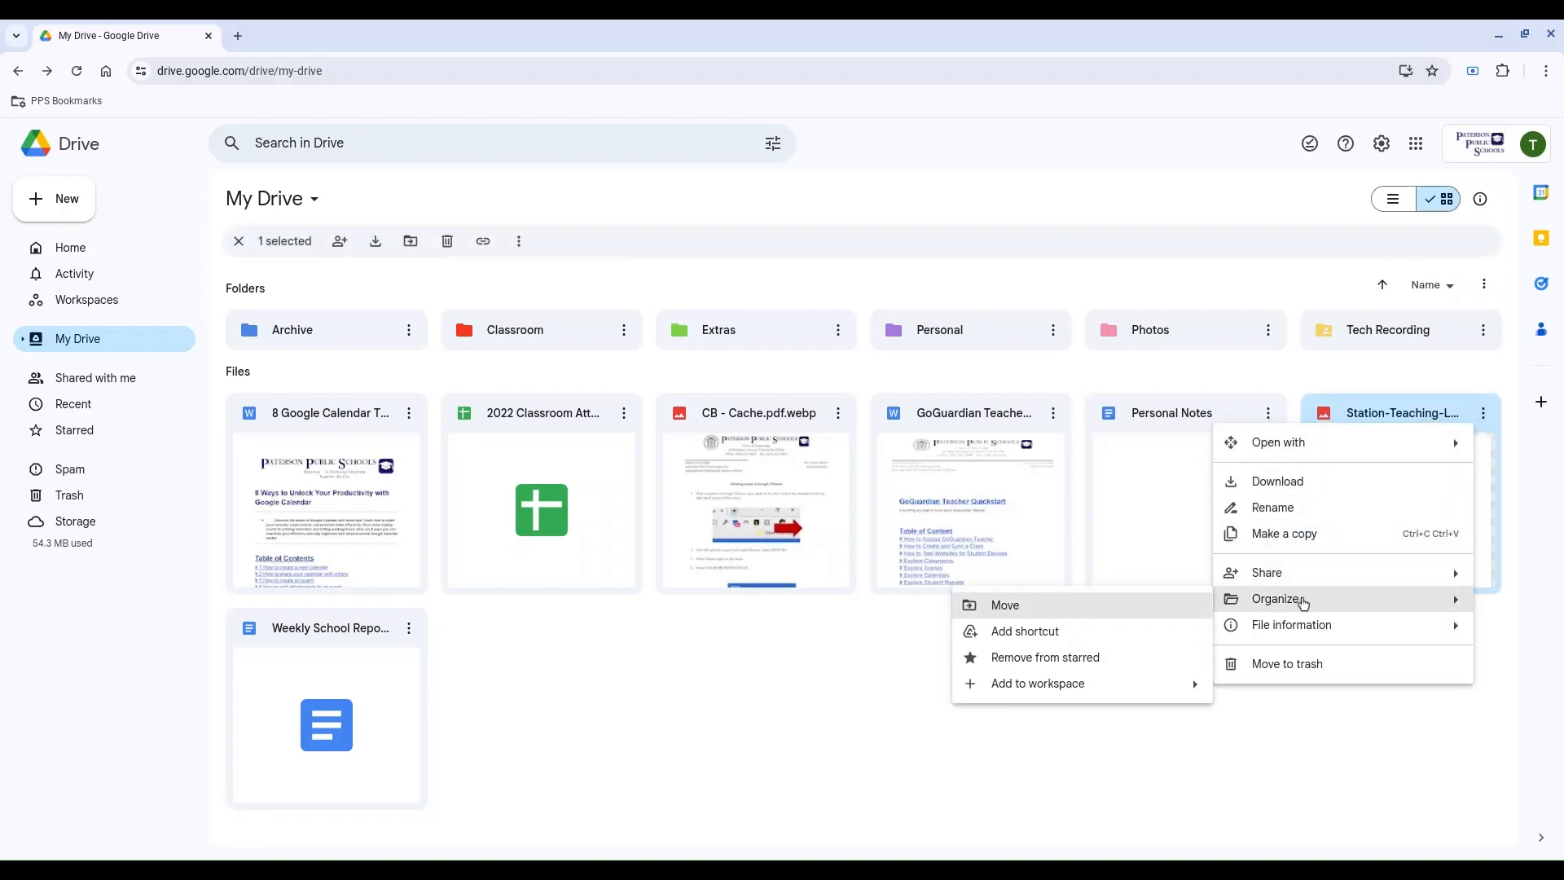
left_click(1336, 784)
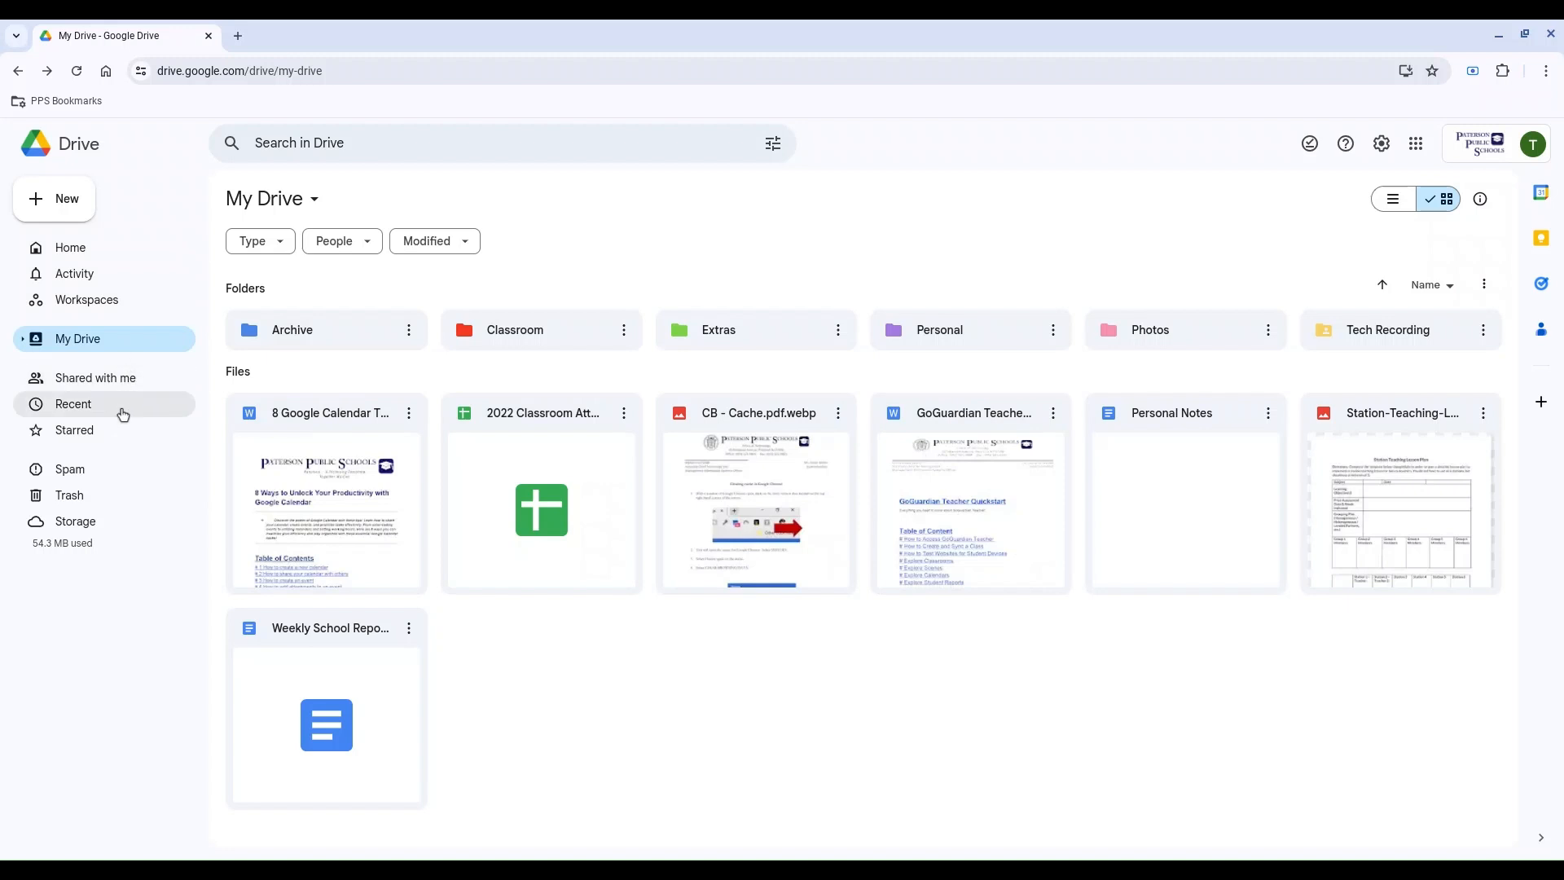
left_click(136, 432)
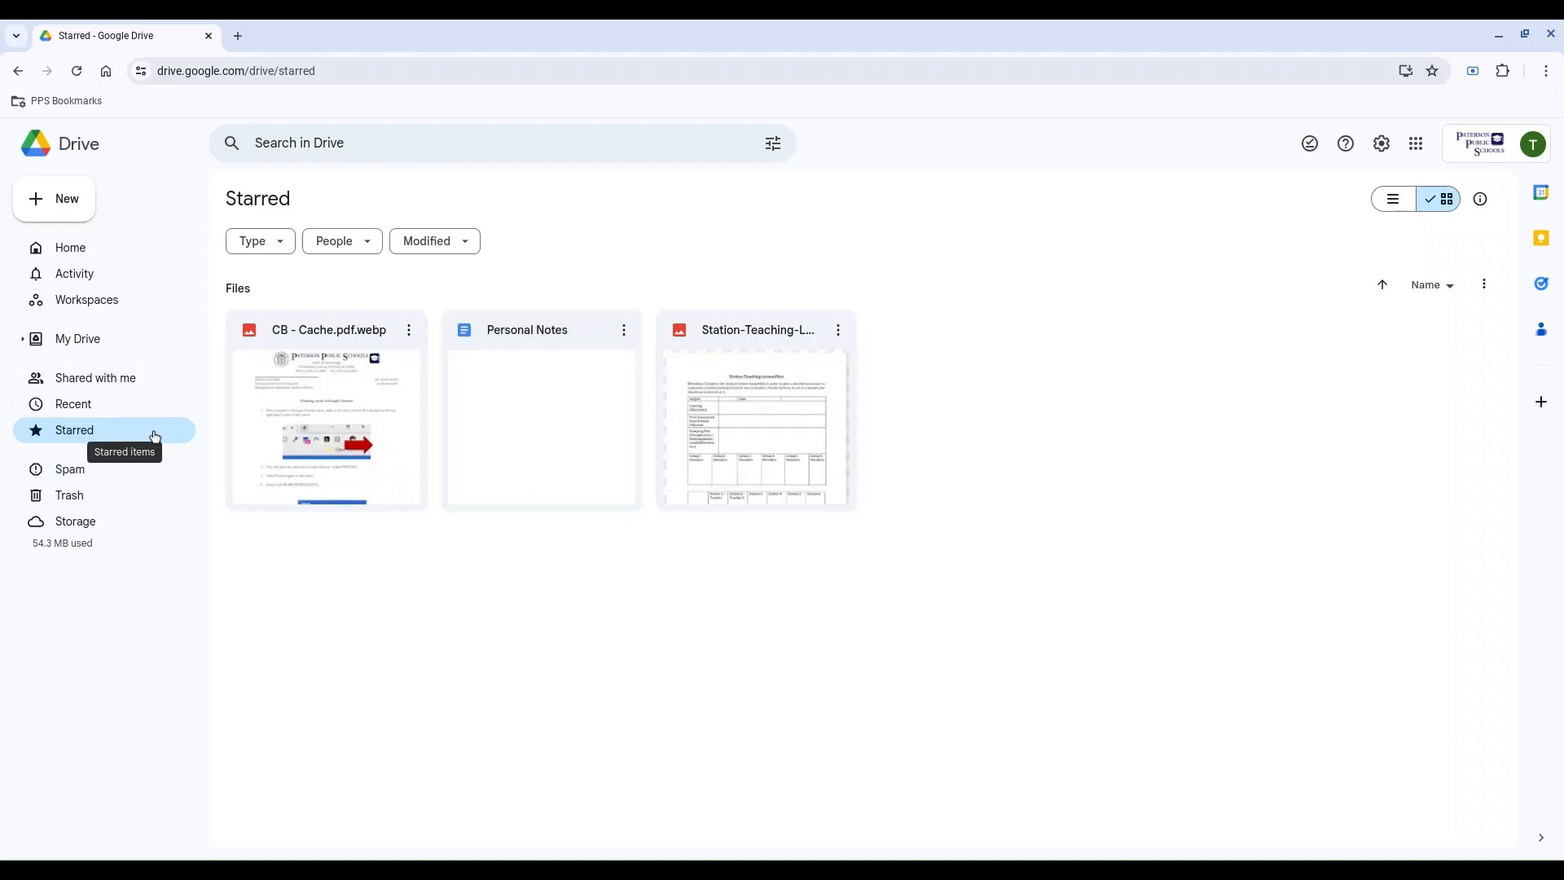
left_click(96, 350)
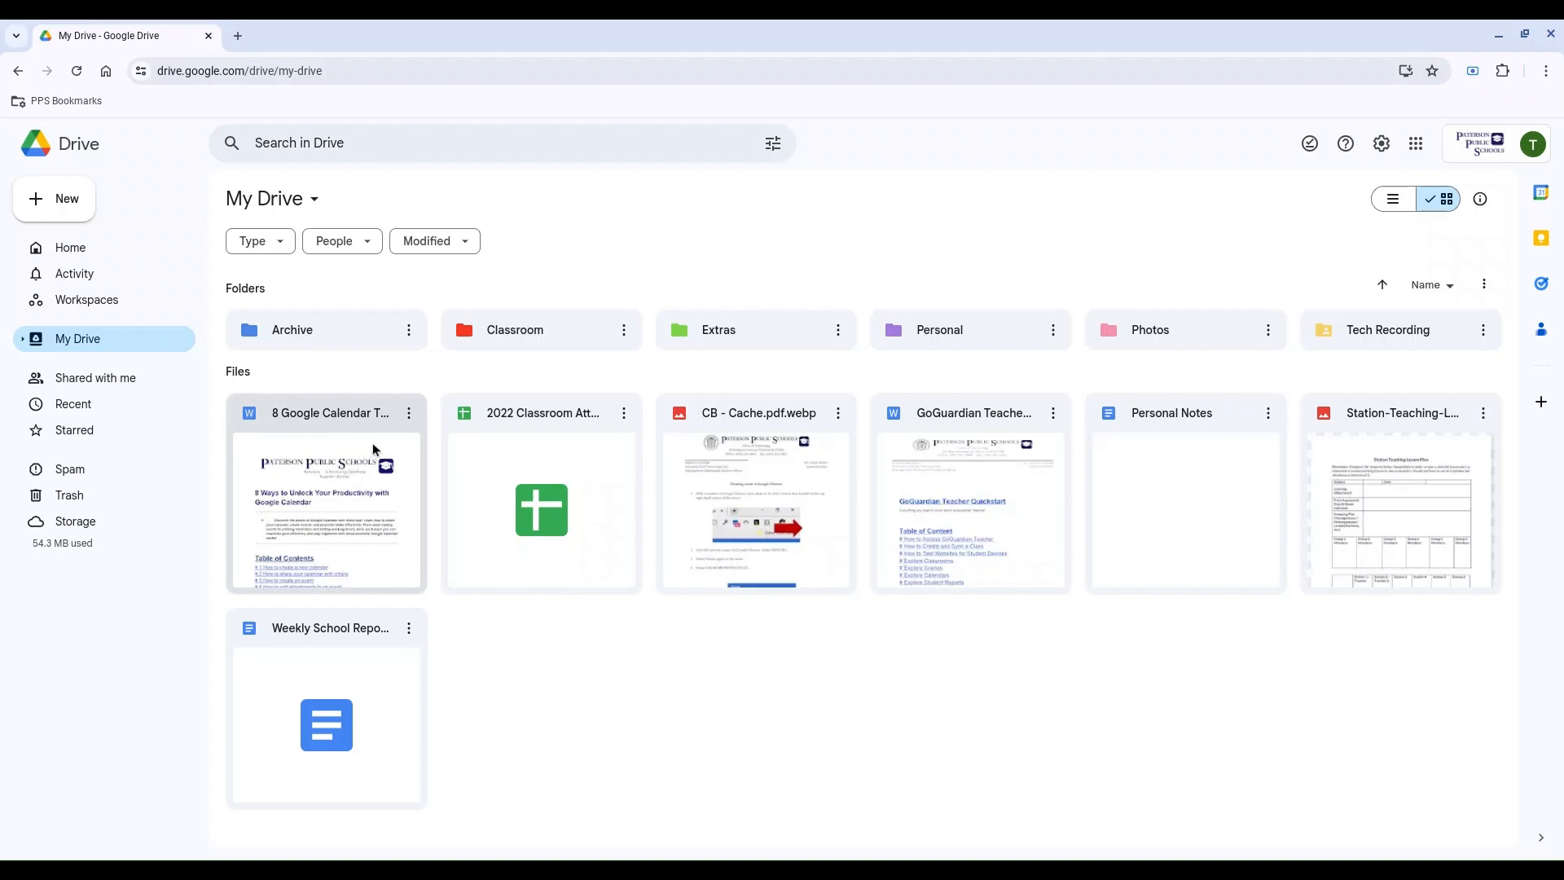
Step: Open sharing for 8 Google Calendar Tips for Productivity.docx and add a colleague as recipient by e-mail
left_click(409, 416)
mouse_move(490, 572)
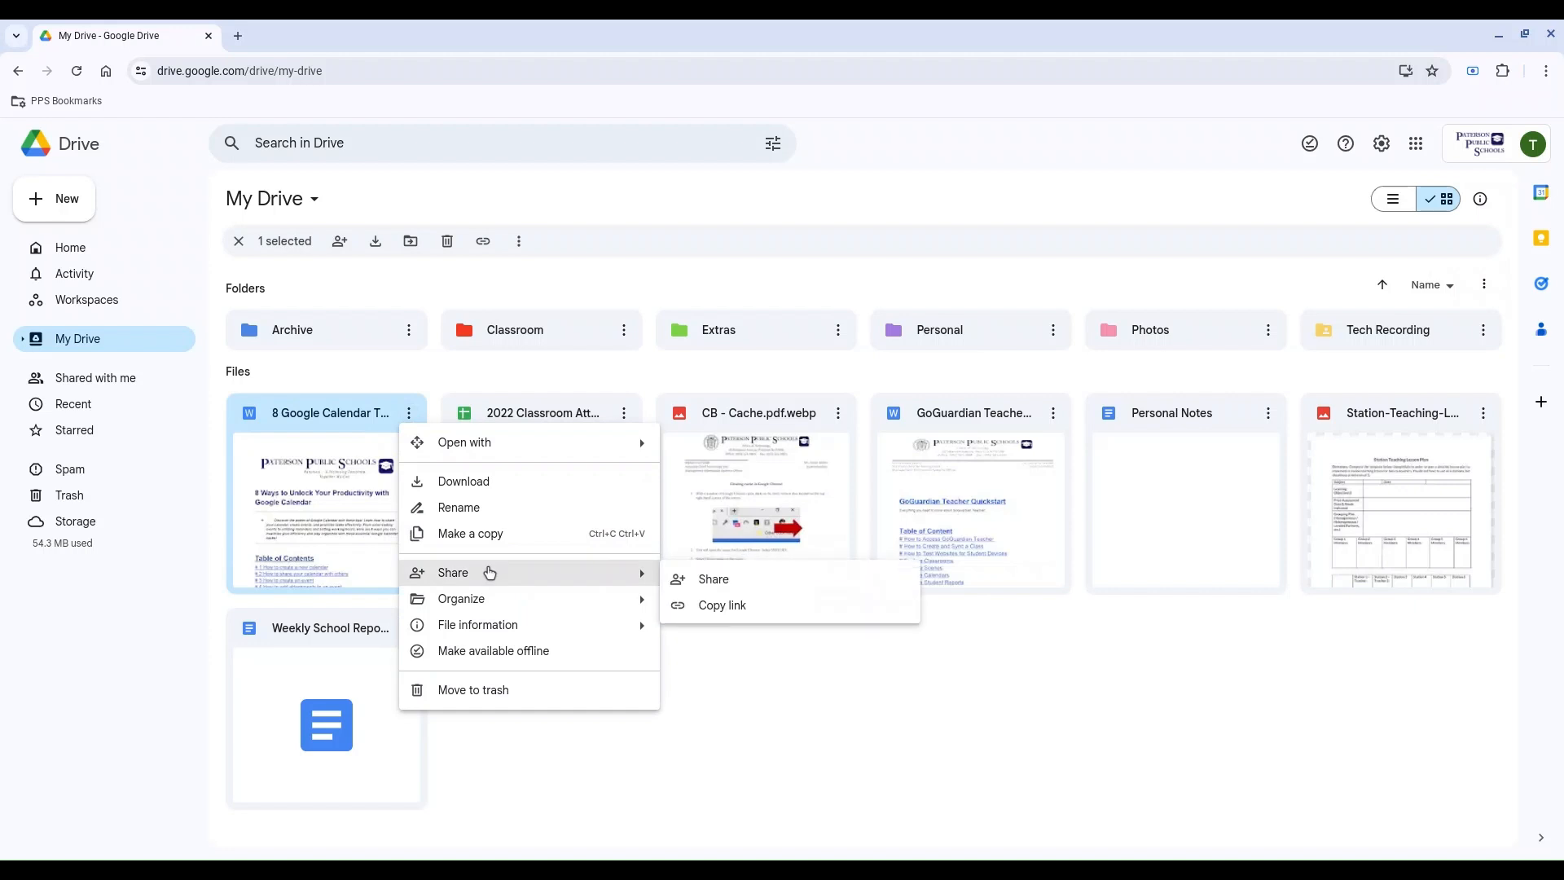
left_click(689, 579)
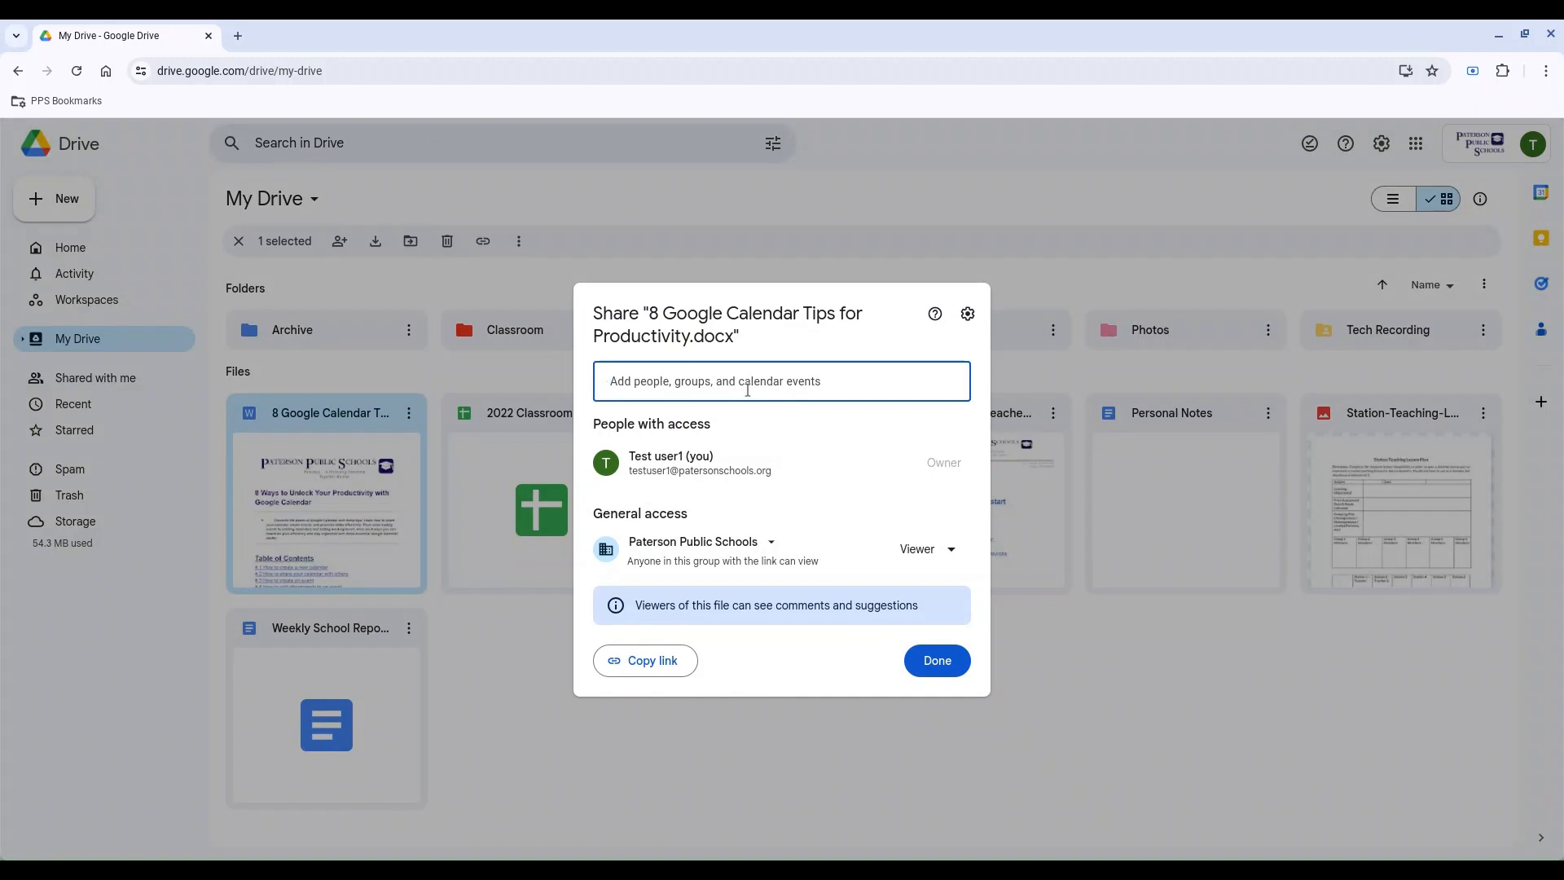
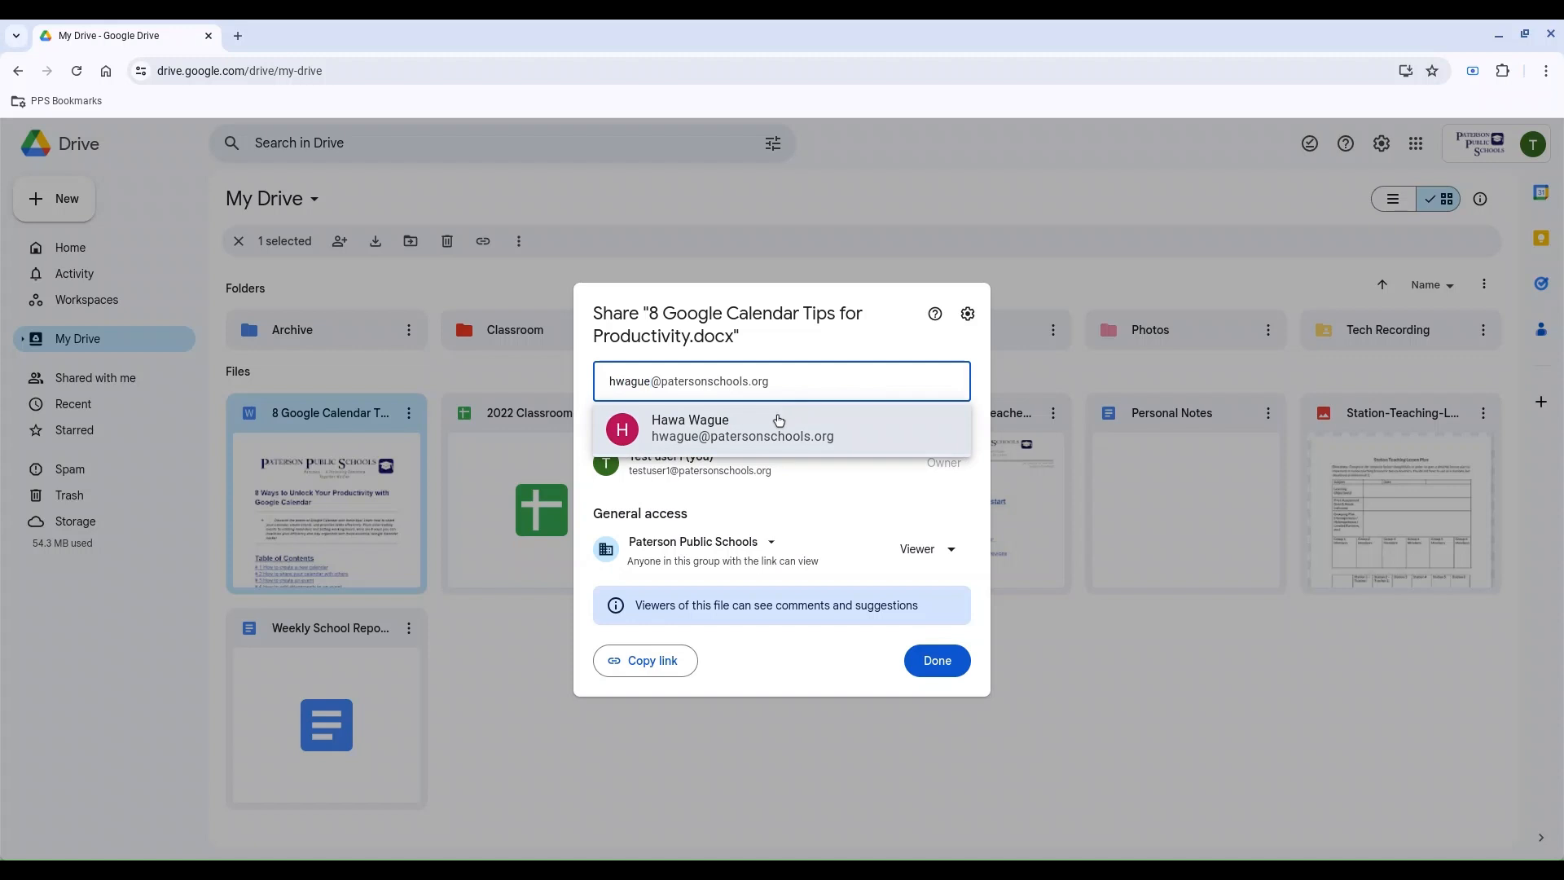
left_click(780, 421)
left_click(705, 489)
left_click(827, 461)
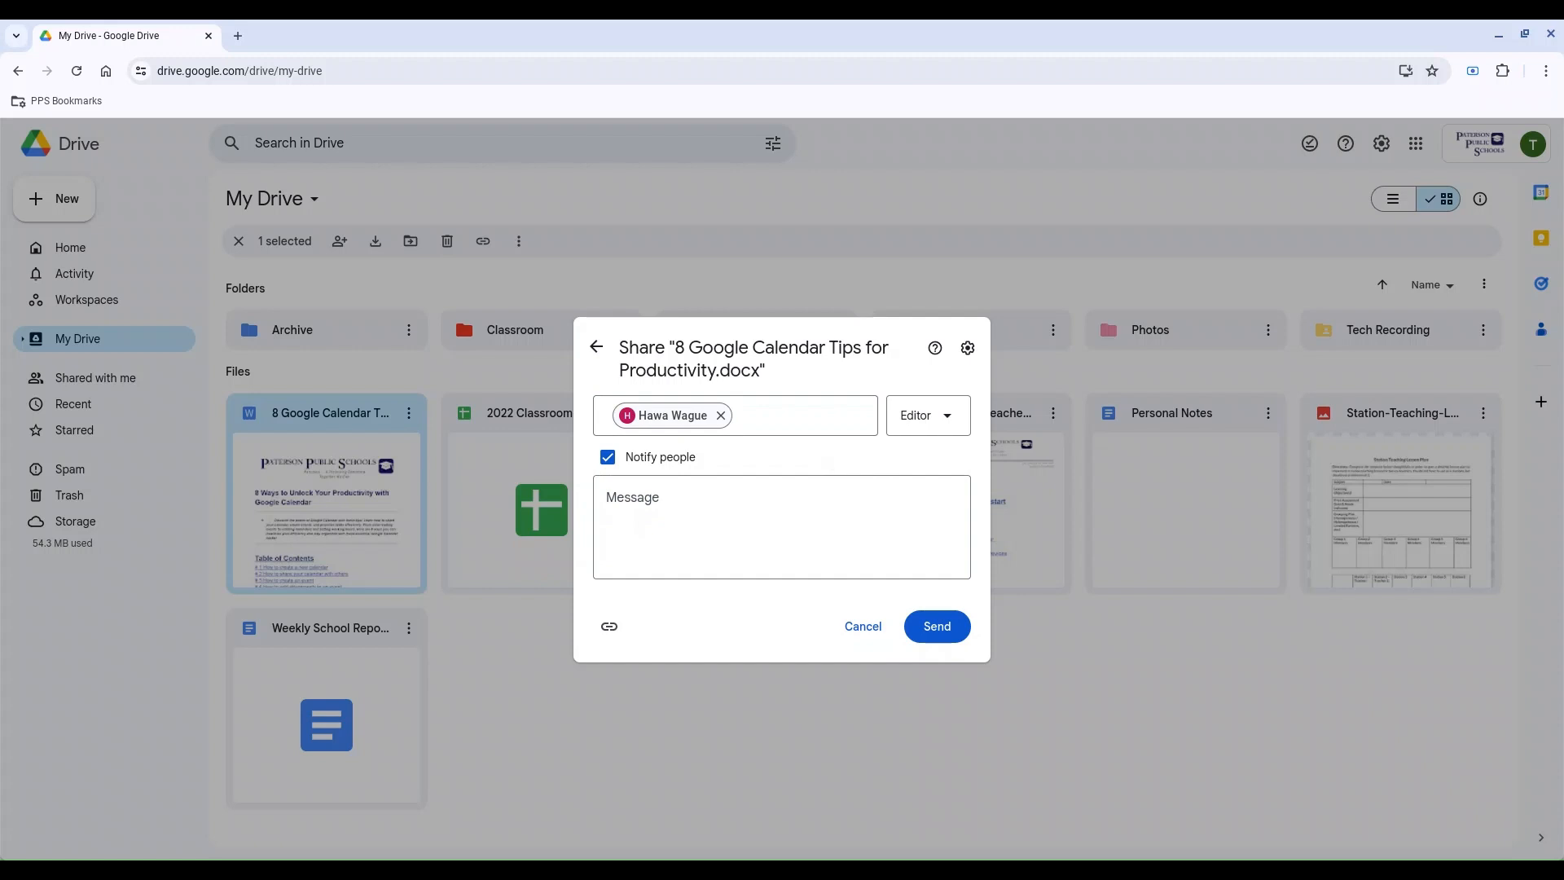
Step: Add an access expiration for the recipient and remove it again
left_click(947, 418)
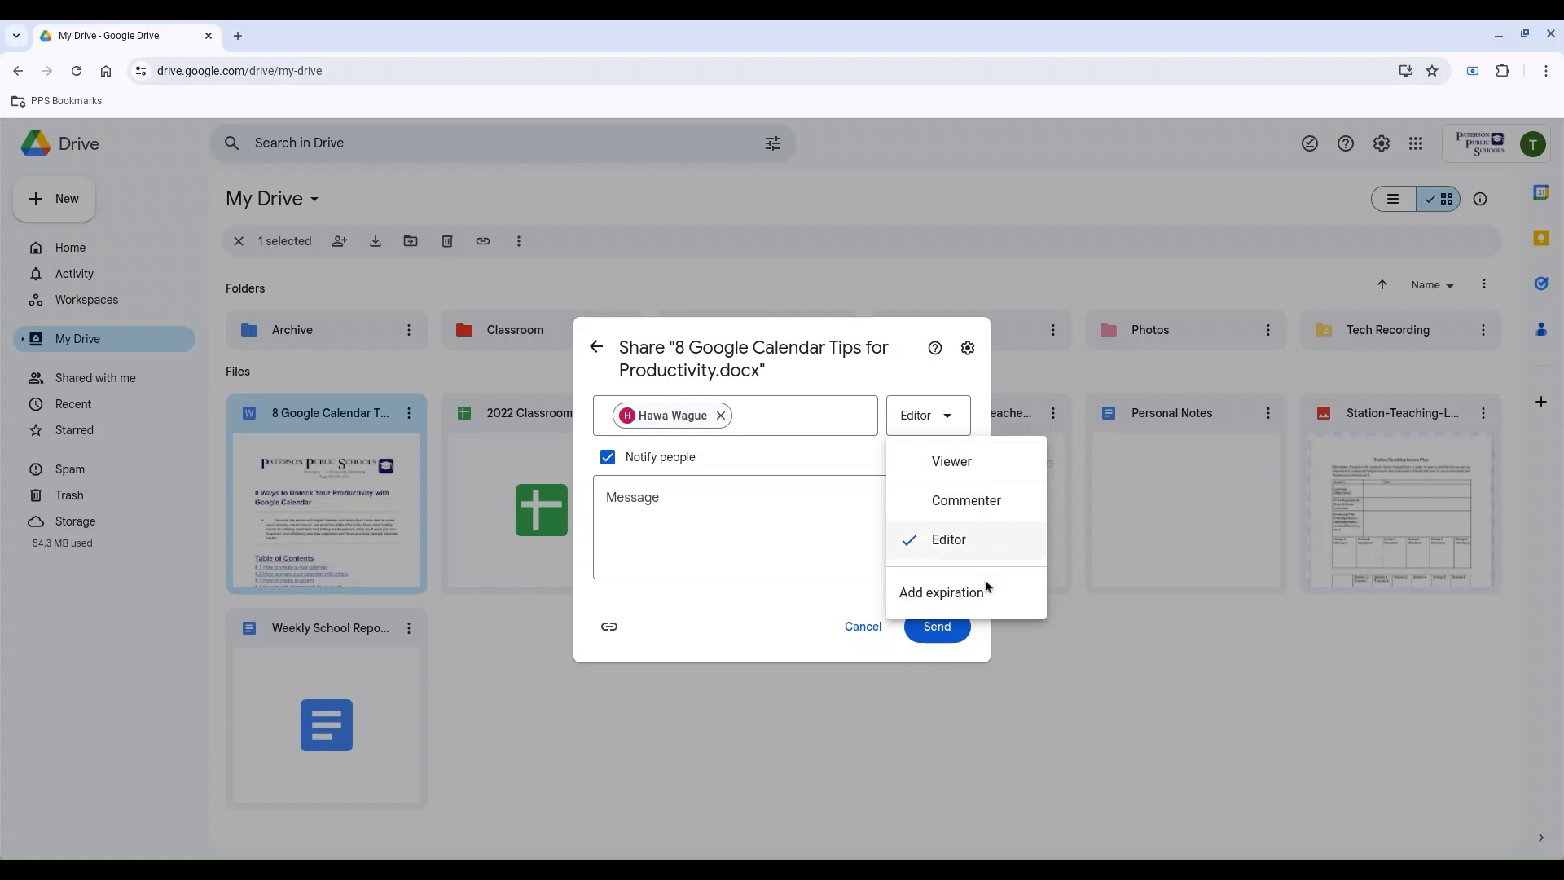
left_click(980, 603)
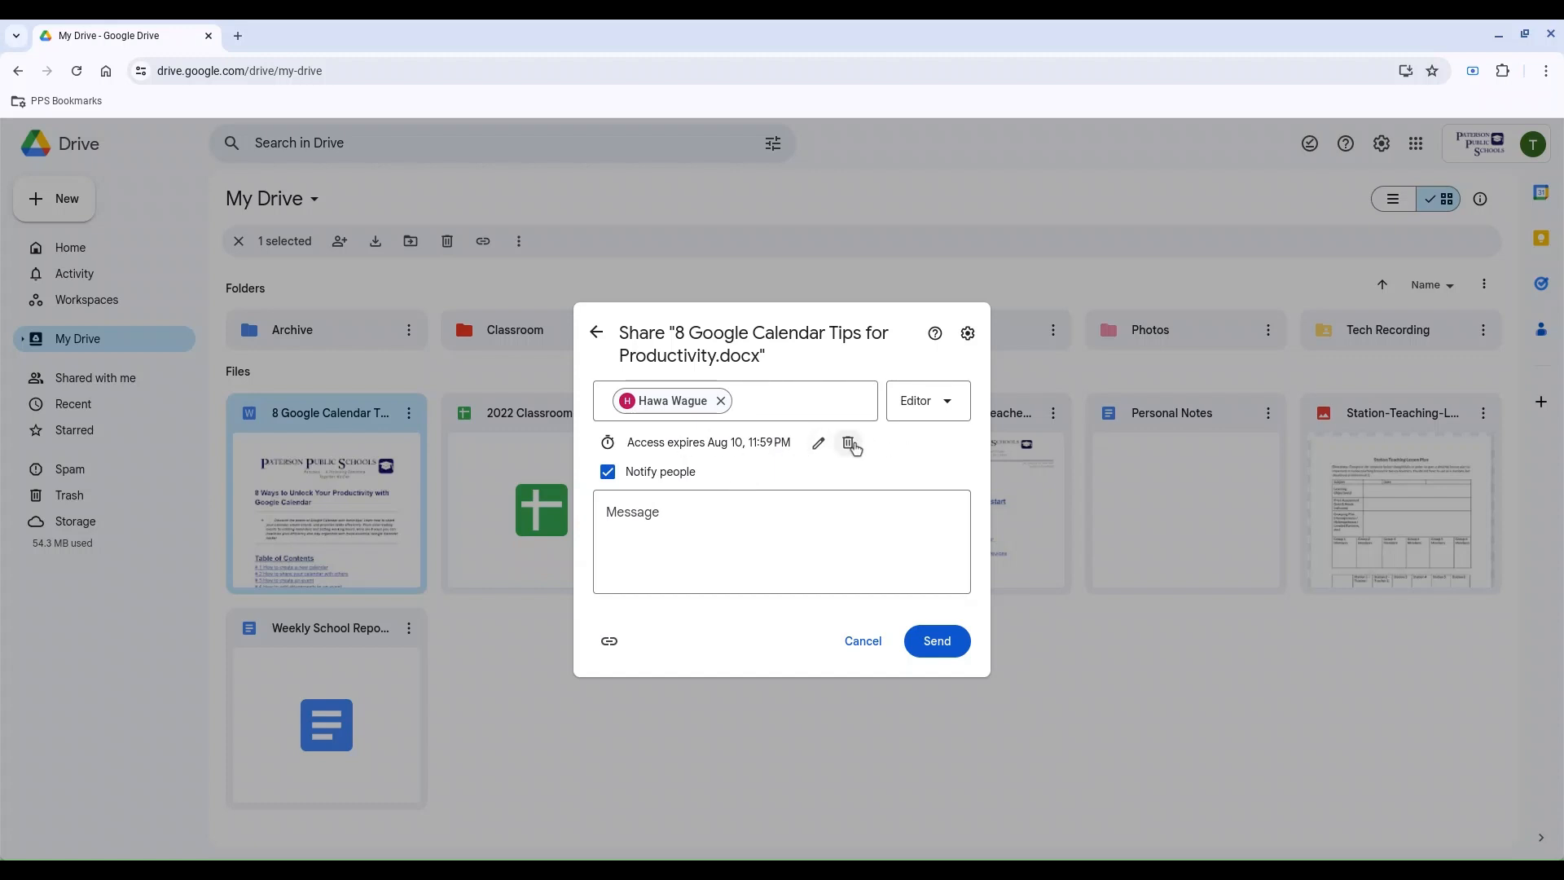
left_click(848, 443)
Step: Write the message "Hello" for the recipient, send the share invitation and clear the file selection
left_click(755, 506)
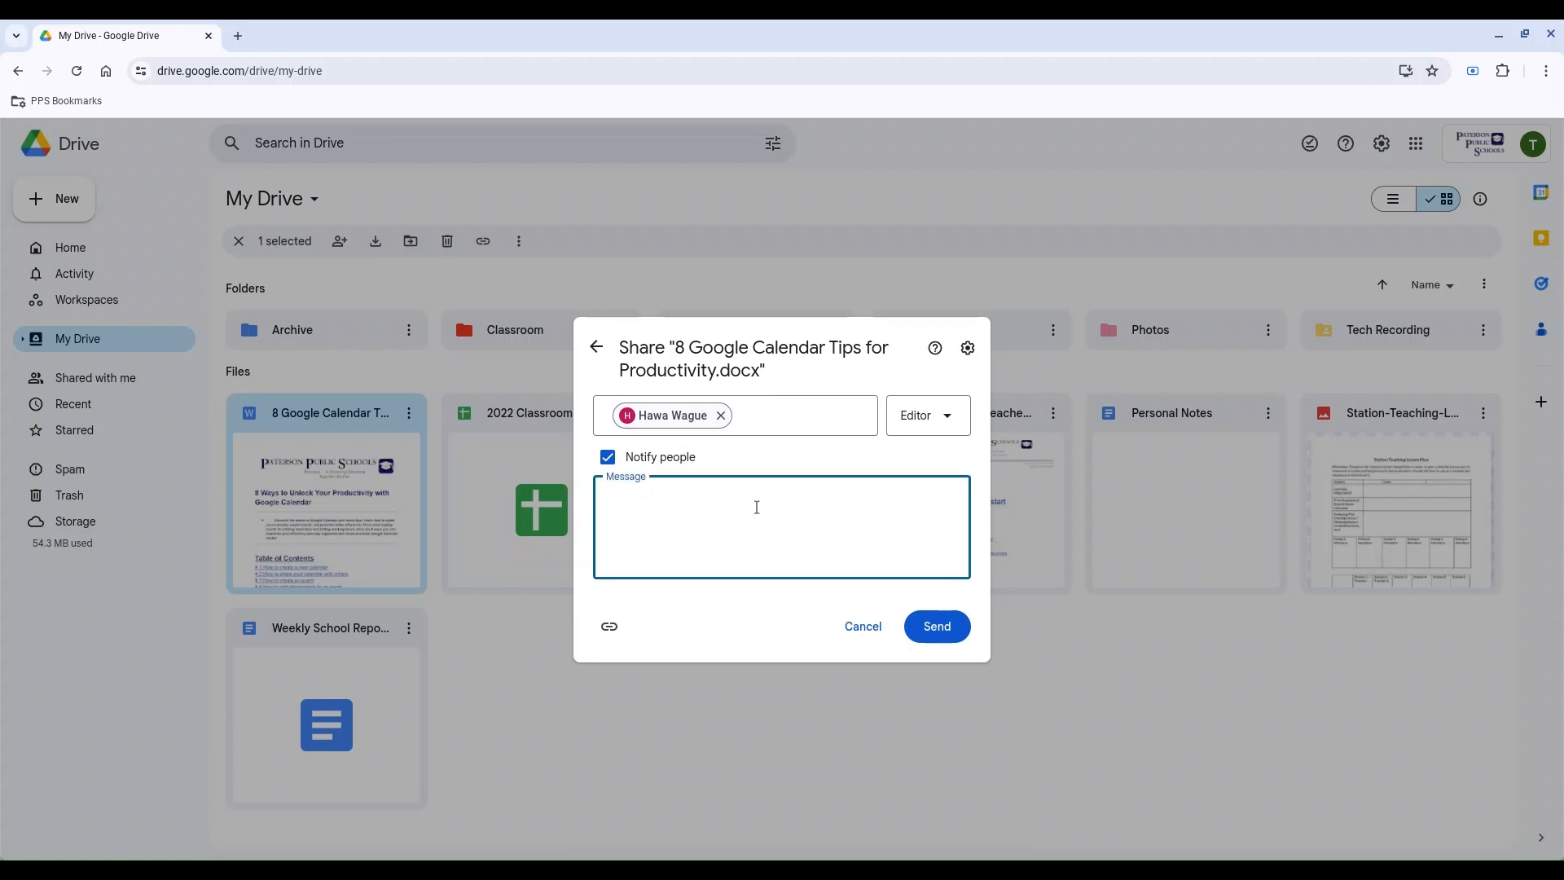
type("Hello")
left_click(941, 641)
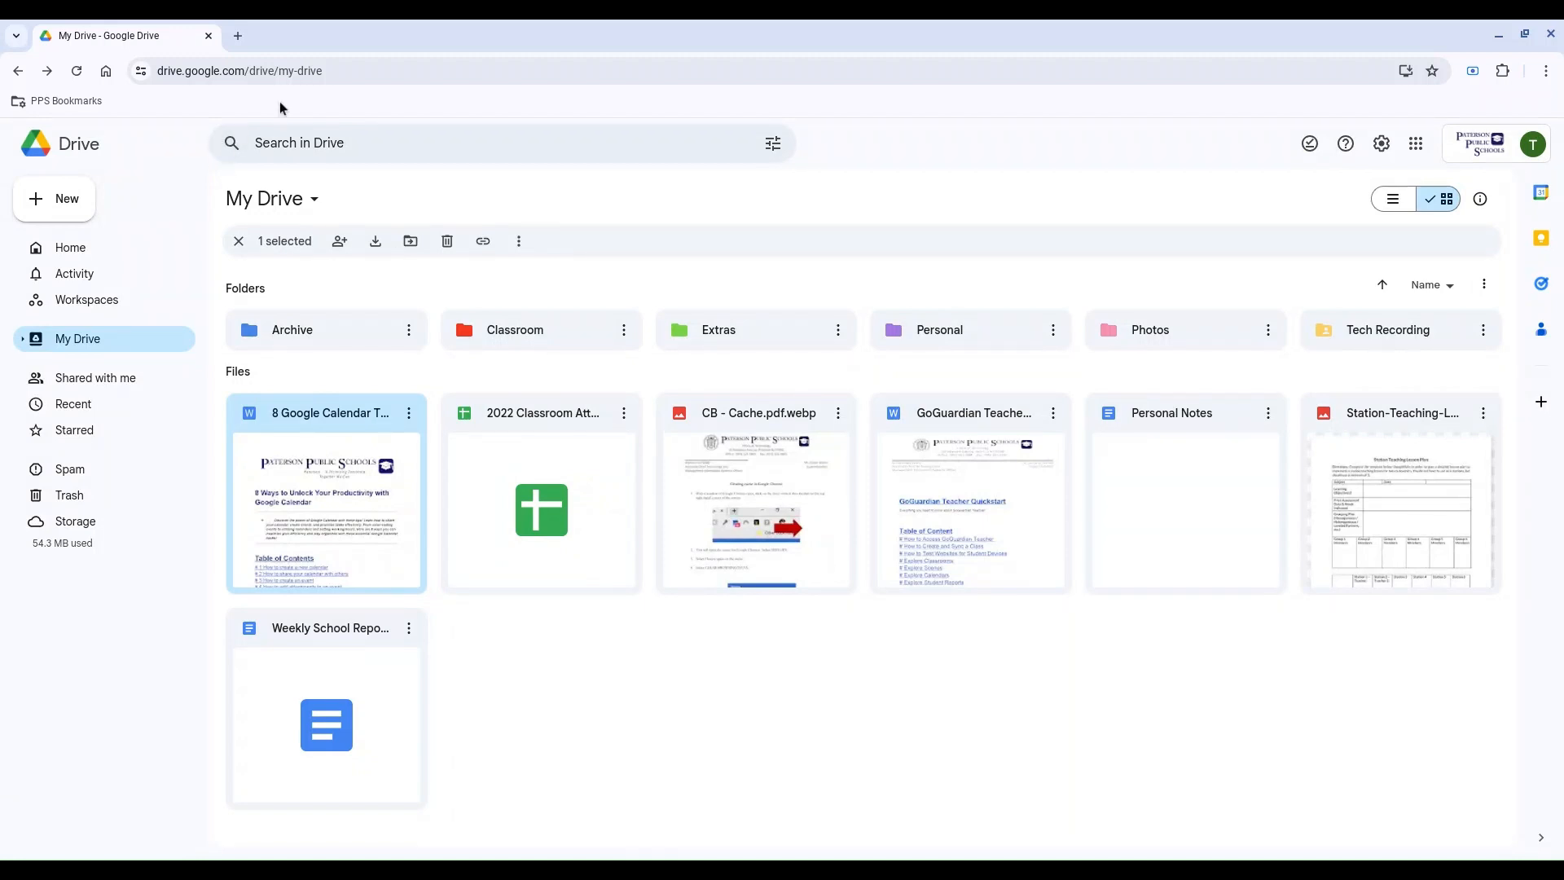
left_click(568, 671)
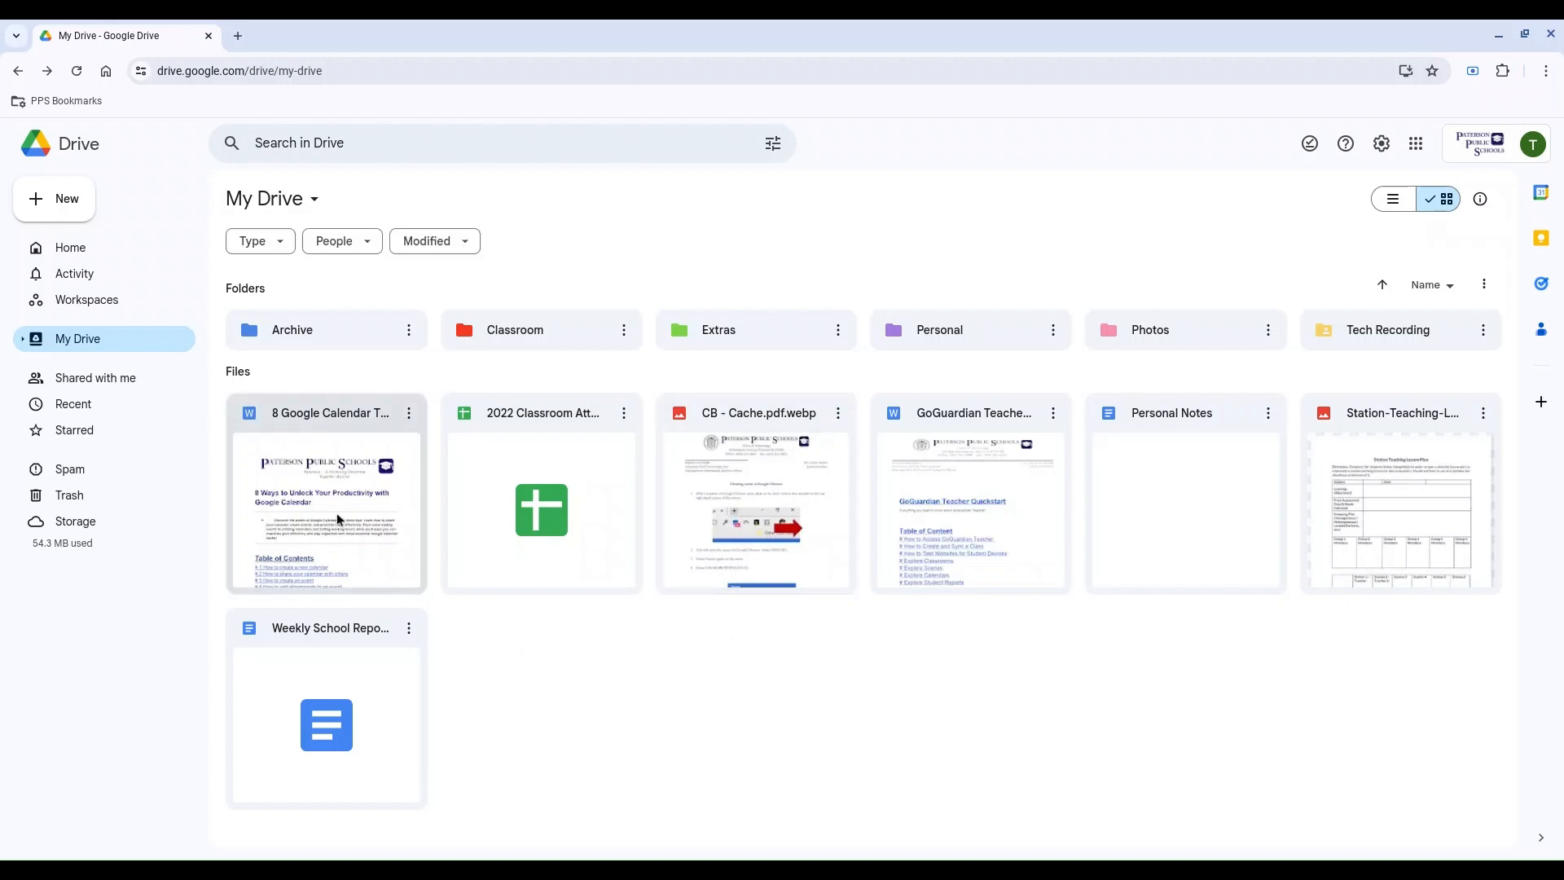
Step: View the files under Shared with me in list layout, switch back to grid layout and return to My Drive
left_click(92, 383)
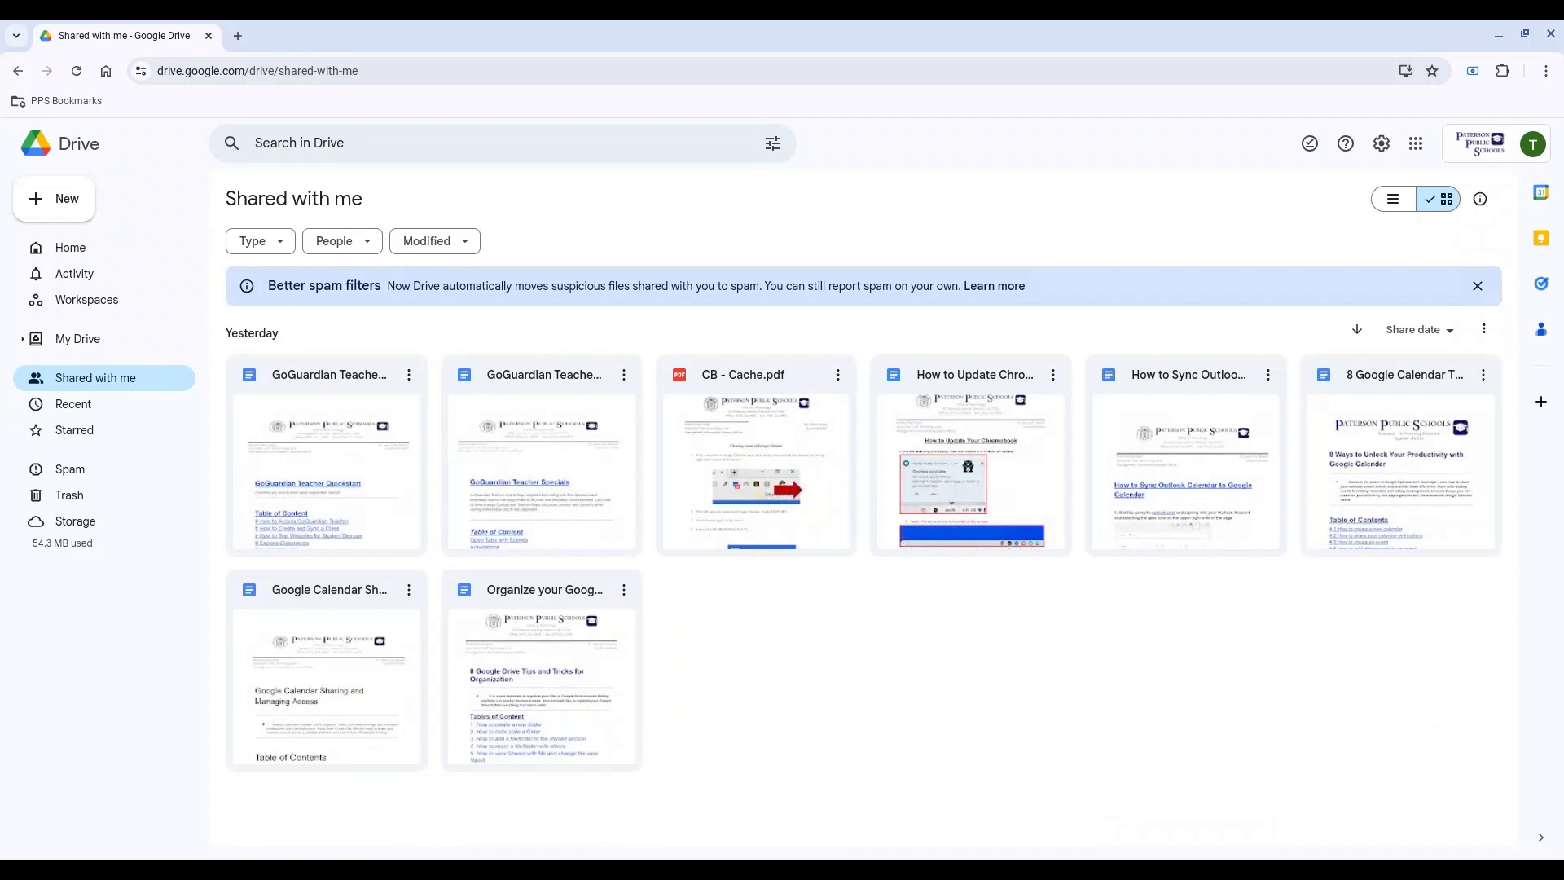
left_click(1393, 200)
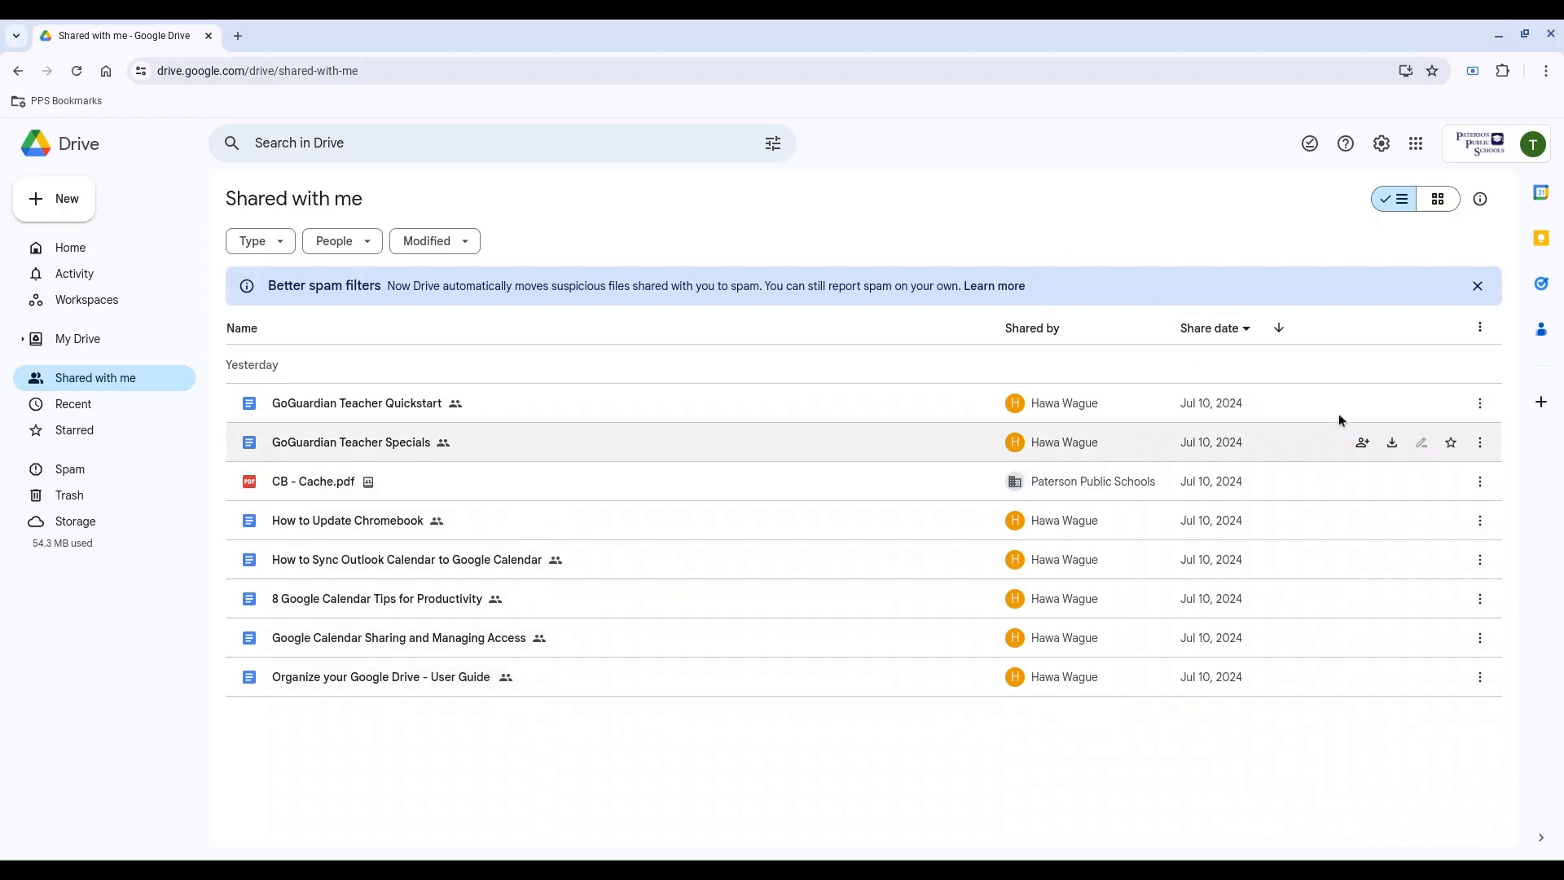
left_click(1433, 203)
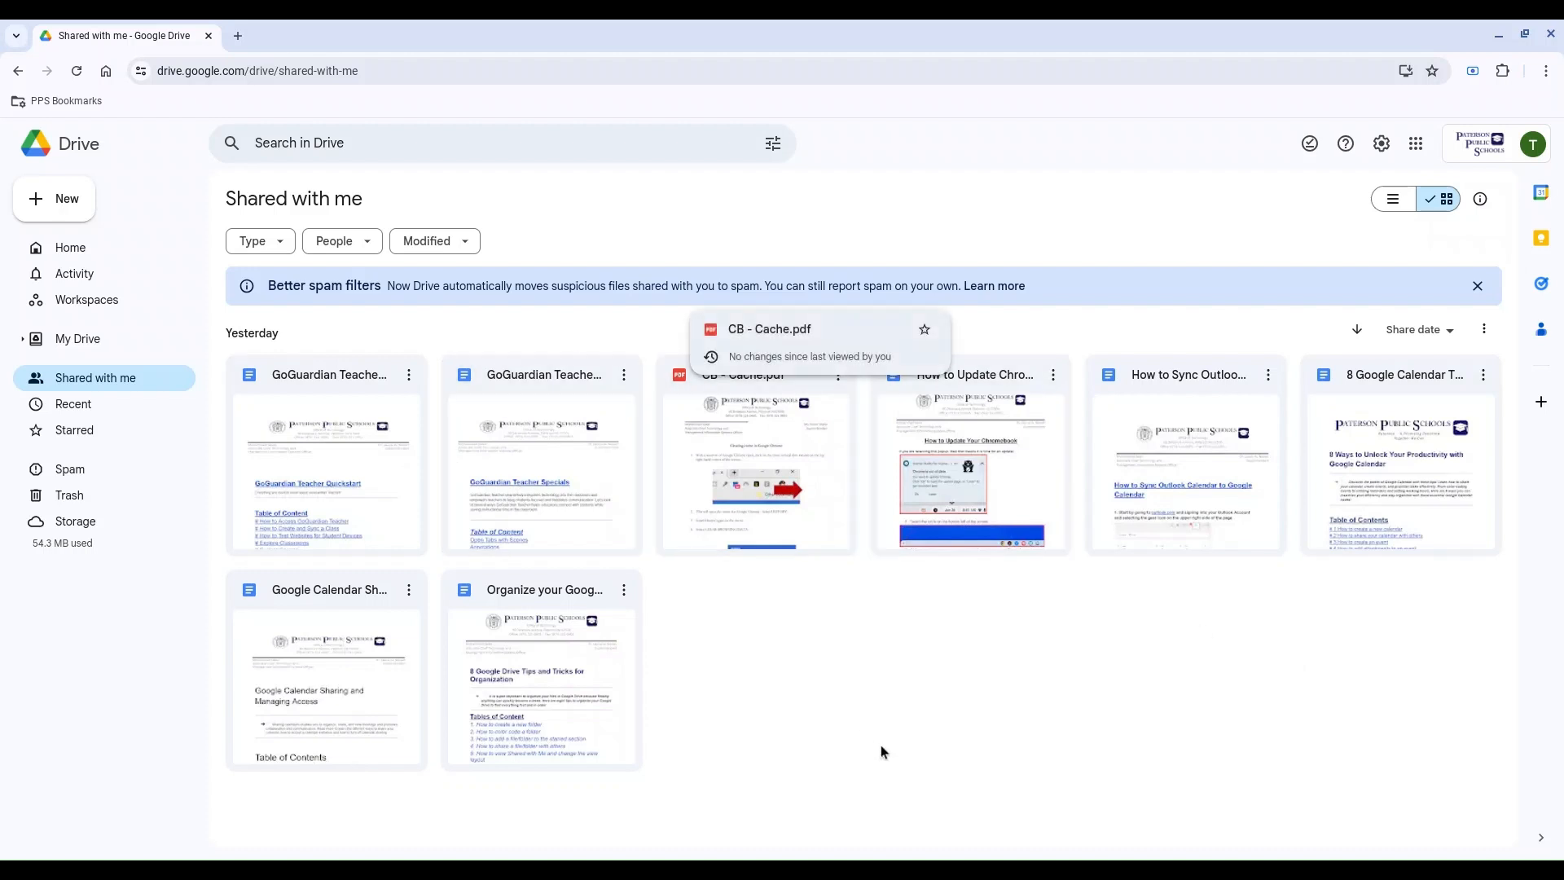
left_click(95, 349)
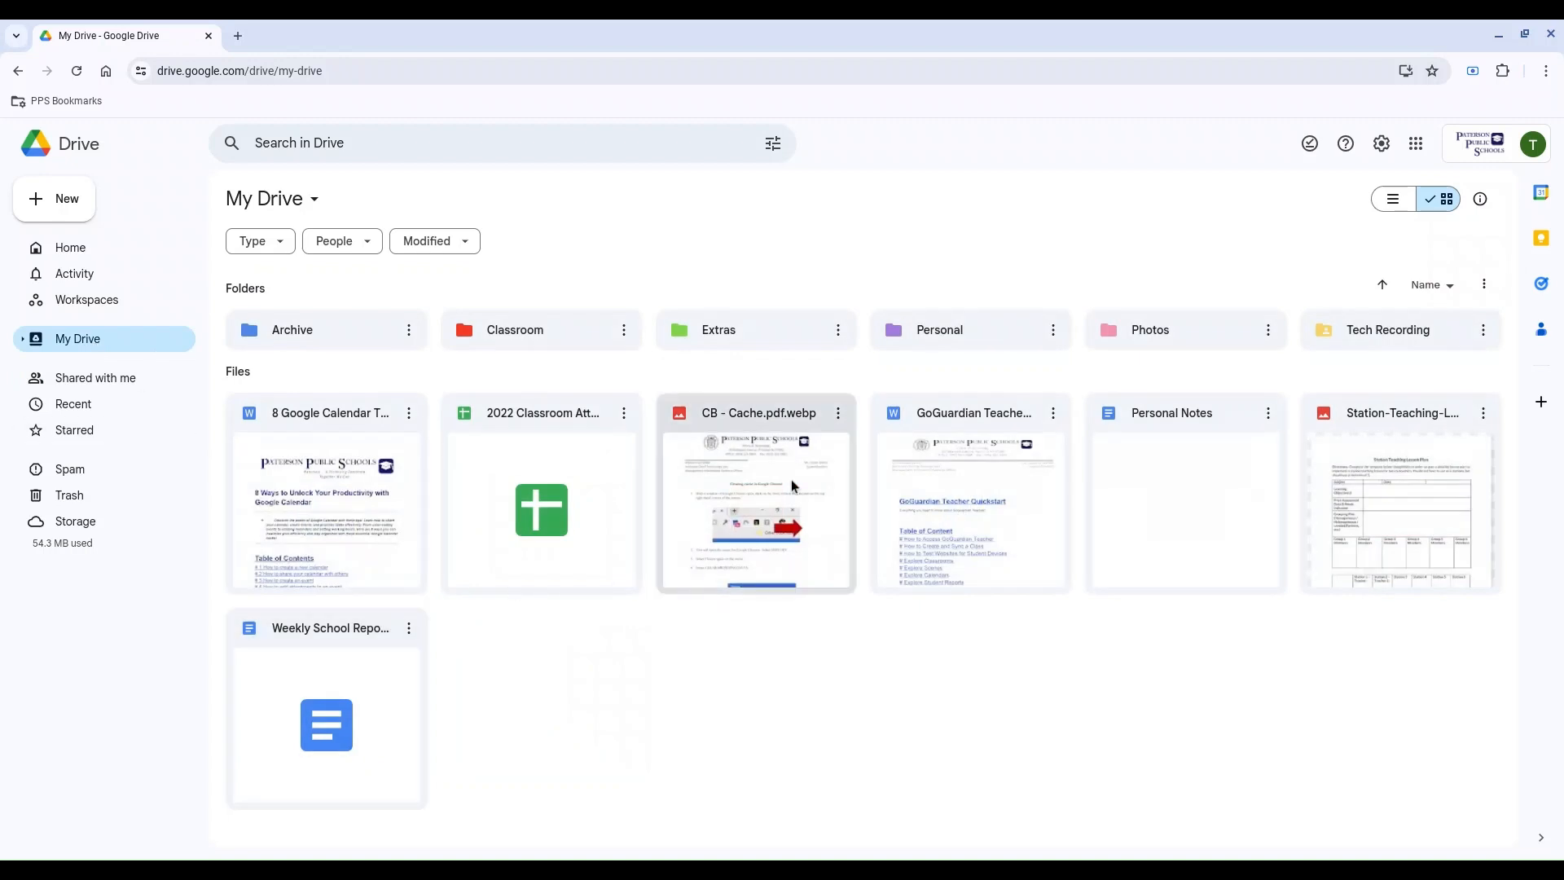
Step: Move the file CB - Cache.pdf.webp to the trash and view the trashed items
left_click(843, 423)
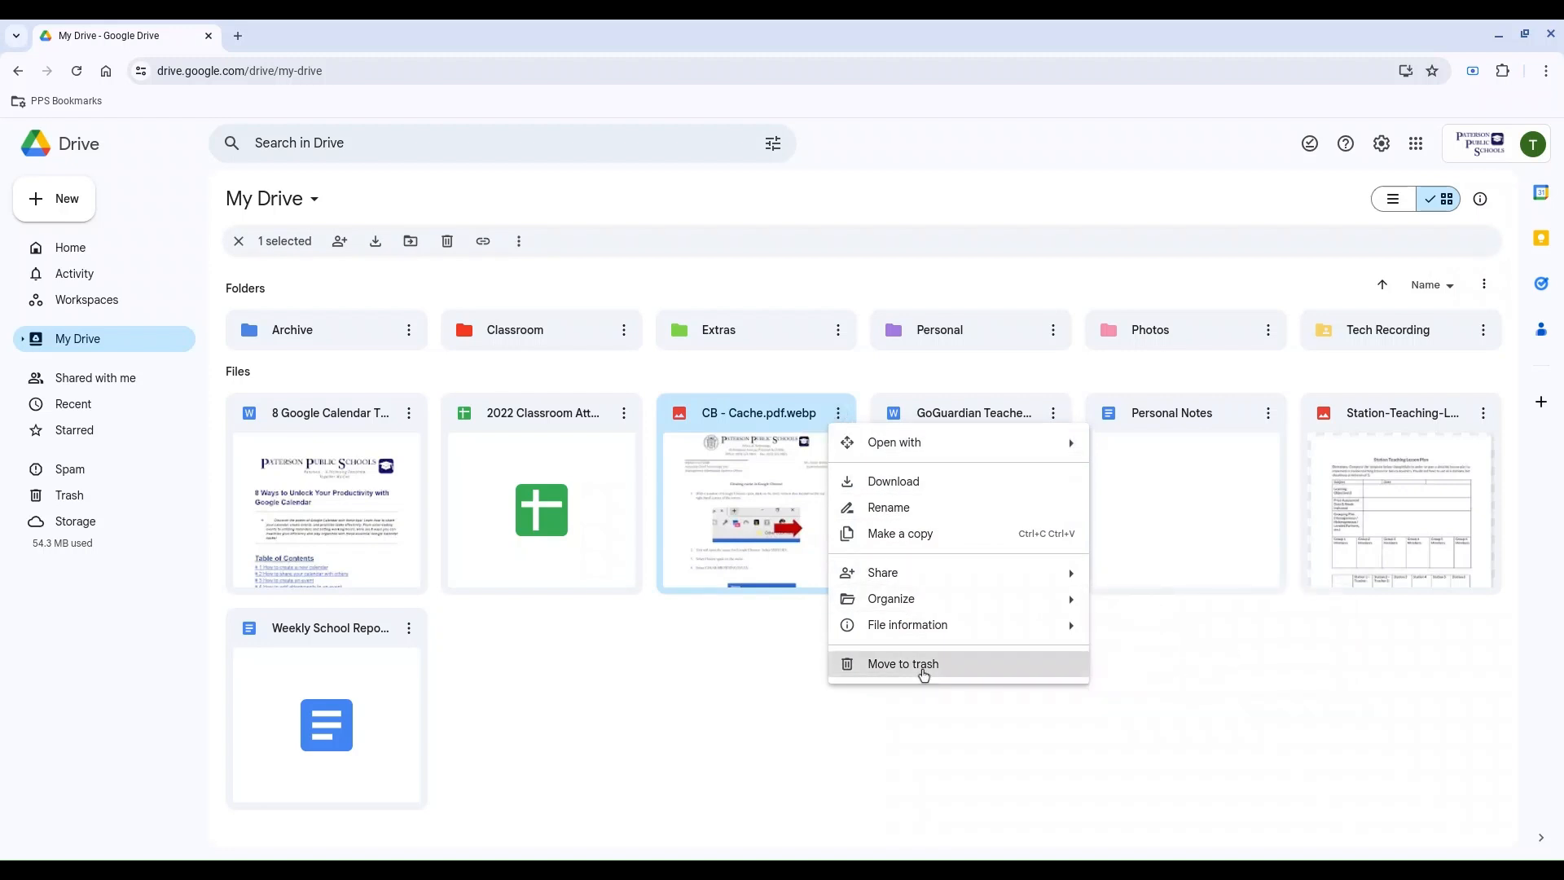
left_click(922, 666)
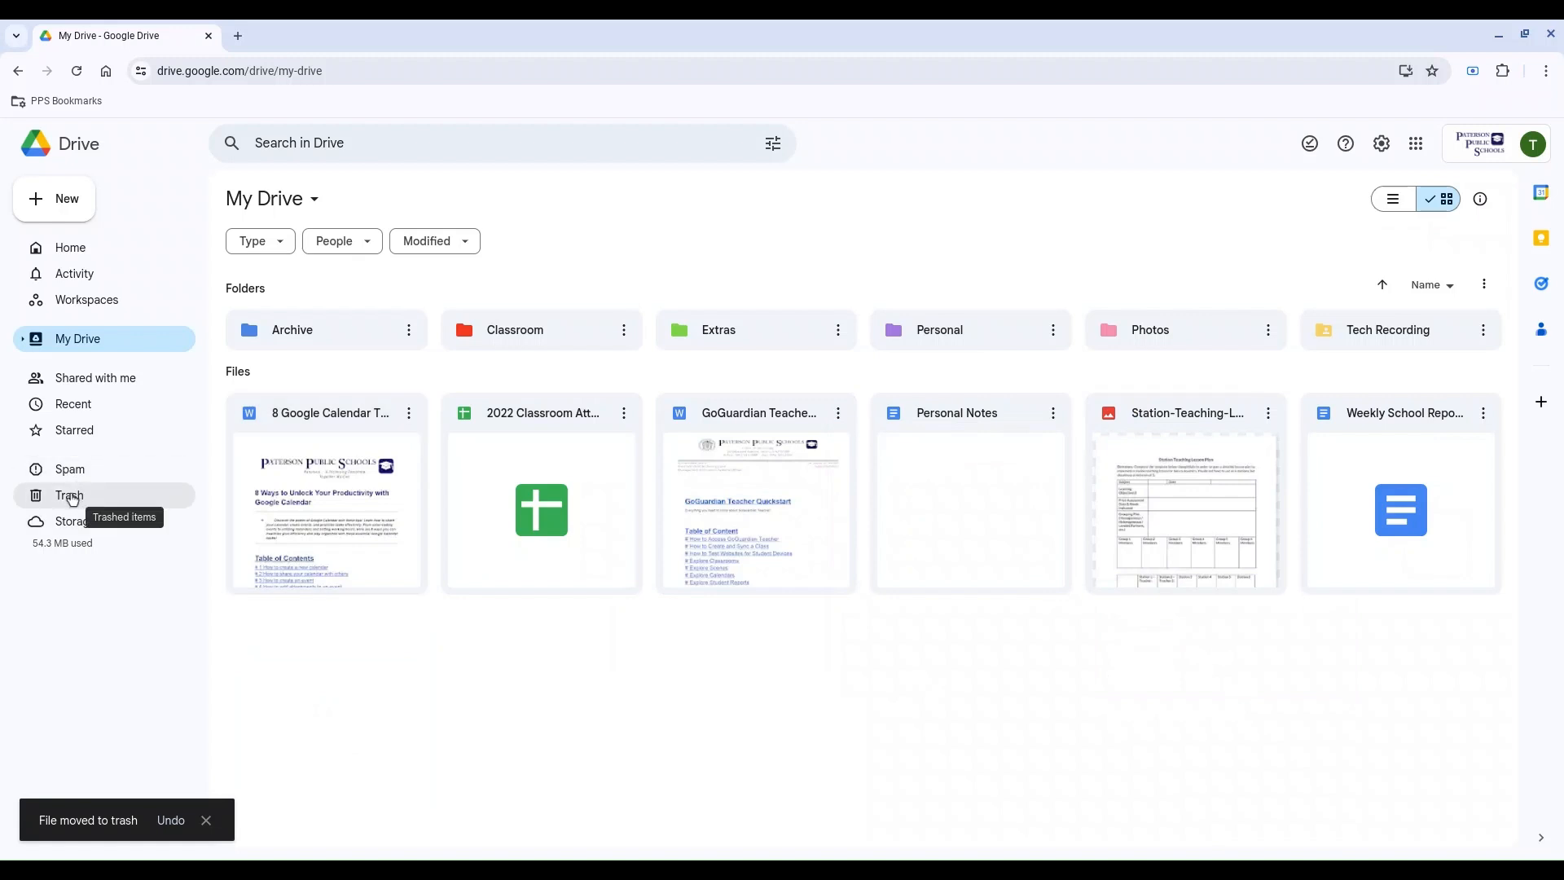
left_click(114, 499)
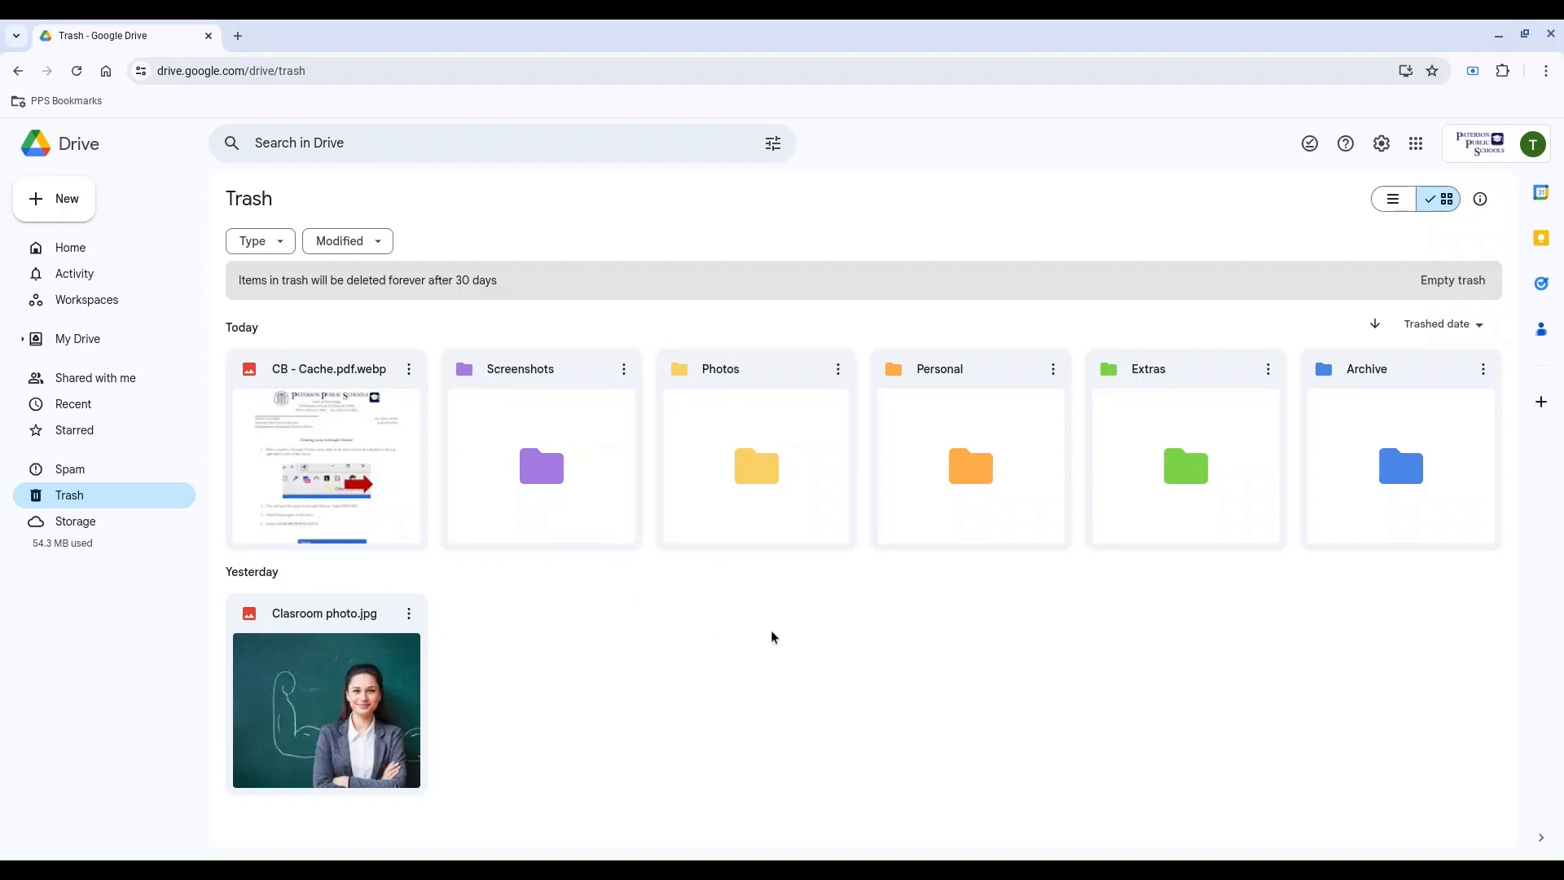
Step: Move the 2022 Classroom Attendance file from My Drive into the Archive folder
left_click(114, 348)
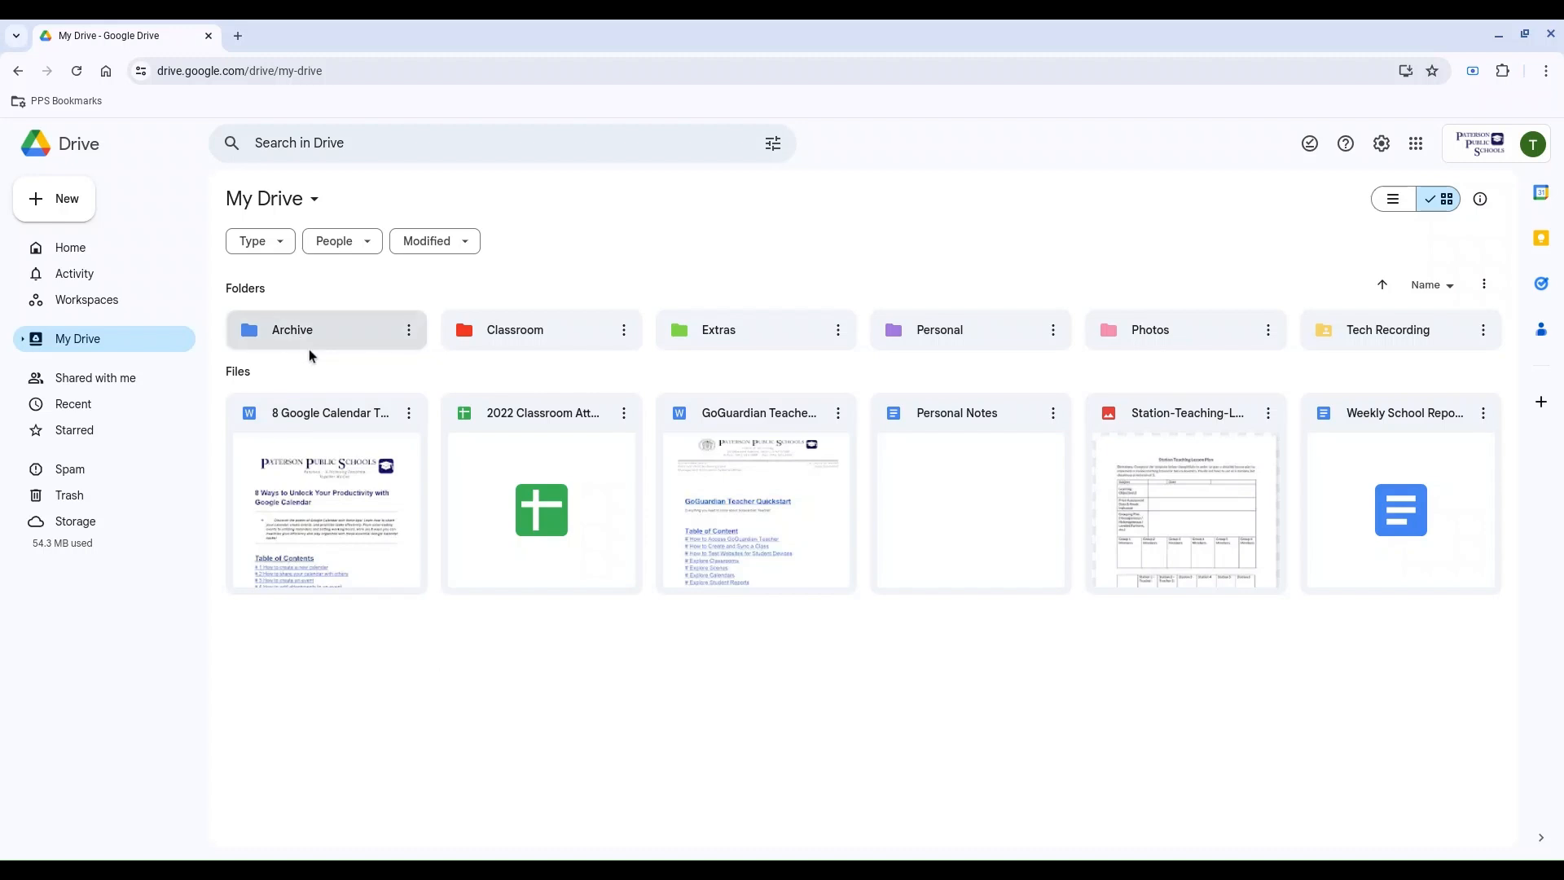
left_click_drag(531, 532, 309, 331)
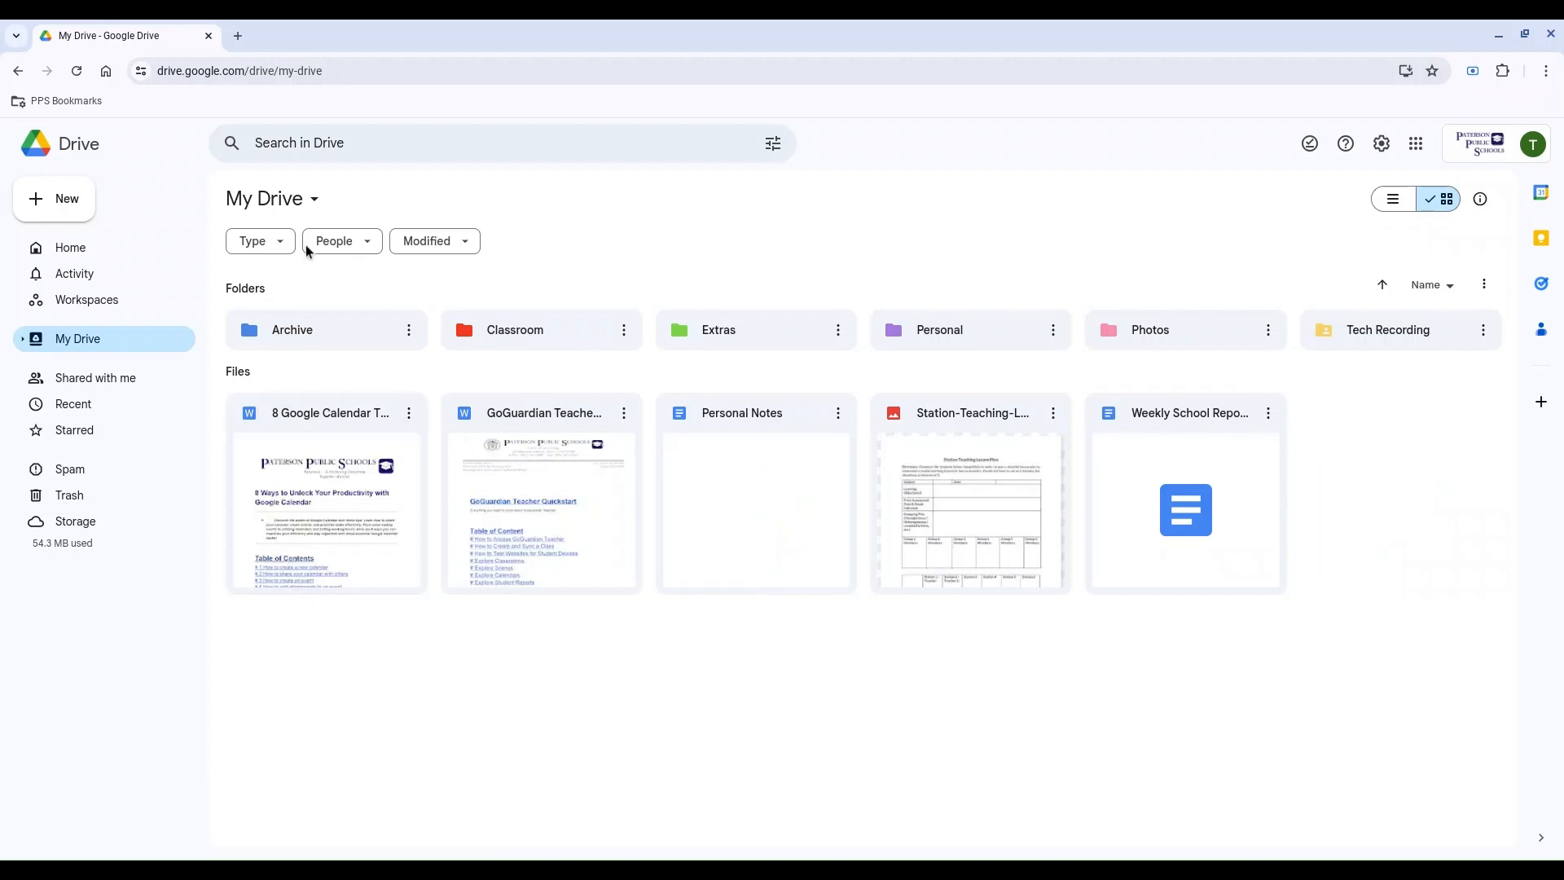
Step: Enter "Google" as the Drive search term and open the advanced search options
left_click(319, 145)
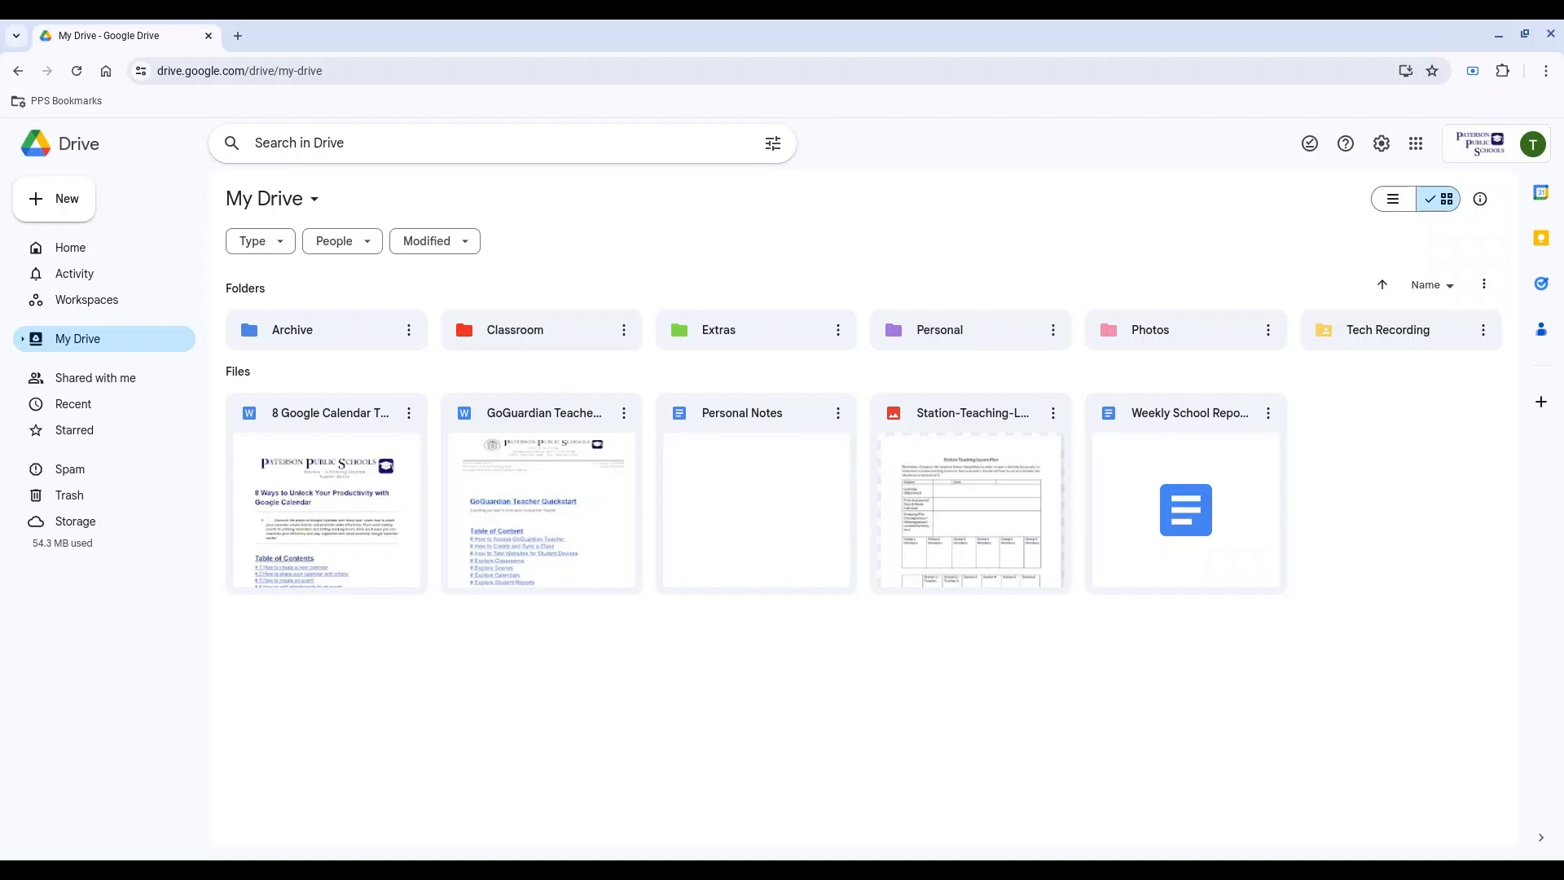
type("Go")
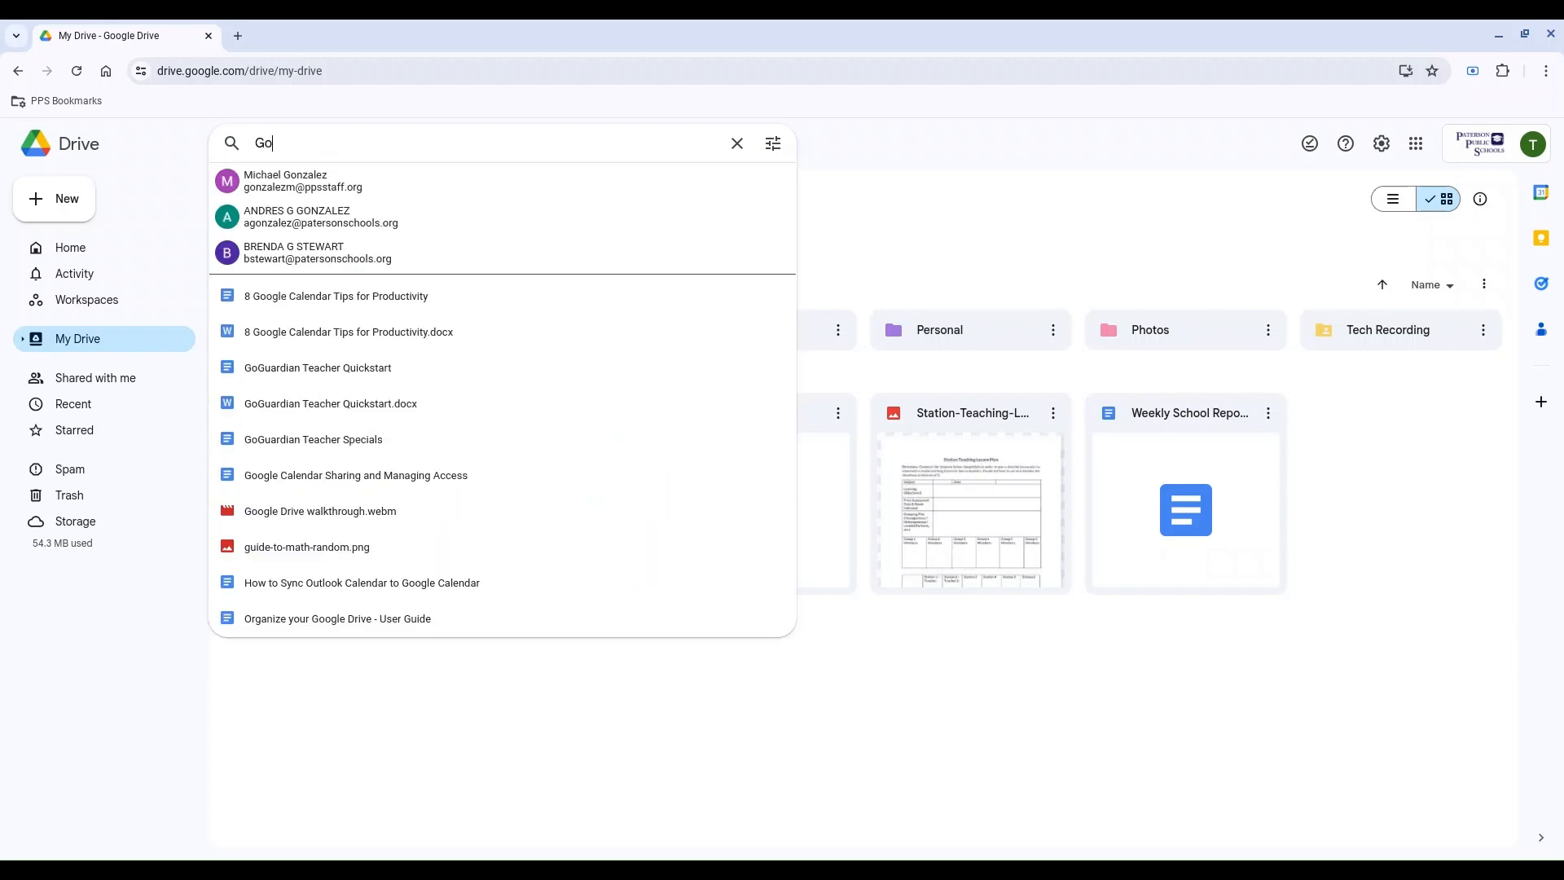
type("ogle")
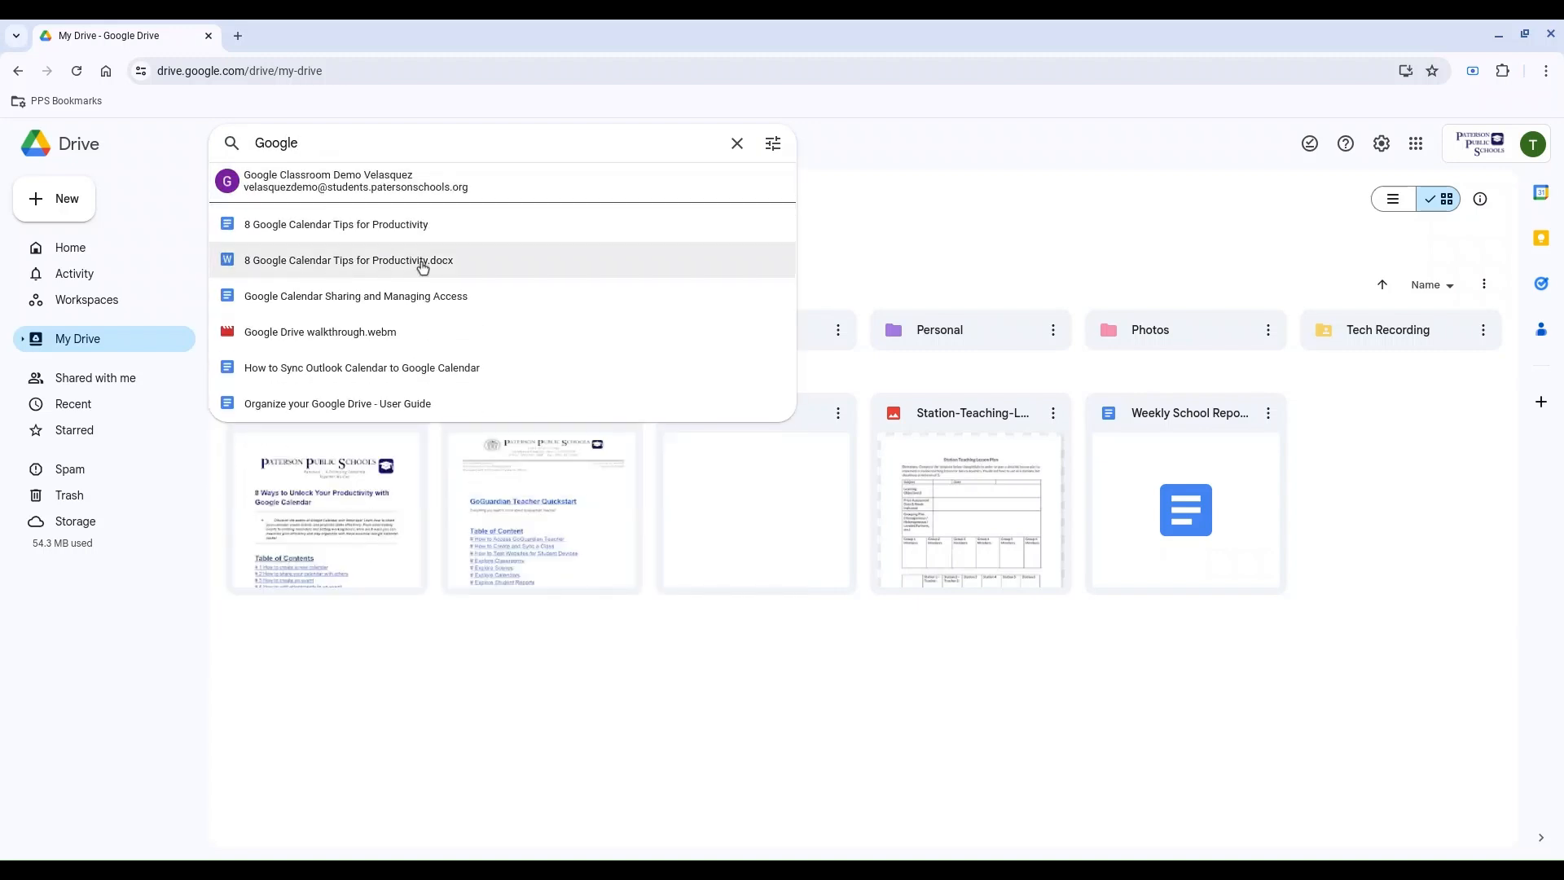
left_click(779, 157)
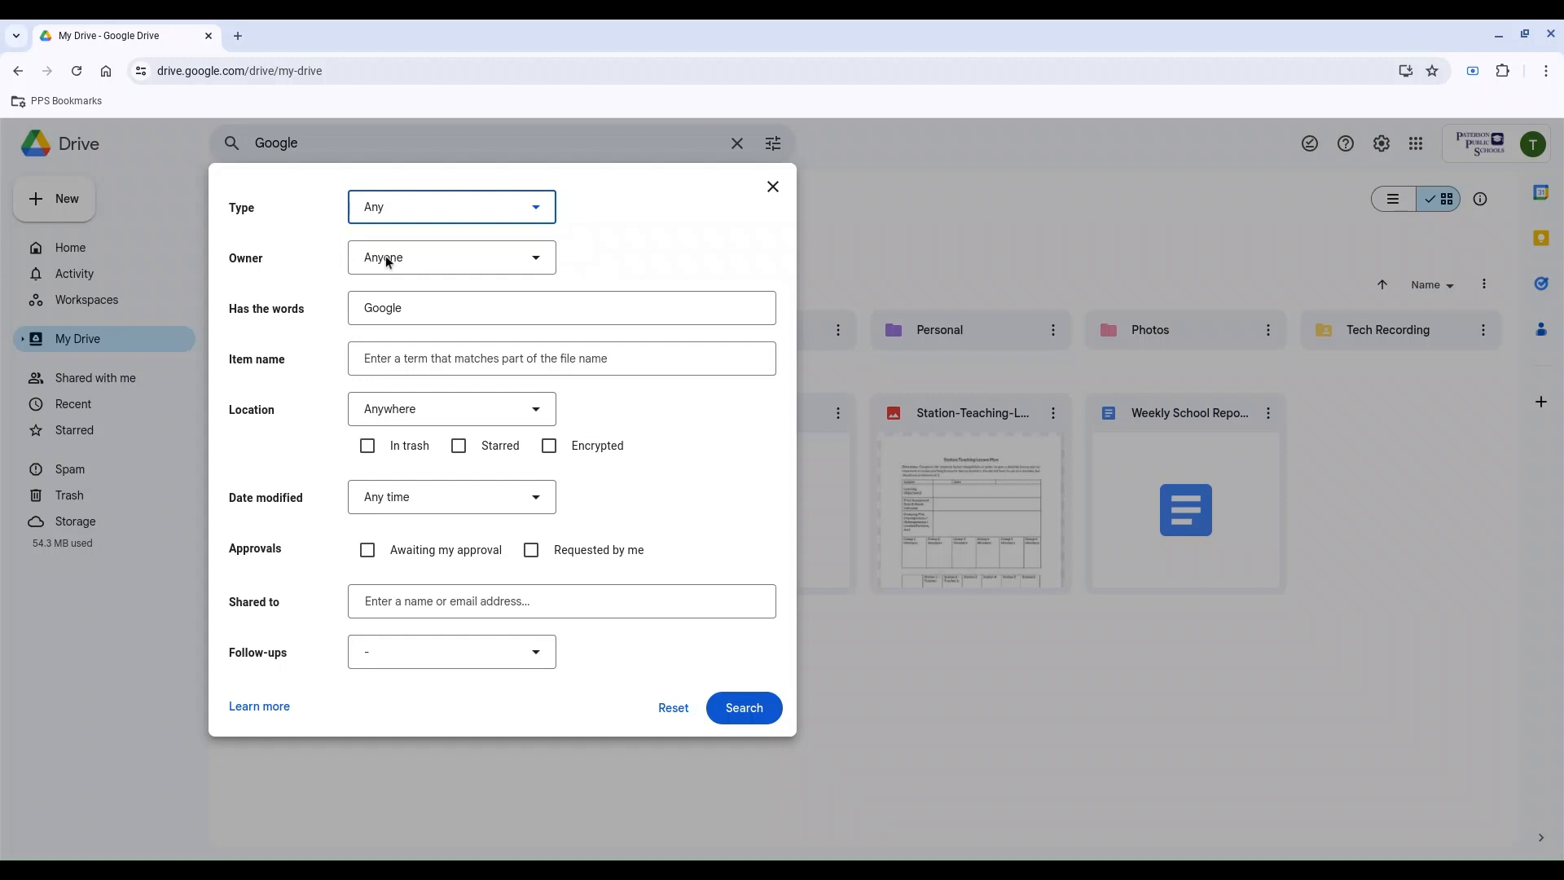
Step: Limit the search to type Documents and owner Not owned by me, run it, and return to Home
left_click(483, 212)
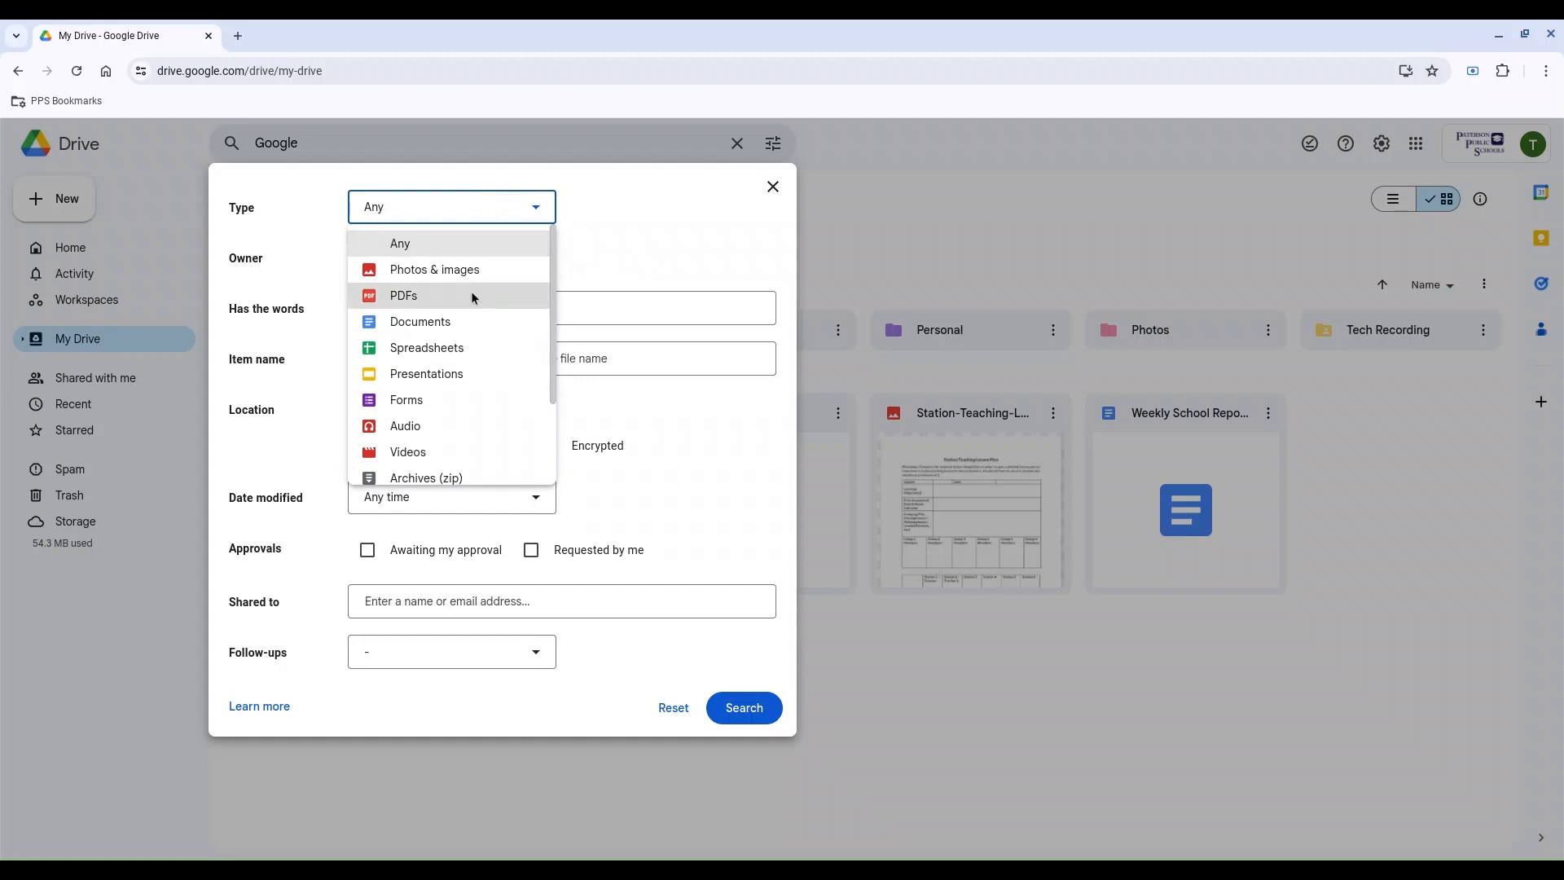
left_click(462, 322)
left_click(612, 258)
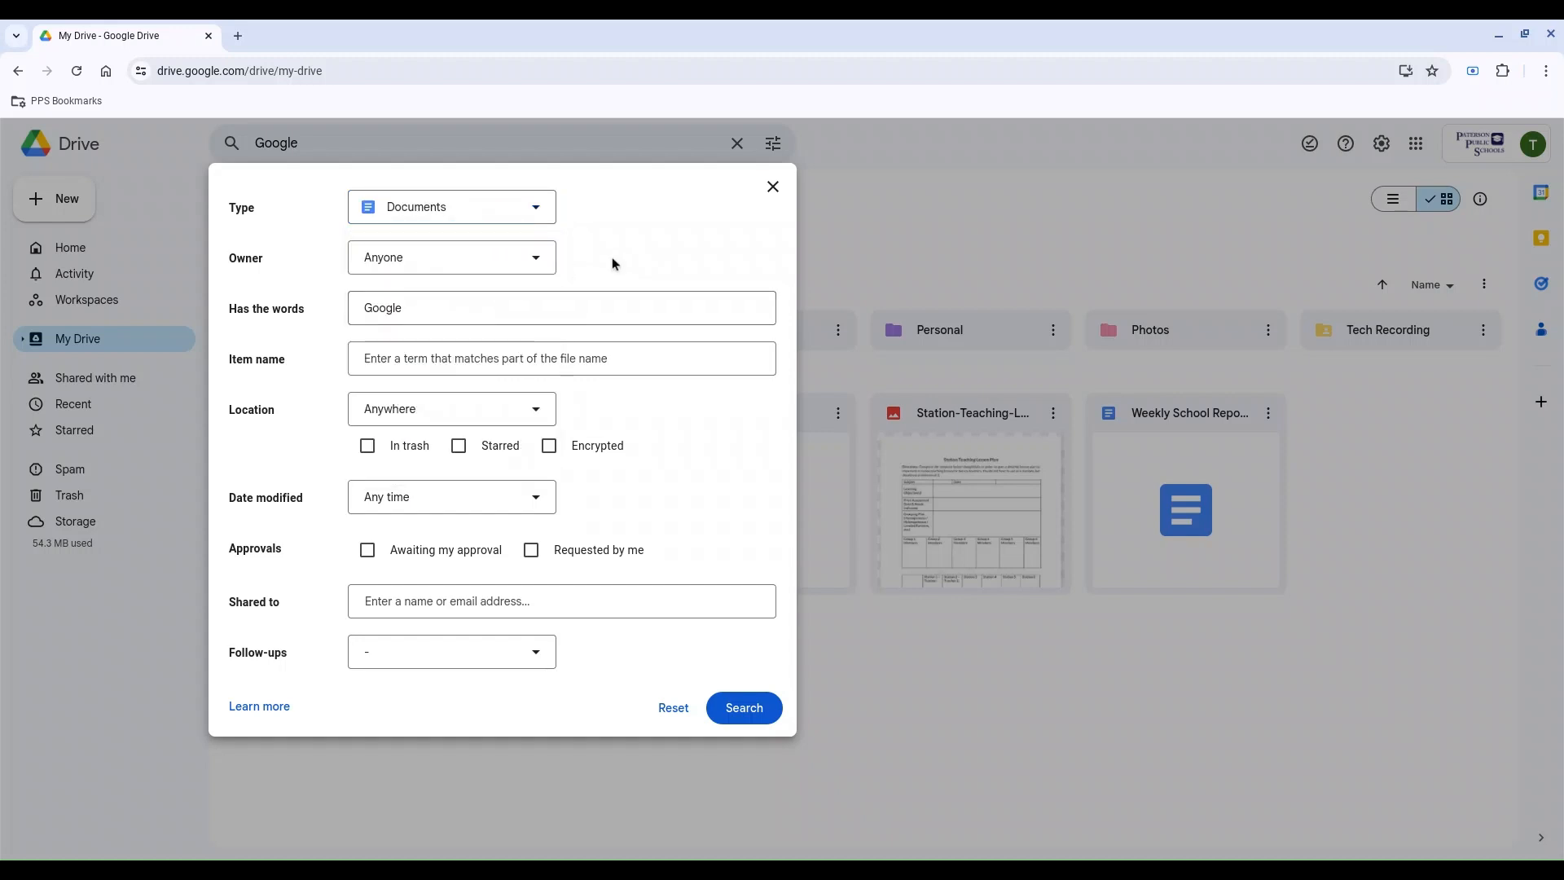
left_click(536, 268)
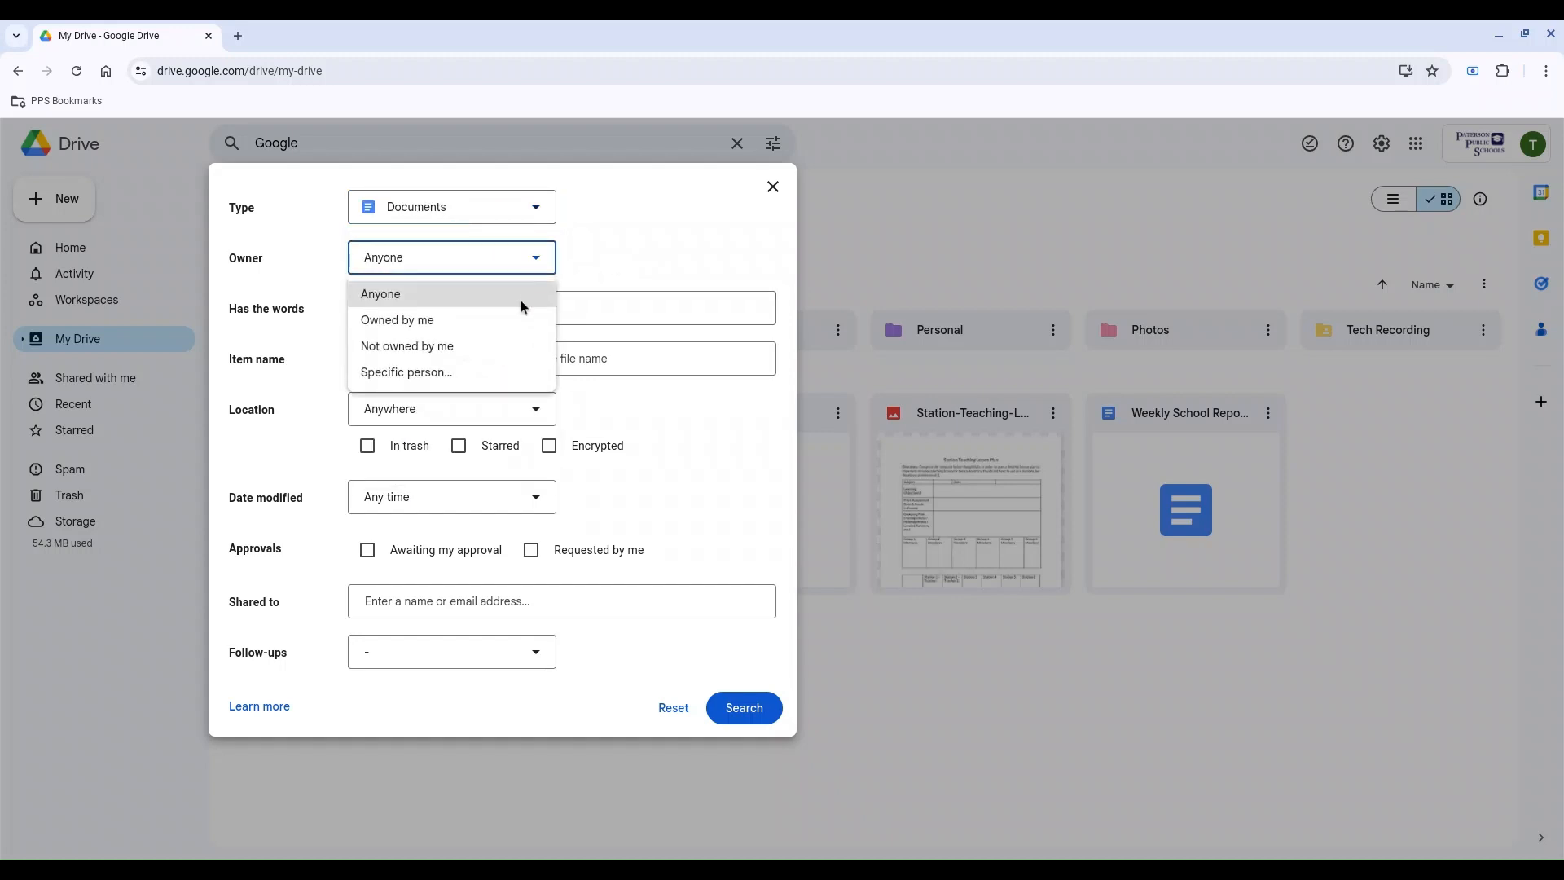
left_click(507, 345)
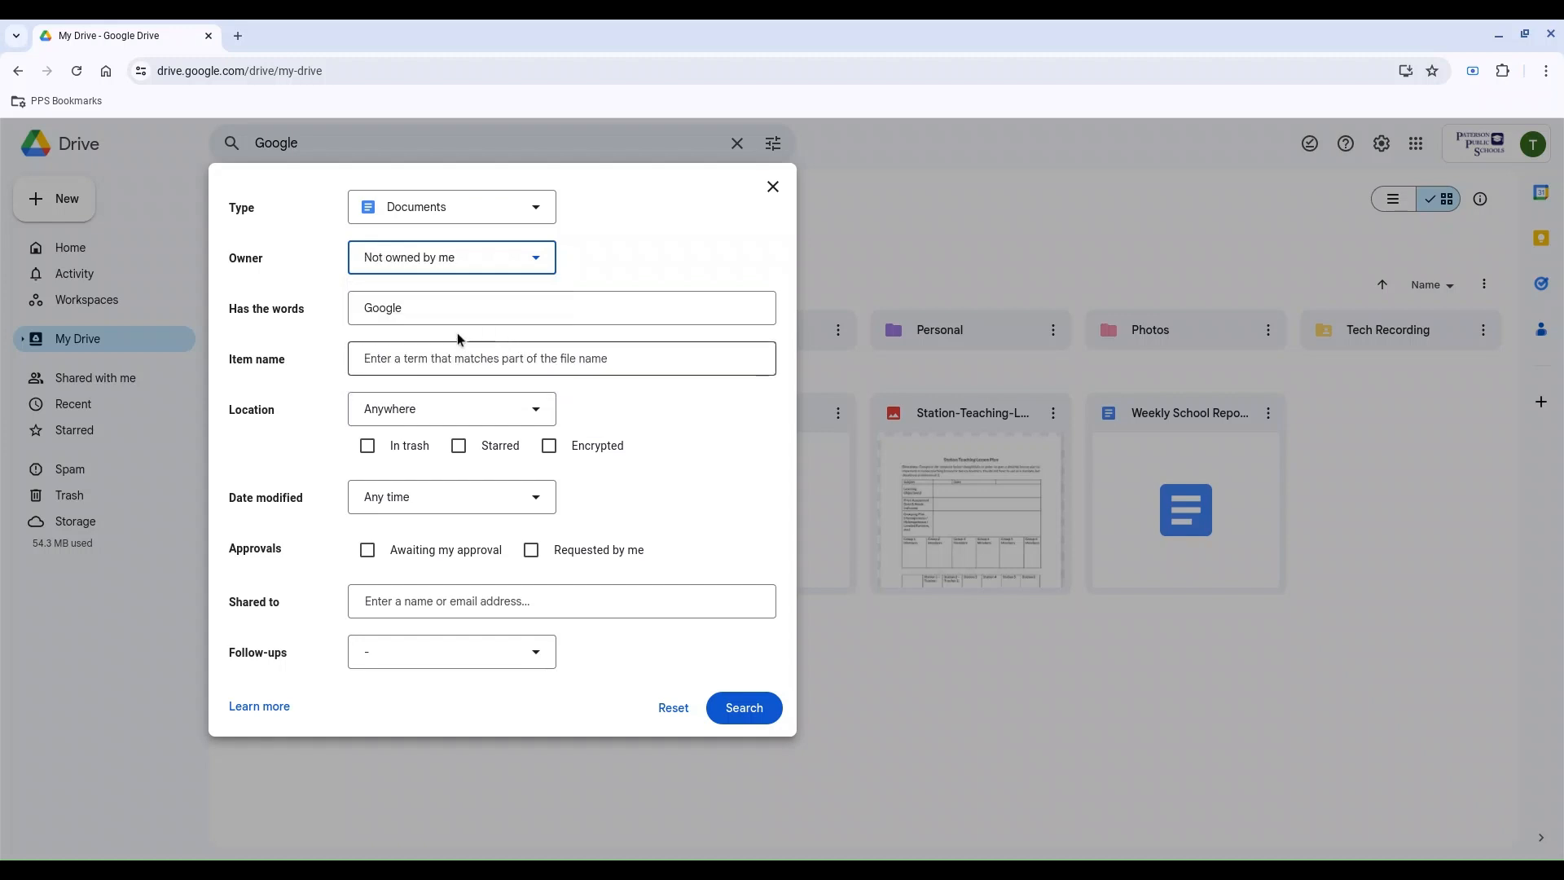
left_click(314, 340)
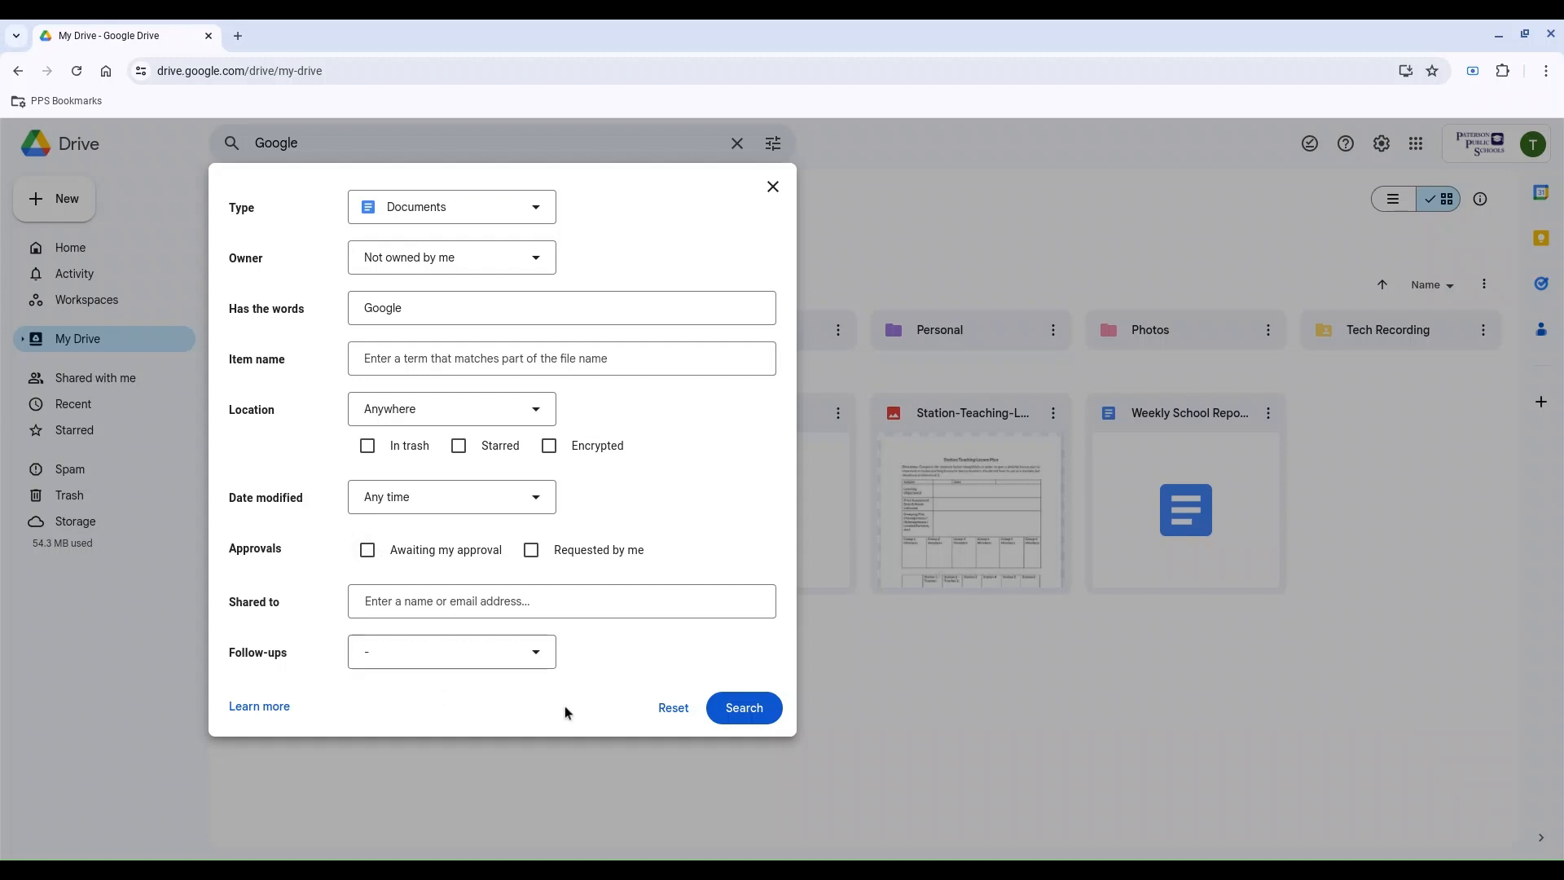
left_click(741, 708)
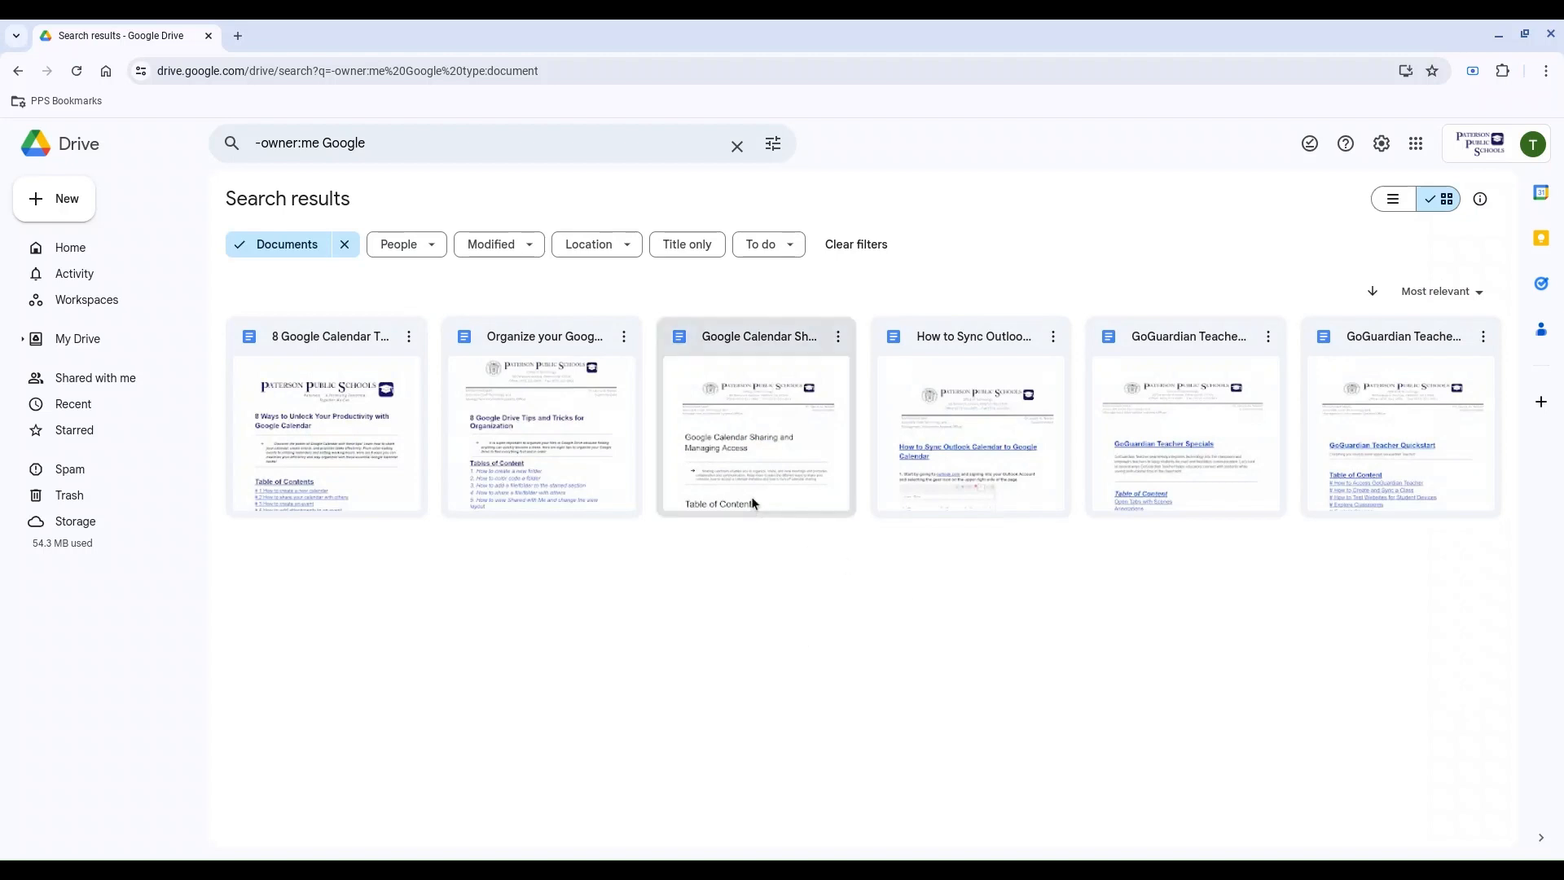
left_click(63, 257)
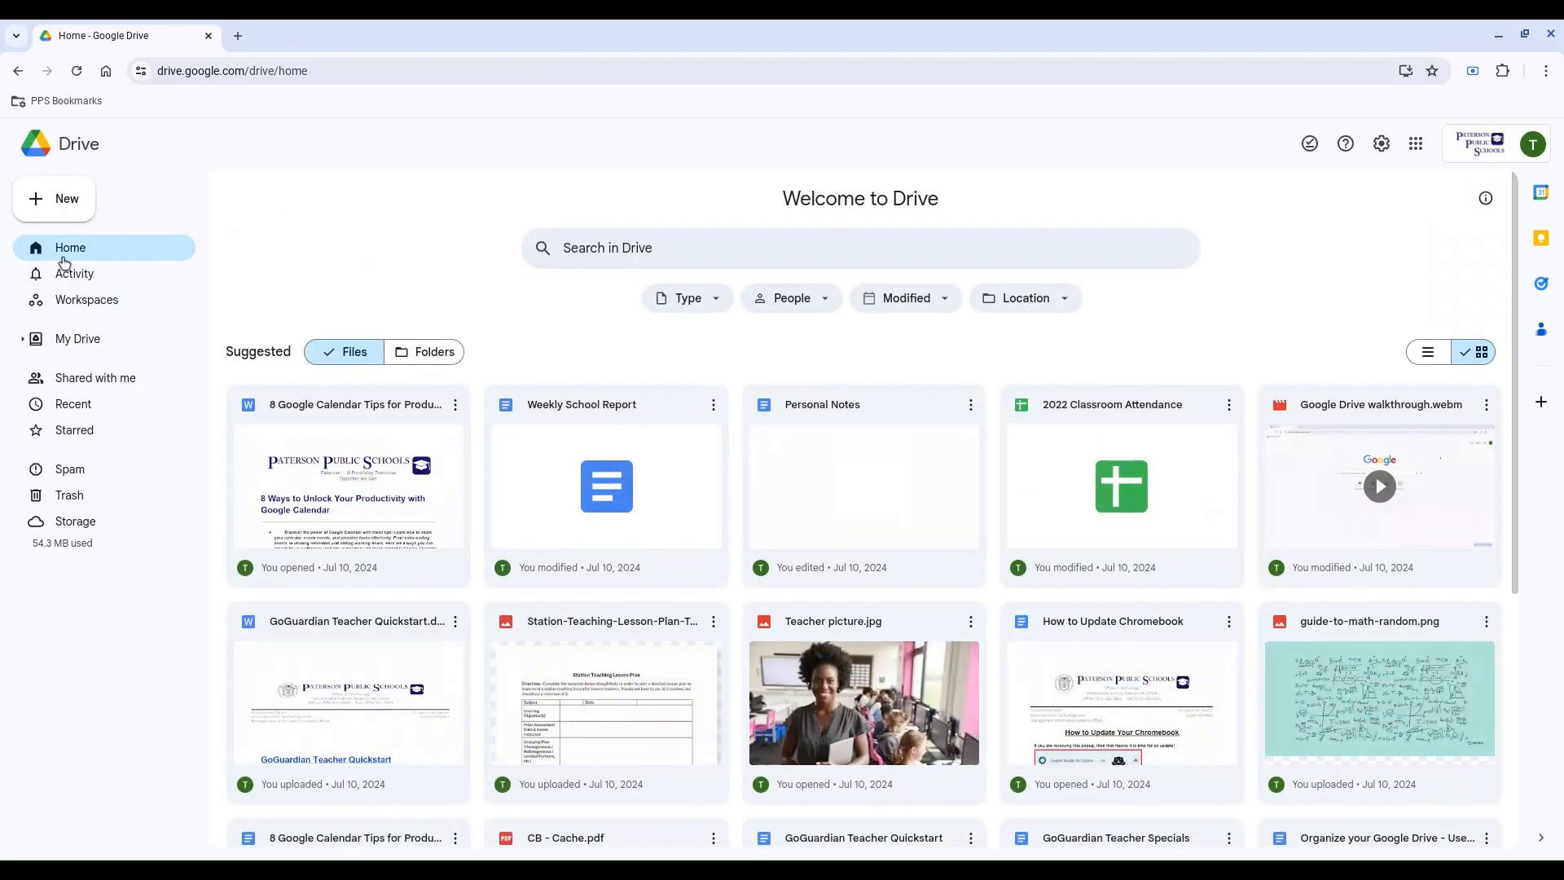